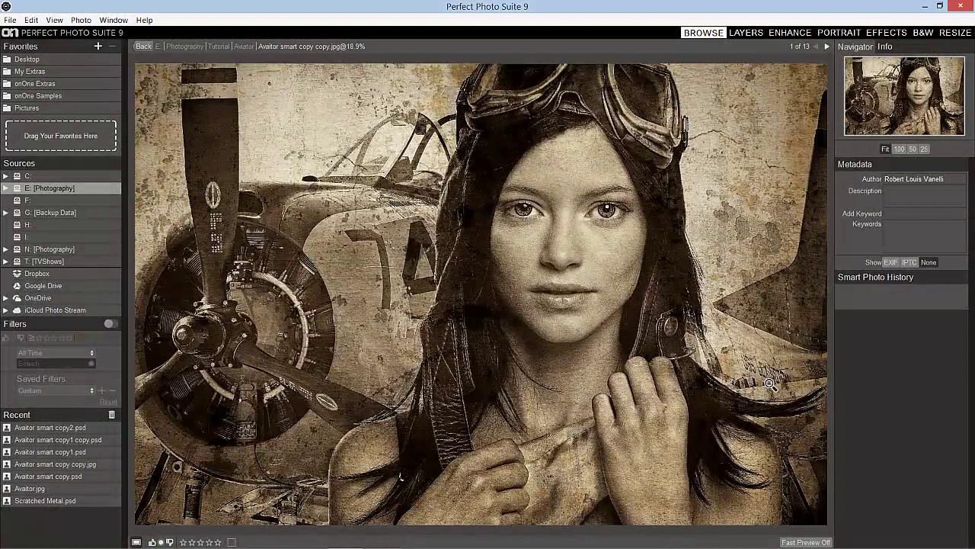
- Open Aviator.jpg in the Portrait module as an edited layered copy
left_click(142, 47)
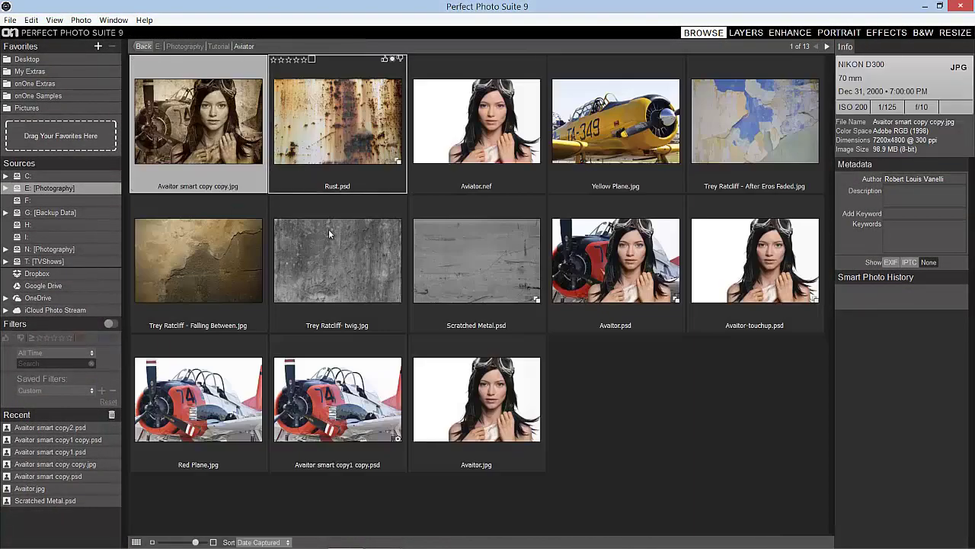
left_click(453, 381)
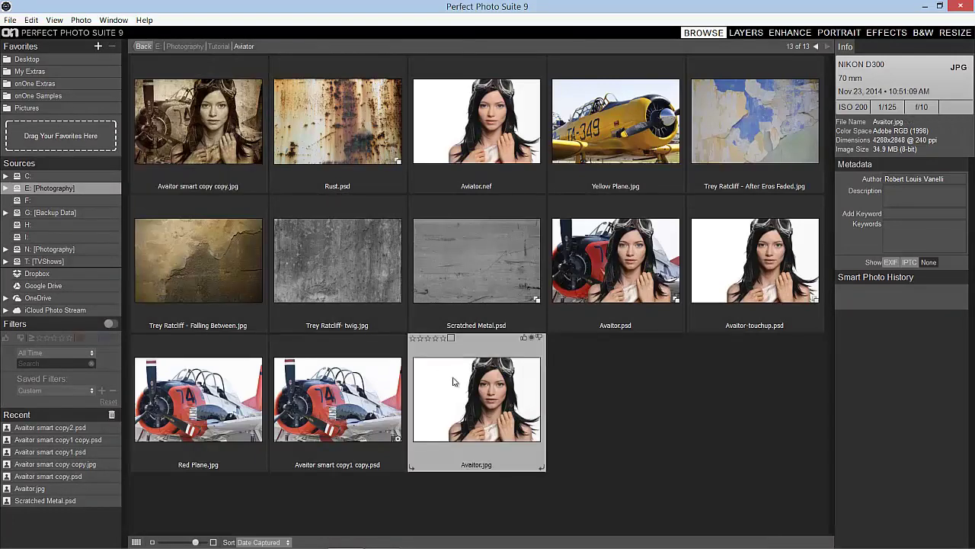
double_click(452, 382)
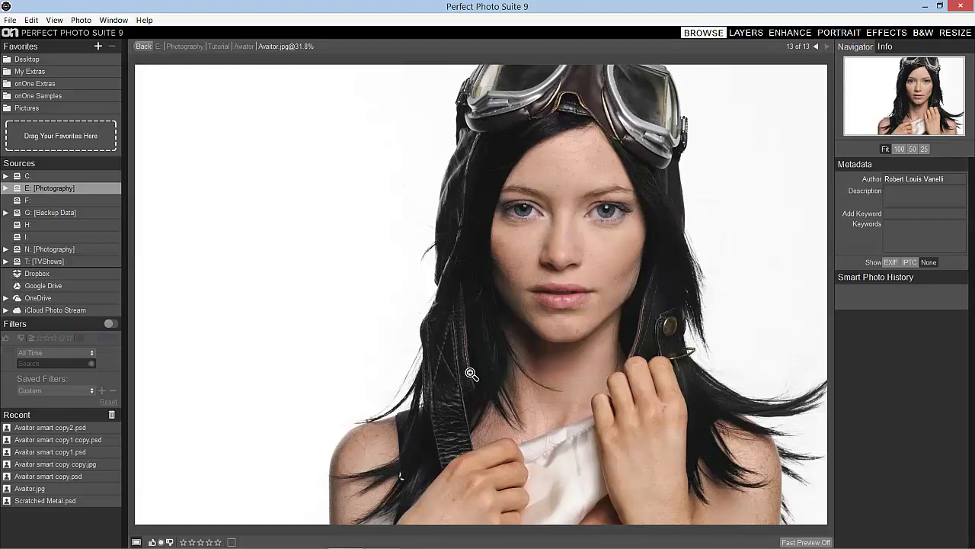
left_click(834, 36)
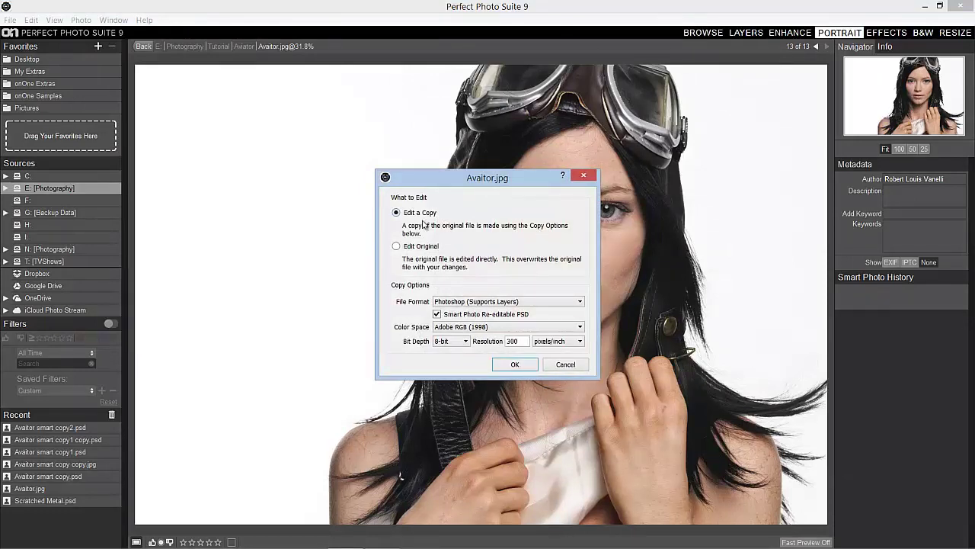
left_click(515, 365)
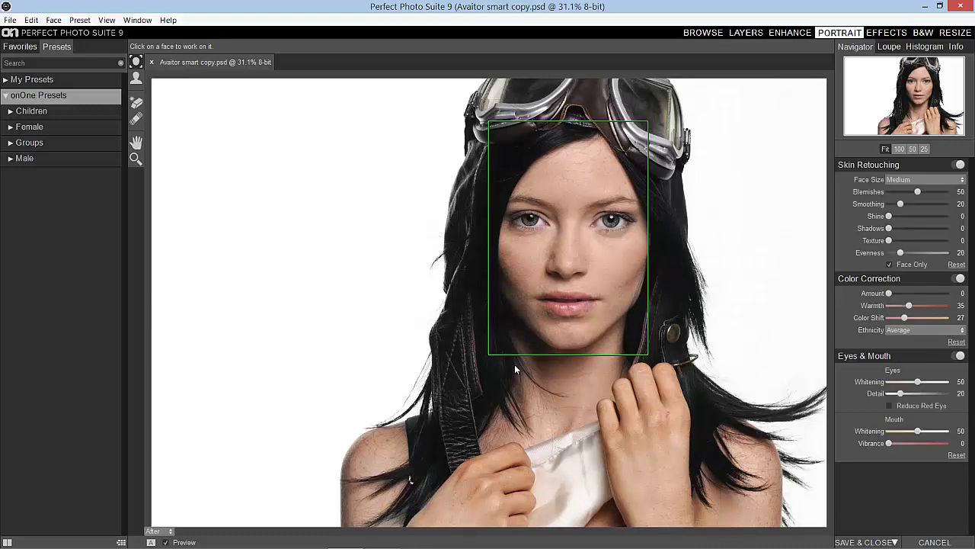
- At 100% zoom, fit the right and left eye outlines to the woman's eyes
left_click(136, 77)
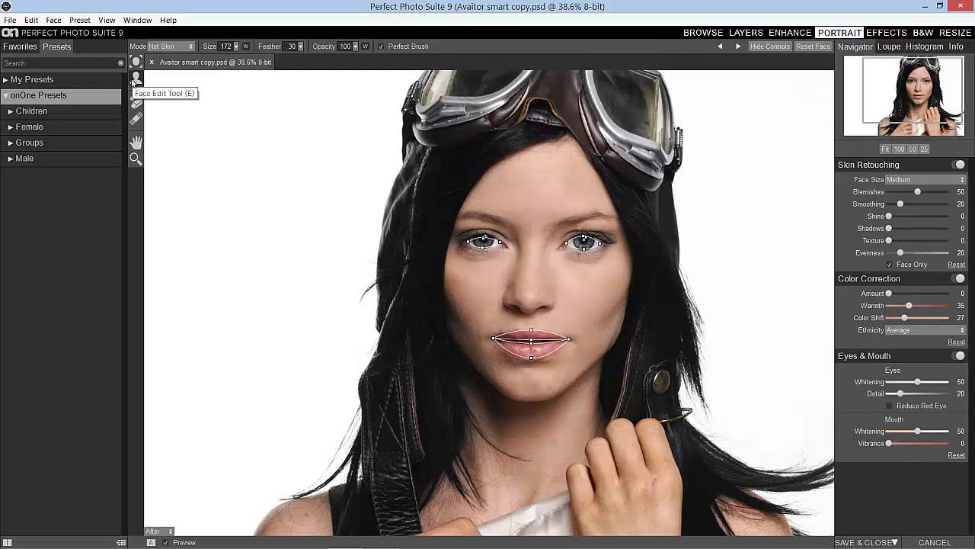
left_click(899, 149)
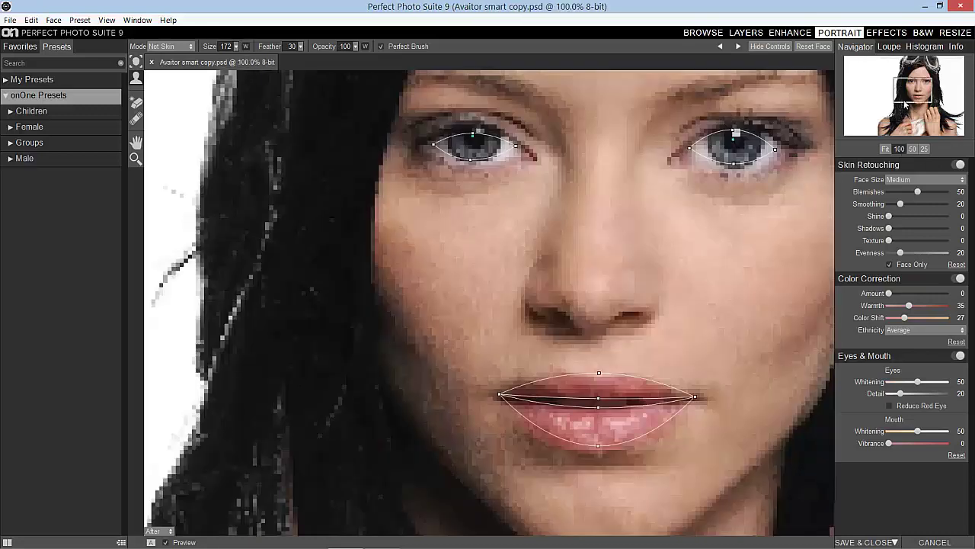
left_click_drag(909, 103, 914, 97)
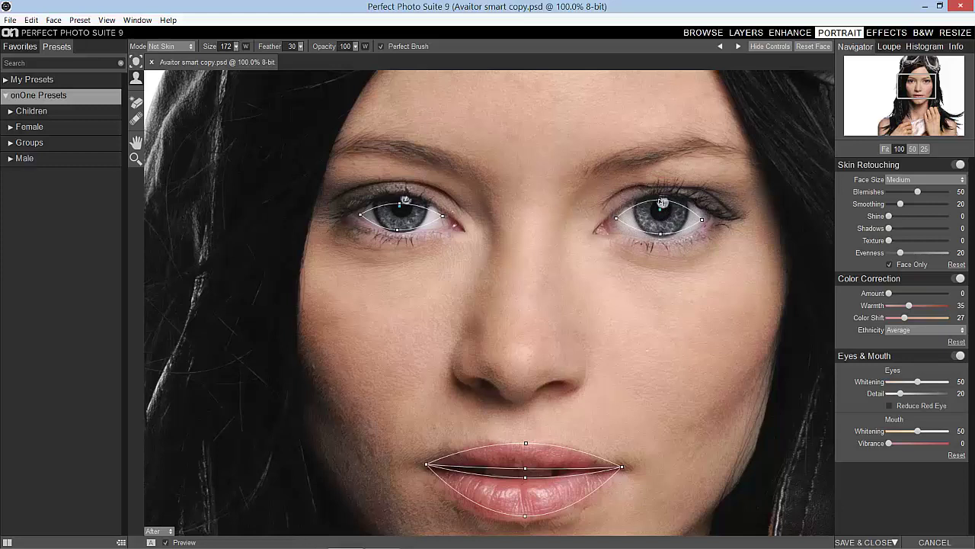
left_click_drag(663, 202, 708, 218)
left_click_drag(665, 240, 663, 243)
left_click_drag(618, 218, 604, 226)
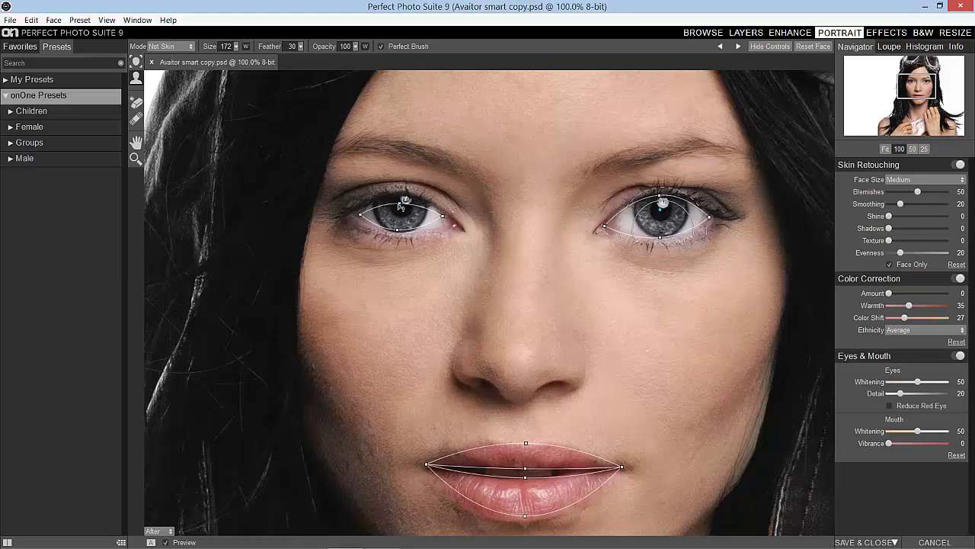
left_click_drag(400, 206, 450, 222)
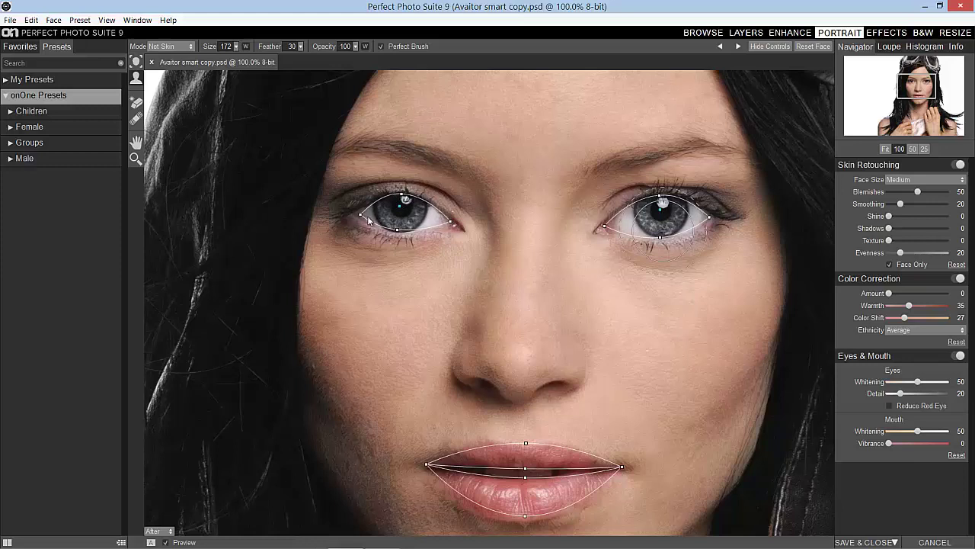
left_click_drag(361, 216, 399, 227)
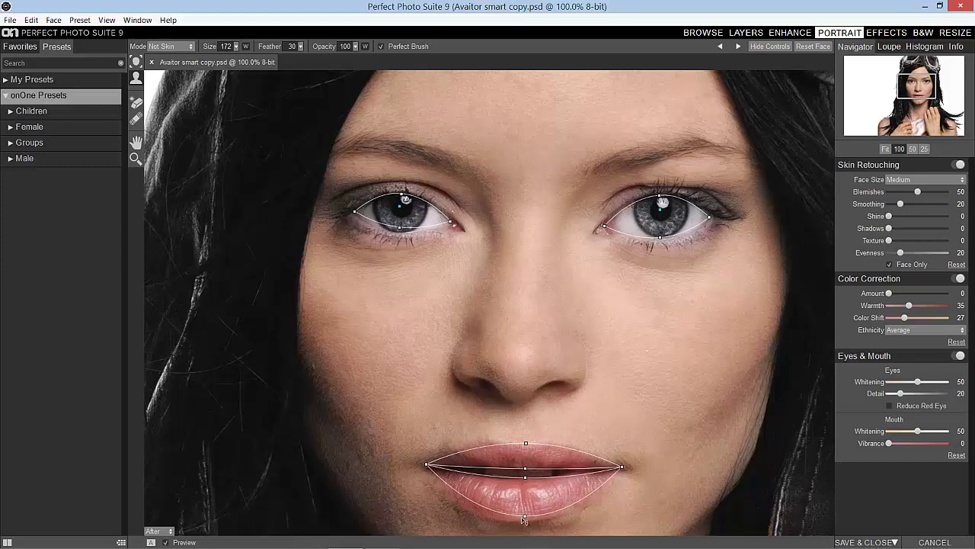
- Reshape the upper and lower lip outlines to her lips, then fit the view
left_click_drag(524, 520, 509, 525)
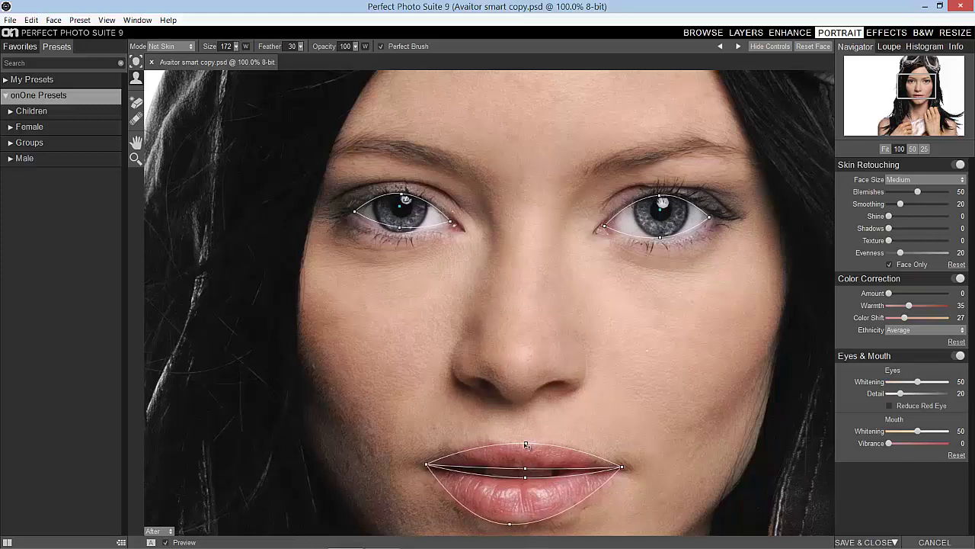
left_click_drag(526, 444, 513, 441)
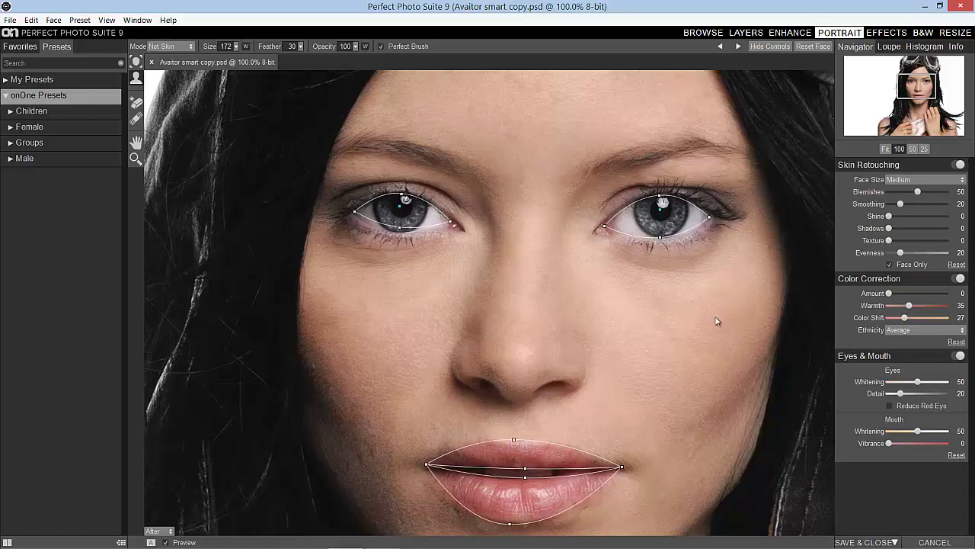
left_click(885, 149)
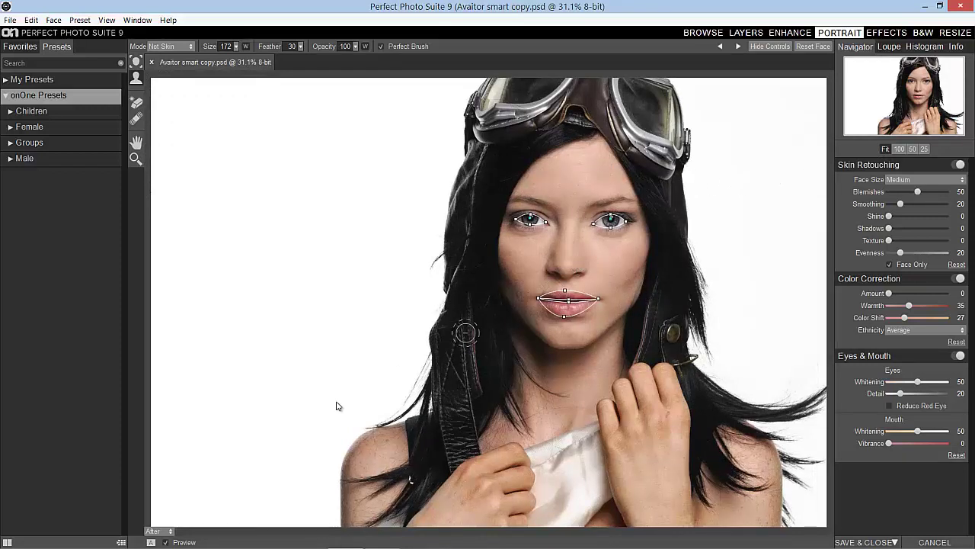
- Show the skin mask as a red overlay and paint the neck in as skin
left_click(158, 532)
left_click(164, 533)
left_click(165, 532)
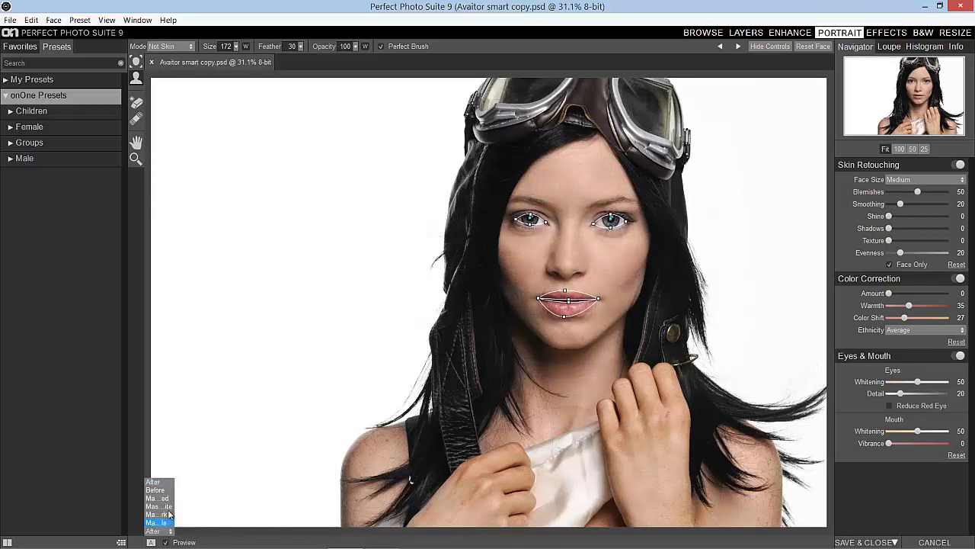
left_click(160, 498)
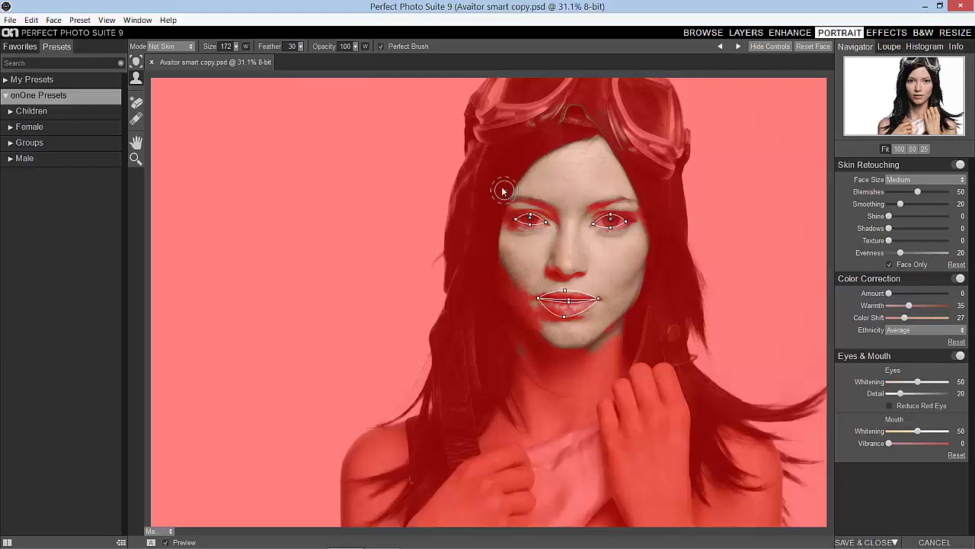
key("x")
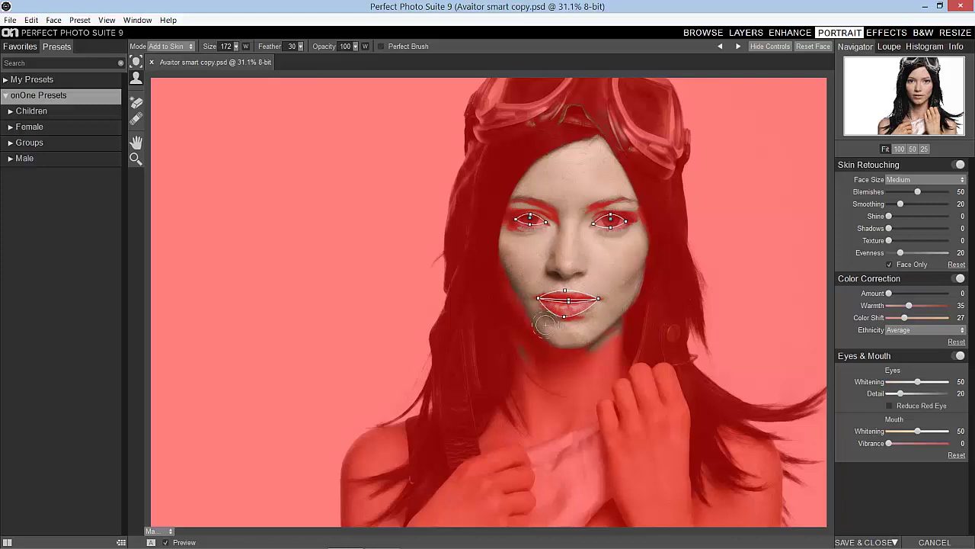
mouse_move(583, 359)
left_mouse_down()
mouse_move(615, 345)
mouse_move(567, 364)
mouse_move(543, 330)
mouse_move(540, 352)
mouse_move(513, 277)
mouse_move(545, 342)
mouse_move(567, 356)
mouse_move(566, 367)
mouse_move(546, 359)
mouse_move(537, 380)
mouse_move(553, 403)
mouse_move(607, 356)
mouse_move(568, 412)
mouse_move(545, 394)
mouse_move(524, 409)
mouse_move(553, 427)
mouse_move(510, 255)
mouse_move(518, 206)
mouse_move(513, 216)
mouse_move(521, 240)
mouse_move(605, 254)
mouse_move(549, 202)
mouse_move(528, 202)
mouse_move(566, 226)
mouse_move(625, 198)
mouse_move(586, 213)
mouse_move(633, 226)
left_mouse_up()
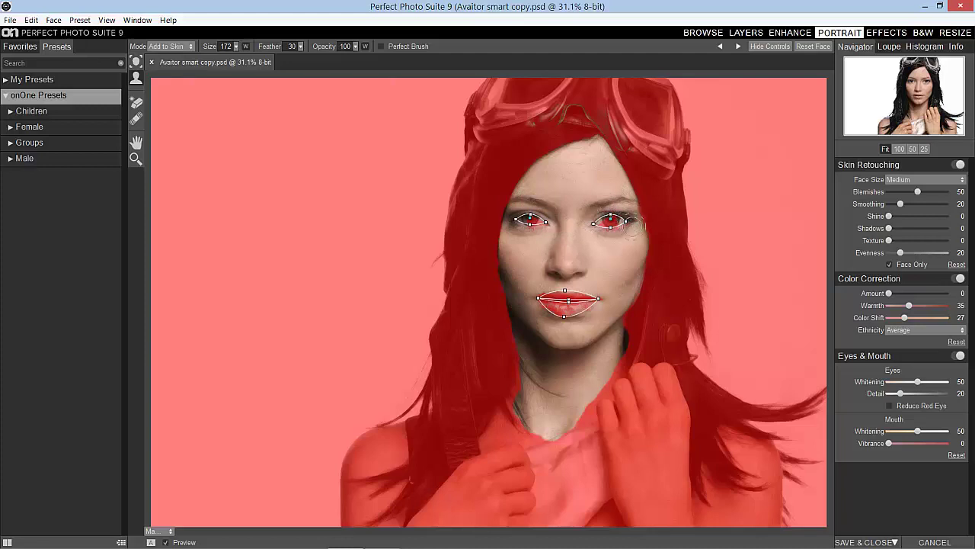
- Enable Perfect Brush, set the brush mode to Not Skin, and zoom to 100% on the eyes
left_click(381, 46)
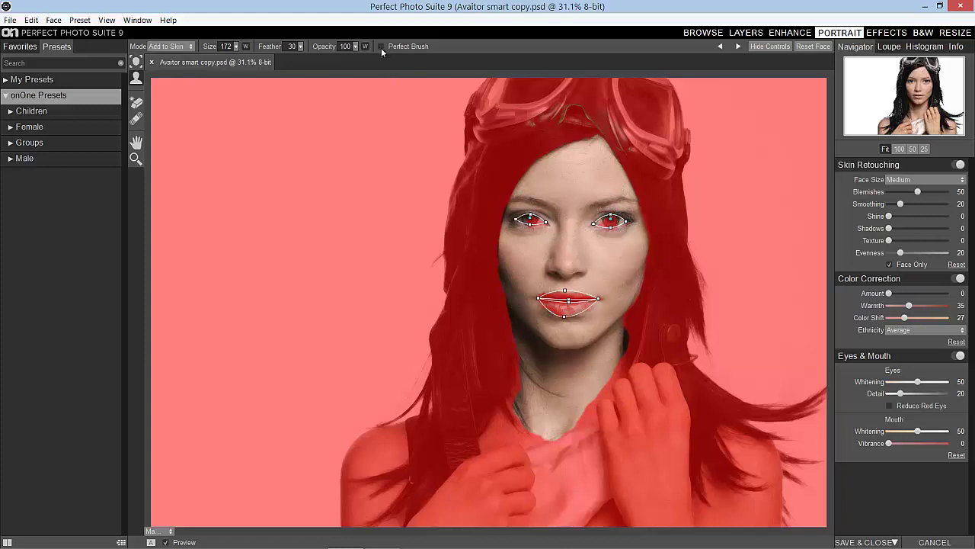
left_click(181, 47)
left_click(164, 56)
left_click(899, 148)
left_click_drag(918, 114, 918, 91)
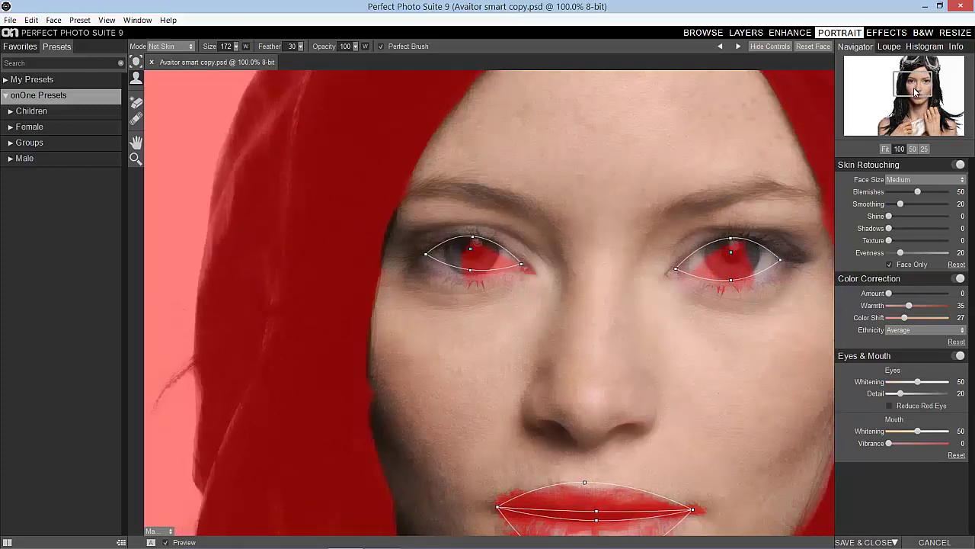
- Exclude both eyes and both eyebrows from the skin mask with a smaller brush
mouse_move(471, 252)
left_mouse_down()
mouse_move(445, 248)
mouse_move(436, 259)
mouse_move(480, 242)
mouse_move(478, 263)
mouse_move(466, 254)
mouse_move(494, 258)
mouse_move(451, 261)
mouse_move(462, 254)
left_mouse_up()
key("bracketleft")
key("bracketleft")
key("bracketleft")
key("bracketleft")
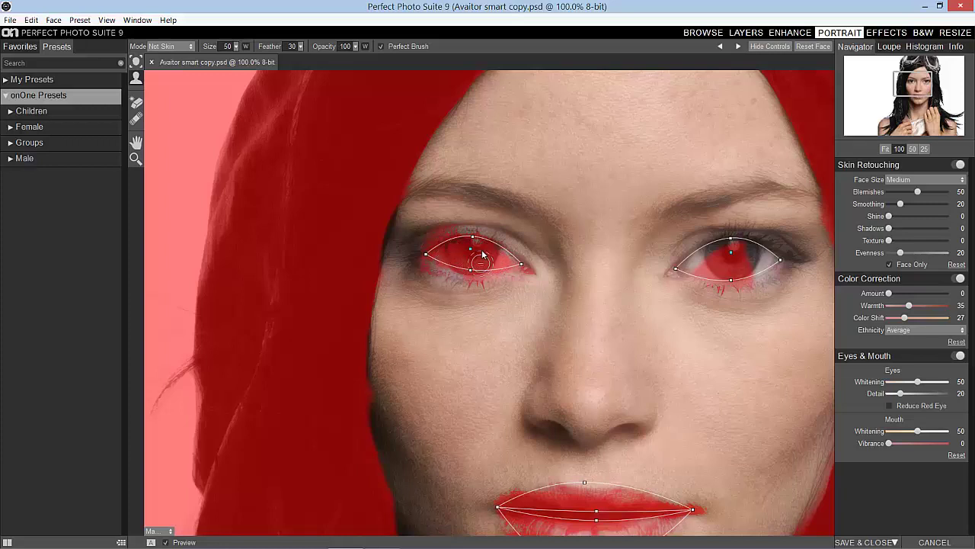
left_click_drag(703, 261, 764, 263)
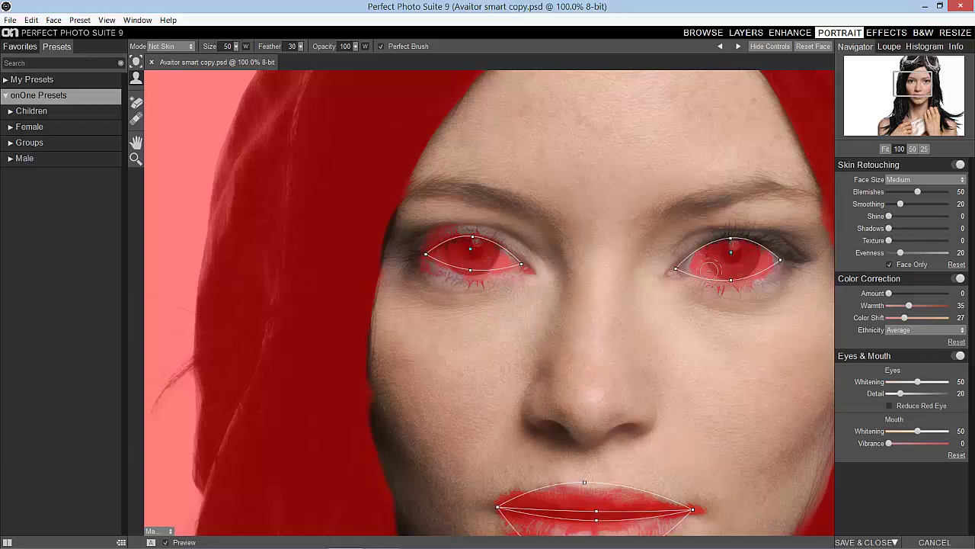
mouse_move(688, 206)
left_mouse_down()
mouse_move(781, 192)
mouse_move(700, 197)
mouse_move(678, 208)
mouse_move(752, 183)
mouse_move(785, 190)
left_mouse_up()
mouse_move(508, 204)
left_mouse_down()
mouse_move(427, 190)
mouse_move(512, 204)
mouse_move(489, 196)
left_mouse_up()
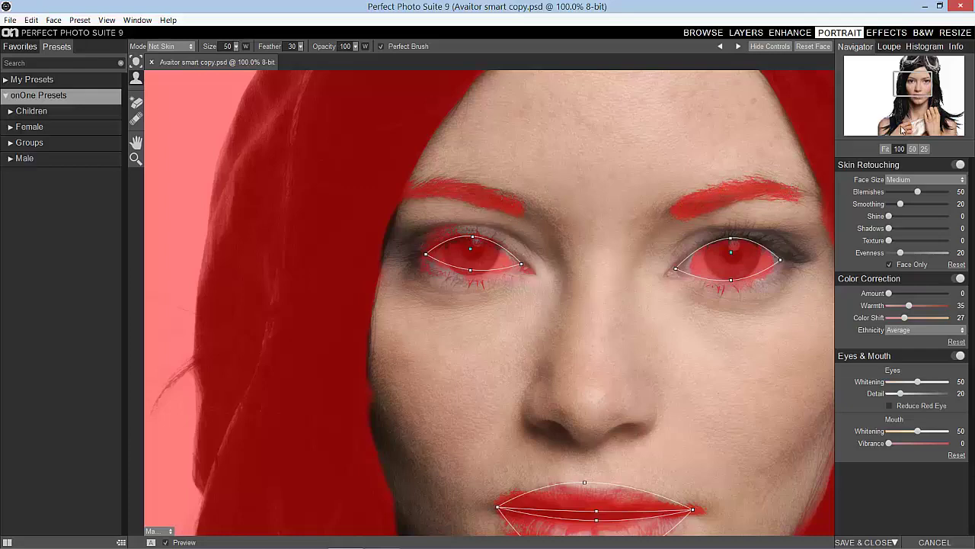
- Exclude the lower lip and more left-eye area, then return to the fitted normal photo view
left_click_drag(917, 98, 921, 91)
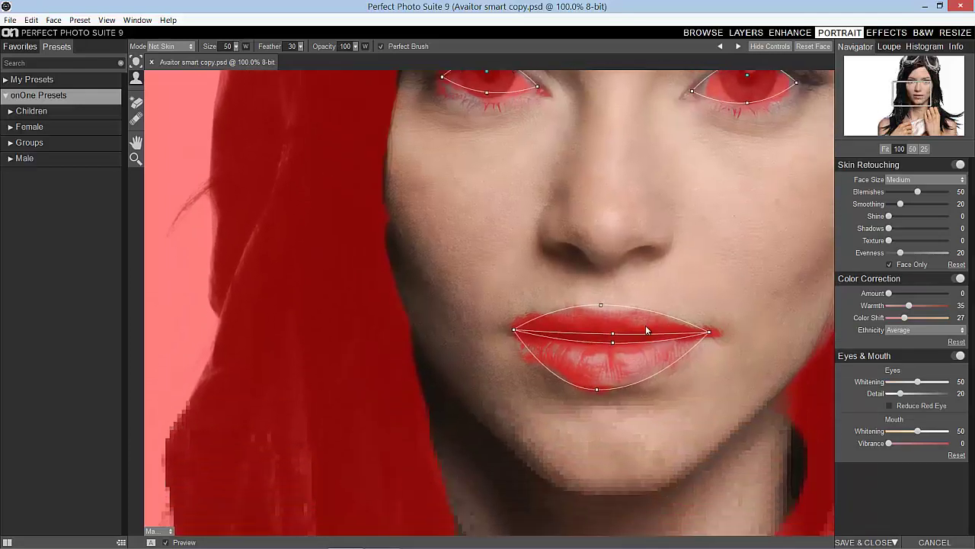
mouse_move(648, 344)
left_mouse_down()
mouse_move(632, 371)
mouse_move(643, 357)
mouse_move(665, 359)
mouse_move(637, 371)
mouse_move(666, 336)
mouse_move(569, 317)
mouse_move(650, 324)
mouse_move(596, 318)
mouse_move(652, 356)
mouse_move(580, 374)
mouse_move(542, 348)
mouse_move(582, 379)
mouse_move(549, 347)
mouse_move(641, 353)
mouse_move(600, 363)
mouse_move(664, 342)
mouse_move(613, 323)
mouse_move(626, 323)
mouse_move(588, 324)
mouse_move(593, 334)
mouse_move(623, 338)
left_mouse_up()
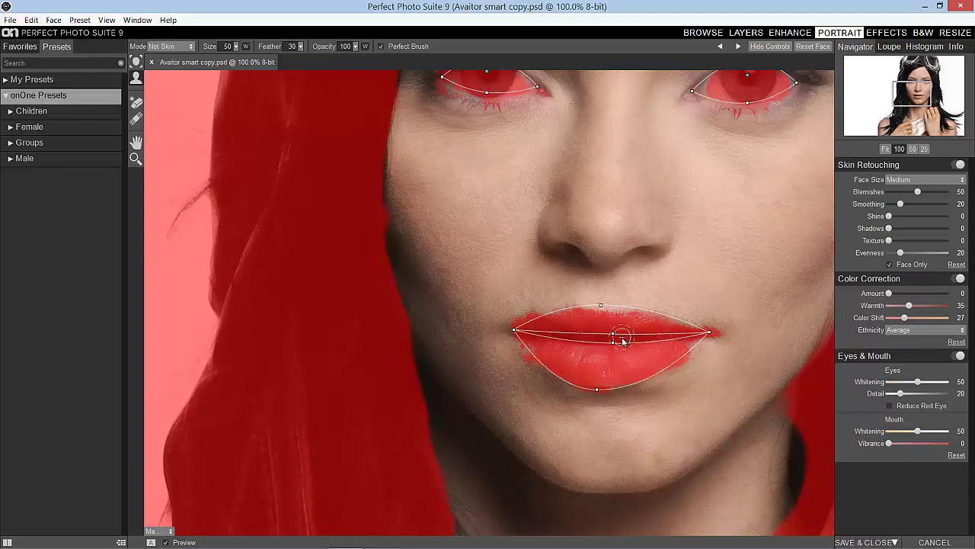
key("alt")
key("x")
mouse_move(457, 99)
left_mouse_down()
mouse_move(431, 86)
mouse_move(500, 111)
mouse_move(448, 92)
mouse_move(542, 90)
left_mouse_up()
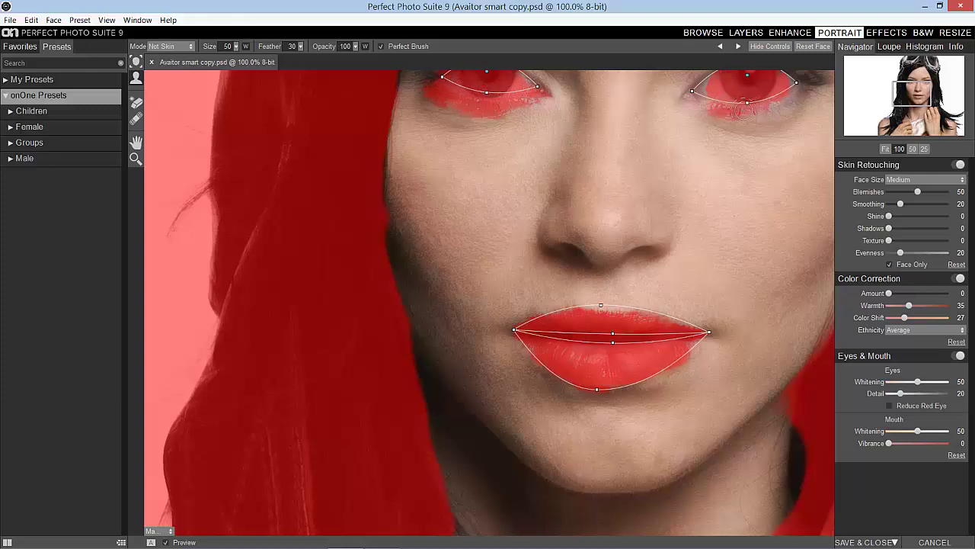
key("alt")
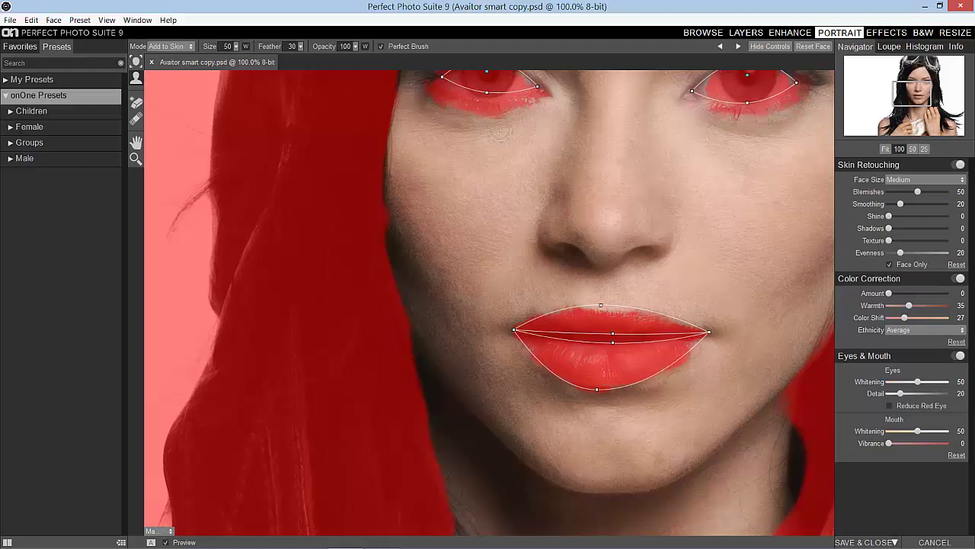
left_click(883, 148)
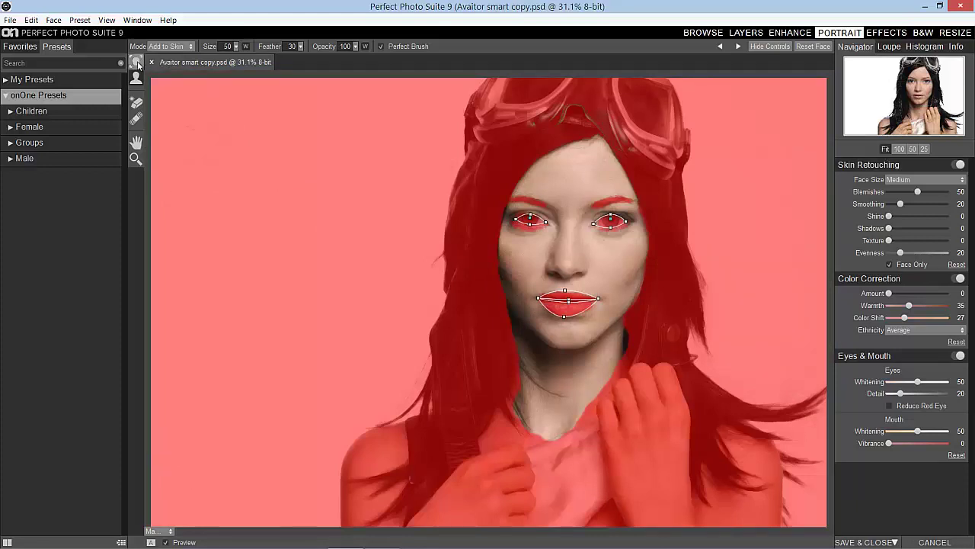
left_click(137, 62)
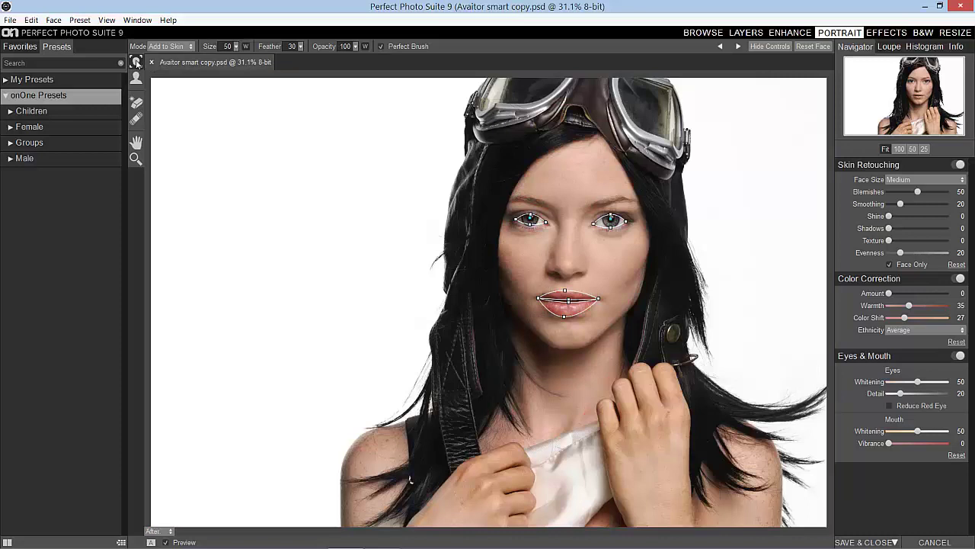
- Set eye whitening 12, blemish removal 18, texture 25, mouth vibrance 2 and whitening 35
left_click(136, 63)
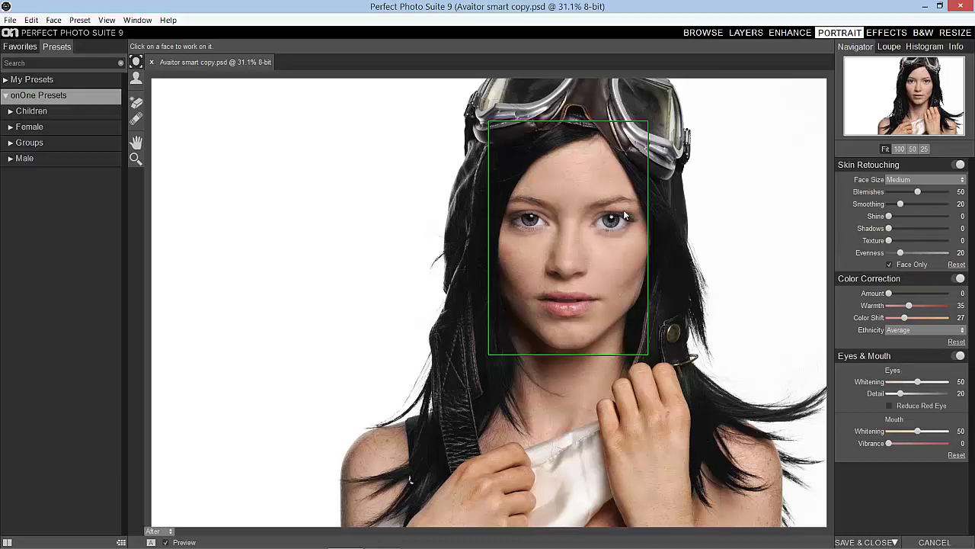
mouse_move(916, 382)
left_mouse_down()
mouse_move(887, 381)
mouse_move(906, 396)
left_mouse_up()
left_click_drag(917, 194, 900, 195)
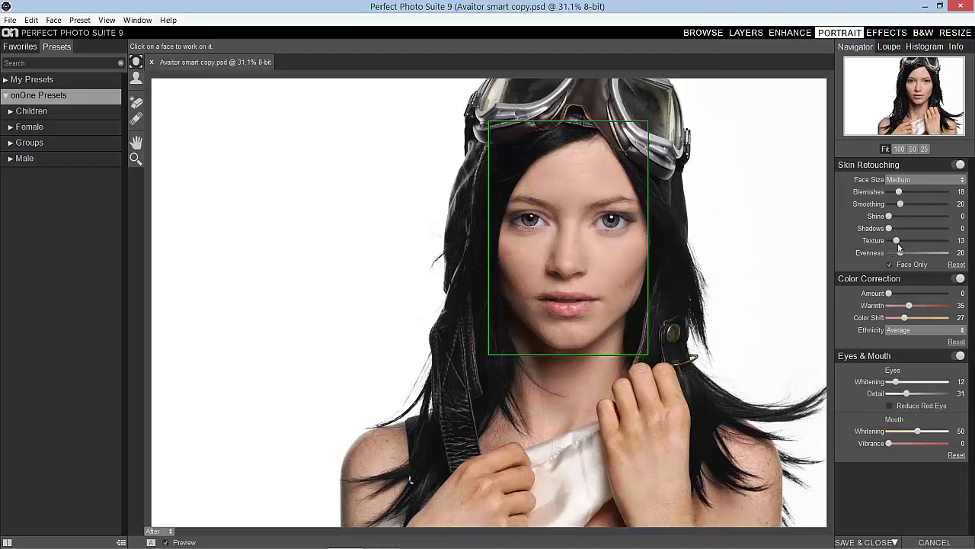
left_click_drag(898, 246, 902, 248)
left_click(890, 445)
left_click_drag(915, 437, 909, 438)
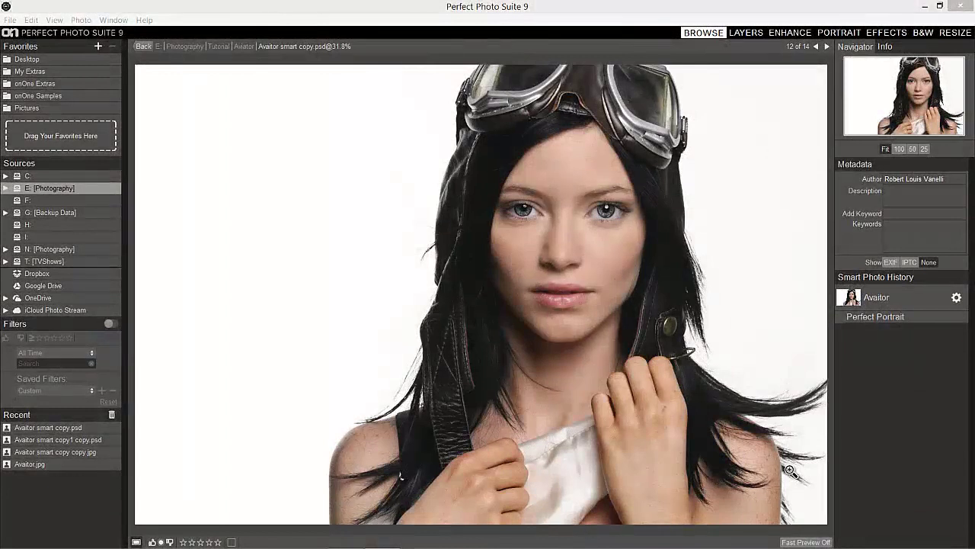
- Select Avaitor smart copy1 copy.psd with the retouched photo and send both to Layers
left_click(142, 48)
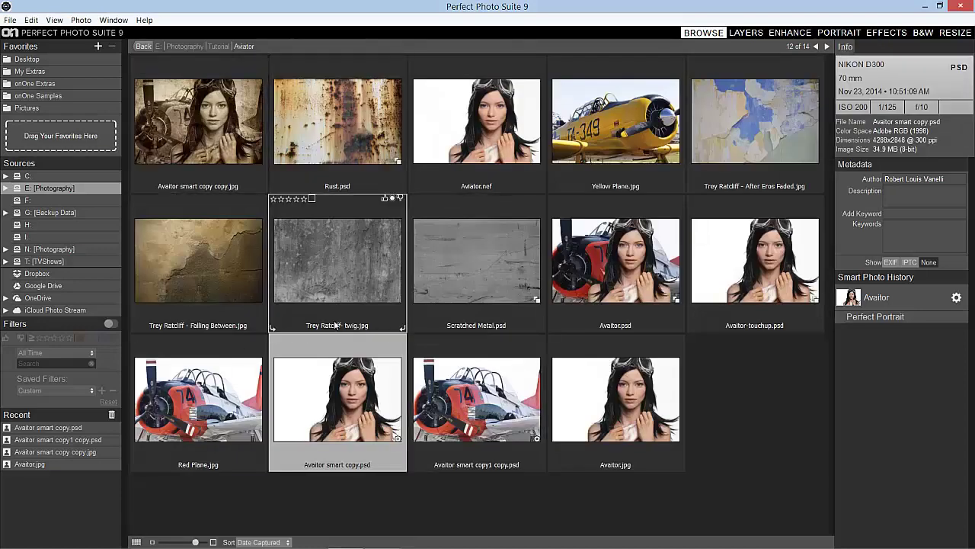
left_click(451, 388, "ctrl")
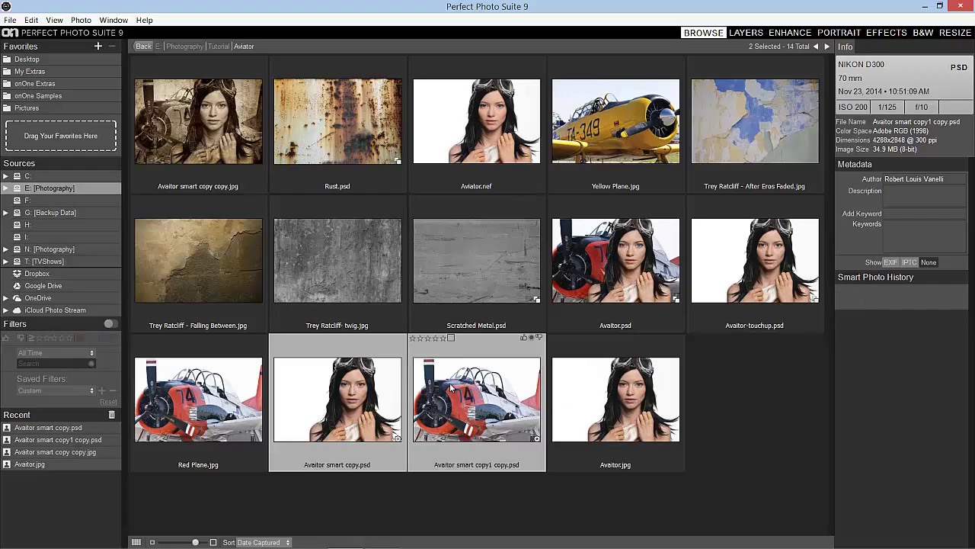
left_click(748, 34)
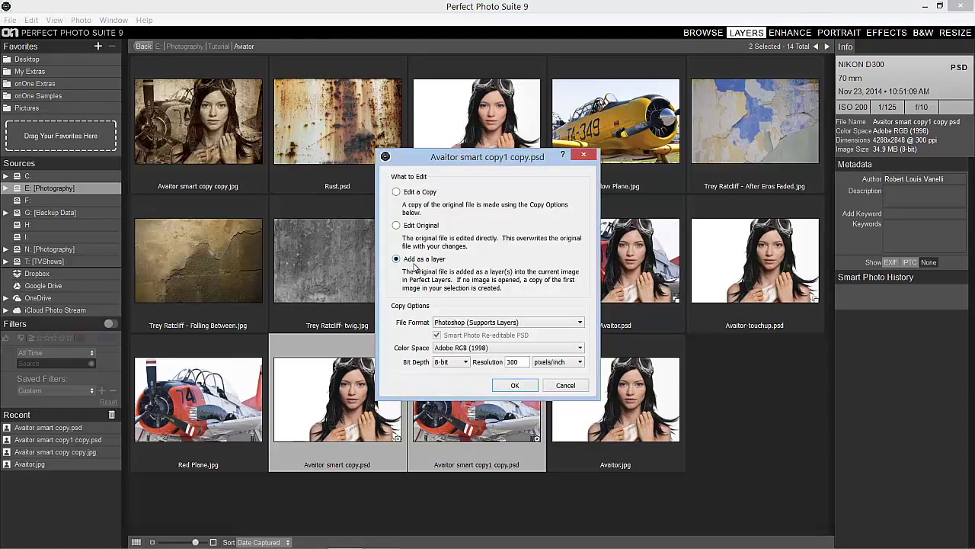
- Add the photos as layers and select the top Avaitor 1 portrait layer
left_click(515, 384)
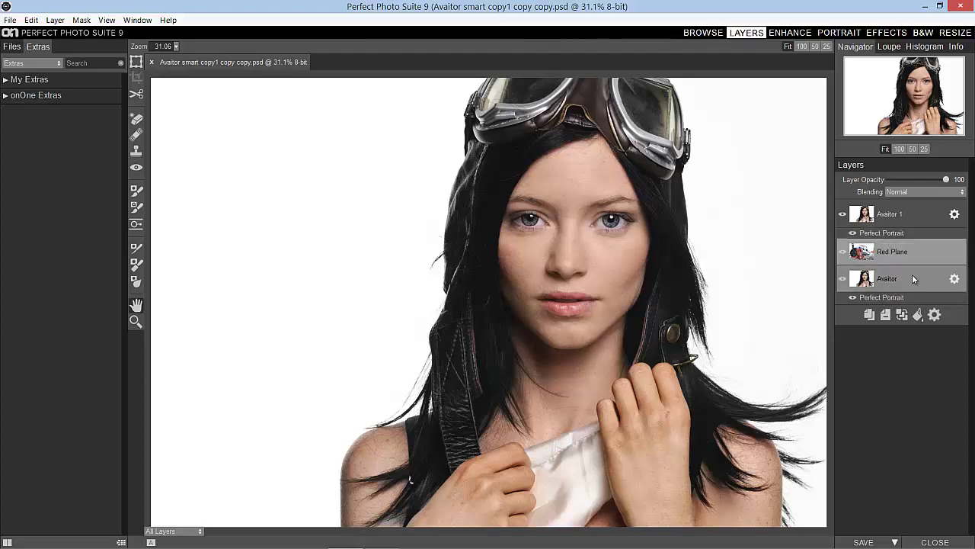
left_click(923, 213)
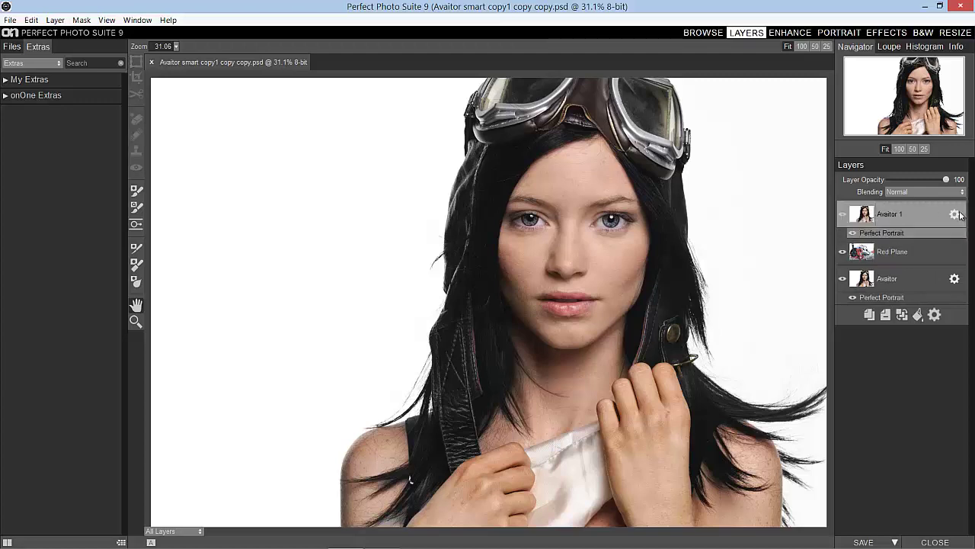
- Paint out the white background on the left and right of Avaitor 1 with the Masking Brush
left_click(137, 207)
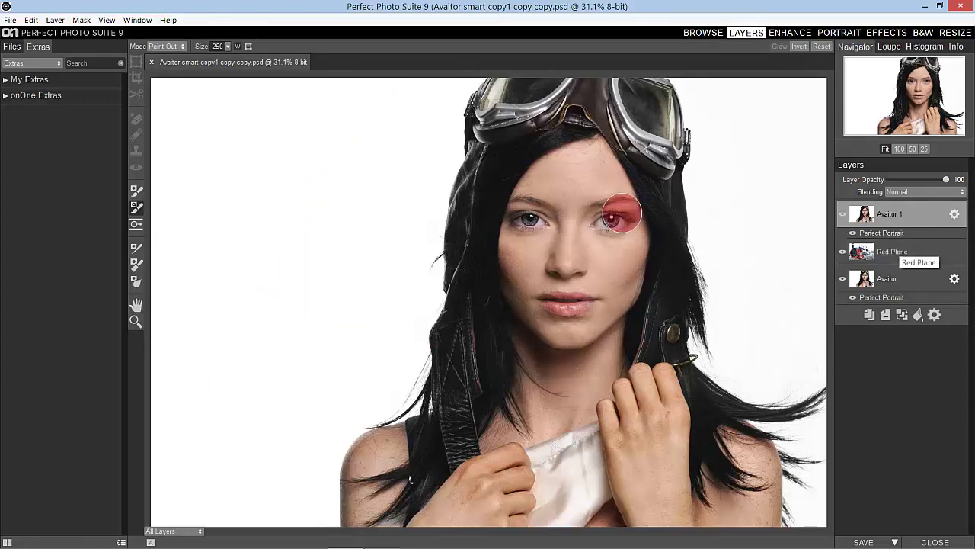
mouse_move(355, 137)
left_mouse_down()
mouse_move(298, 245)
mouse_move(251, 367)
mouse_move(224, 494)
left_mouse_up()
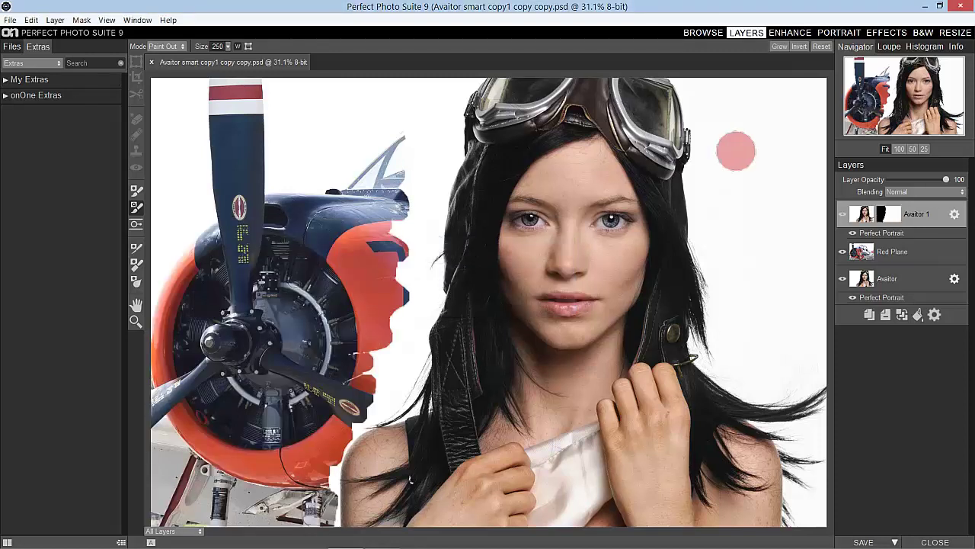
mouse_move(733, 97)
left_mouse_down()
mouse_move(751, 119)
mouse_move(768, 198)
mouse_move(764, 290)
mouse_move(773, 358)
left_mouse_up()
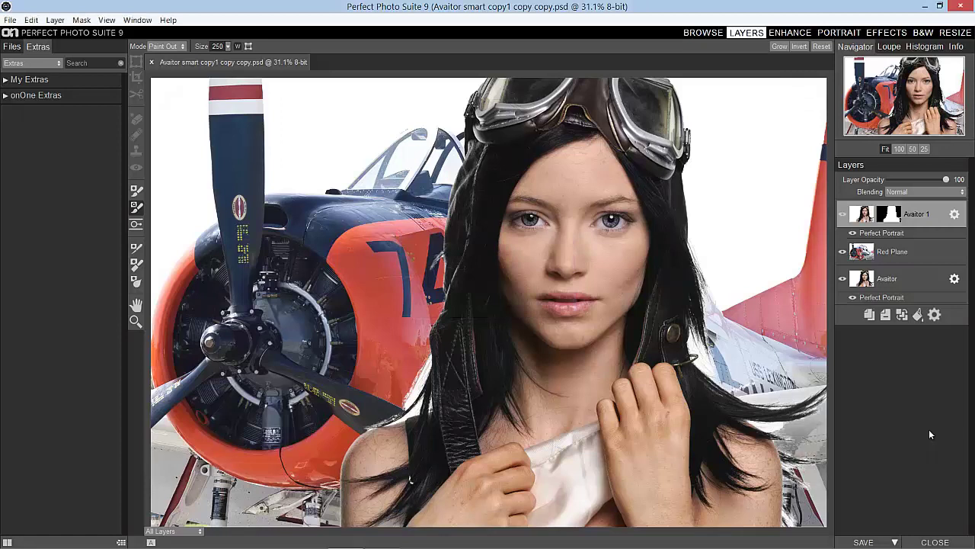
- At actual pixel size, paint out the background along the hair edge by her shoulder
left_click(137, 190)
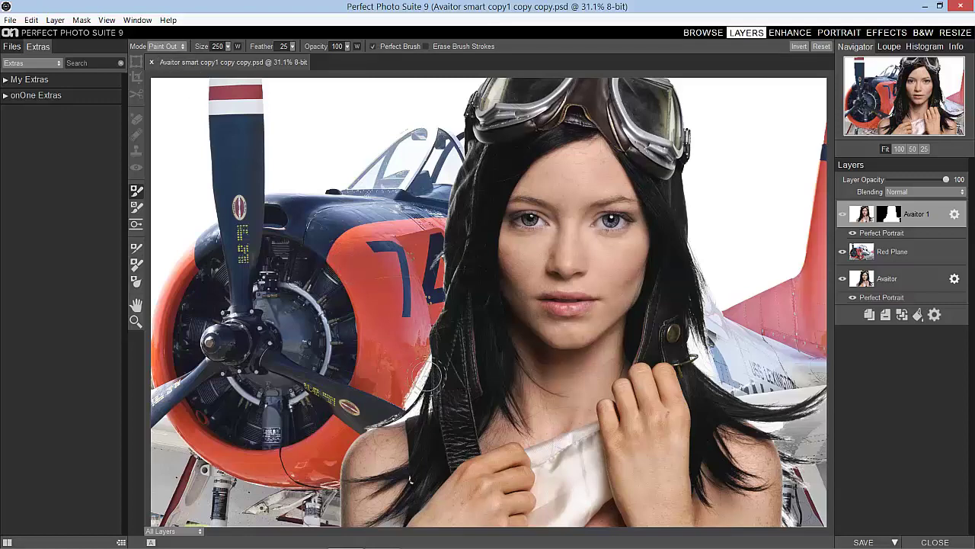
left_click(904, 149)
left_click_drag(899, 104, 883, 120)
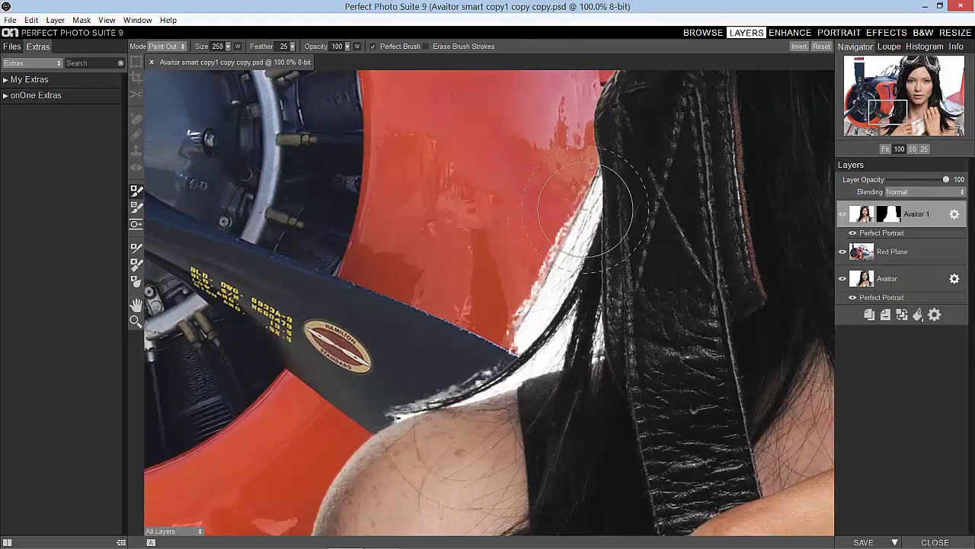
key("bracketleft")
key("bracketleft")
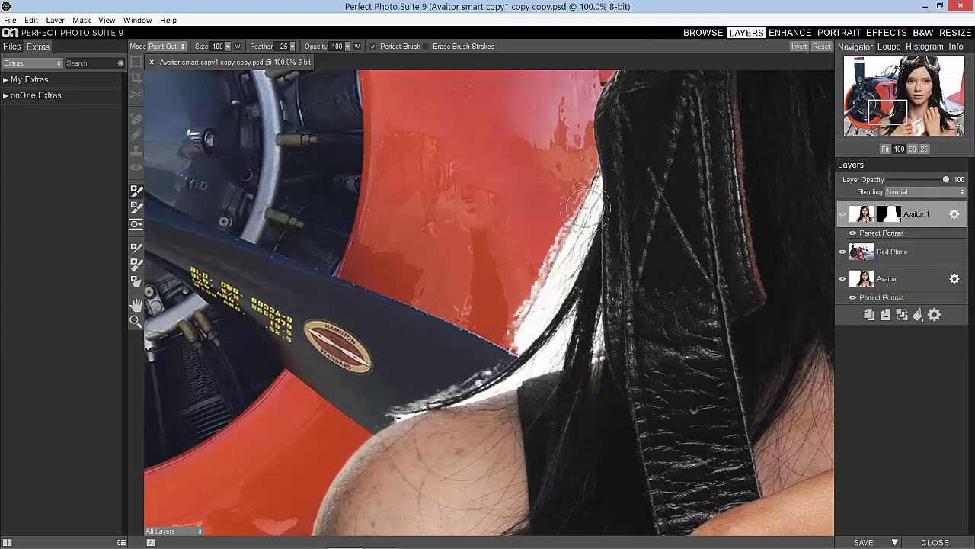
mouse_move(583, 207)
left_mouse_down()
mouse_move(598, 197)
mouse_move(580, 207)
mouse_move(538, 305)
mouse_move(499, 351)
mouse_move(499, 328)
left_mouse_up()
mouse_move(588, 186)
left_mouse_down()
mouse_move(544, 301)
mouse_move(483, 348)
mouse_move(511, 298)
mouse_move(438, 377)
mouse_move(343, 411)
mouse_move(361, 409)
left_mouse_up()
mouse_move(571, 332)
left_mouse_down()
mouse_move(527, 371)
mouse_move(461, 392)
mouse_move(533, 374)
mouse_move(463, 402)
left_mouse_up()
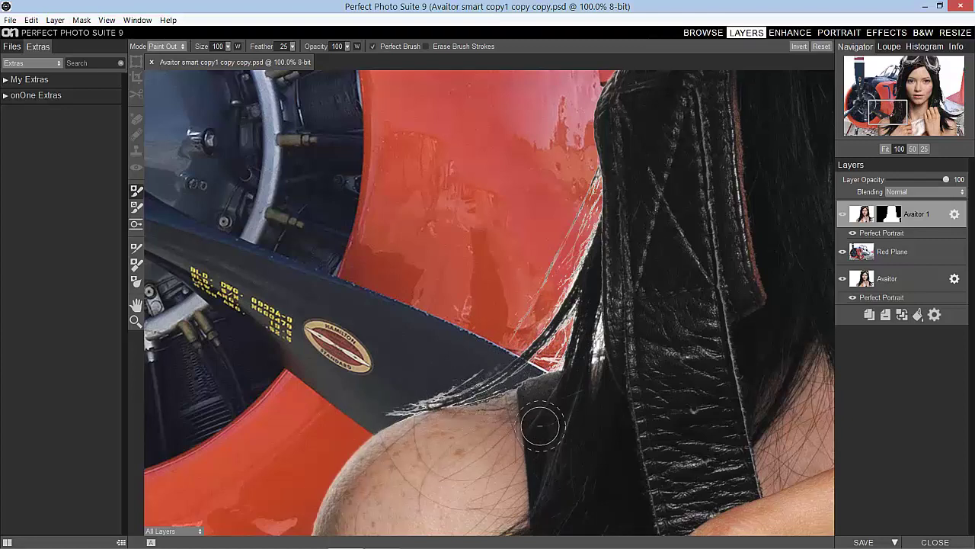
- Restore hair strands over the propeller and clear the white fringe around them
key("x")
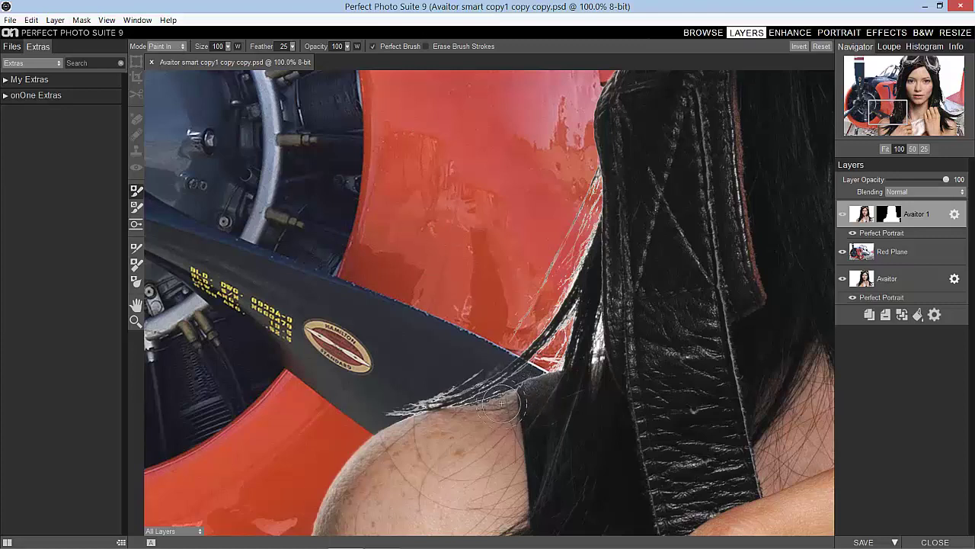
mouse_move(444, 415)
left_mouse_down()
mouse_move(503, 402)
mouse_move(525, 382)
mouse_move(451, 409)
left_mouse_up()
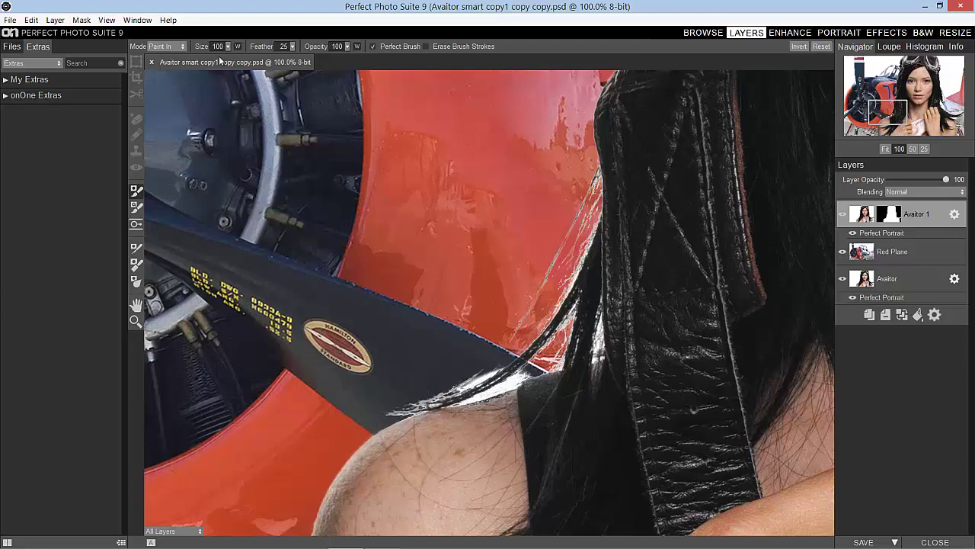
key("x")
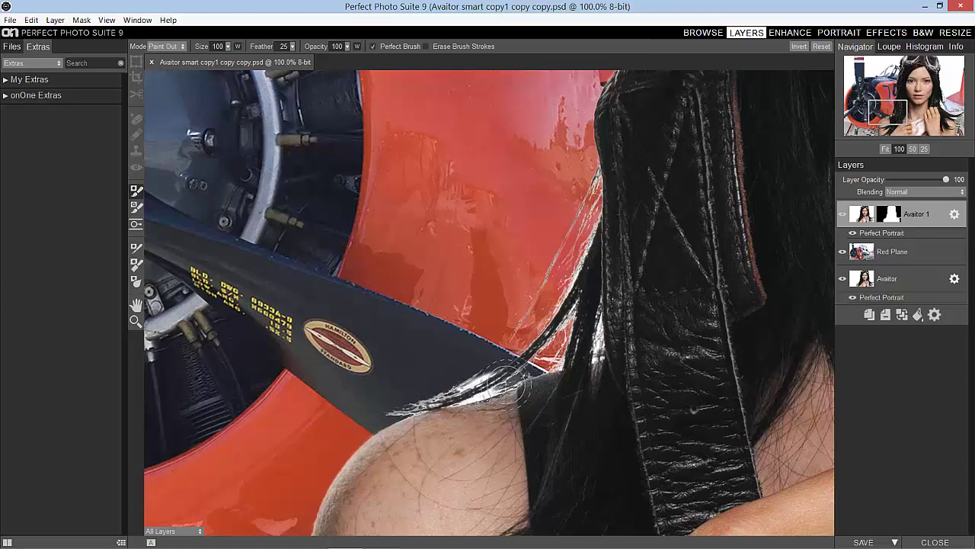
left_click_drag(506, 384, 455, 393)
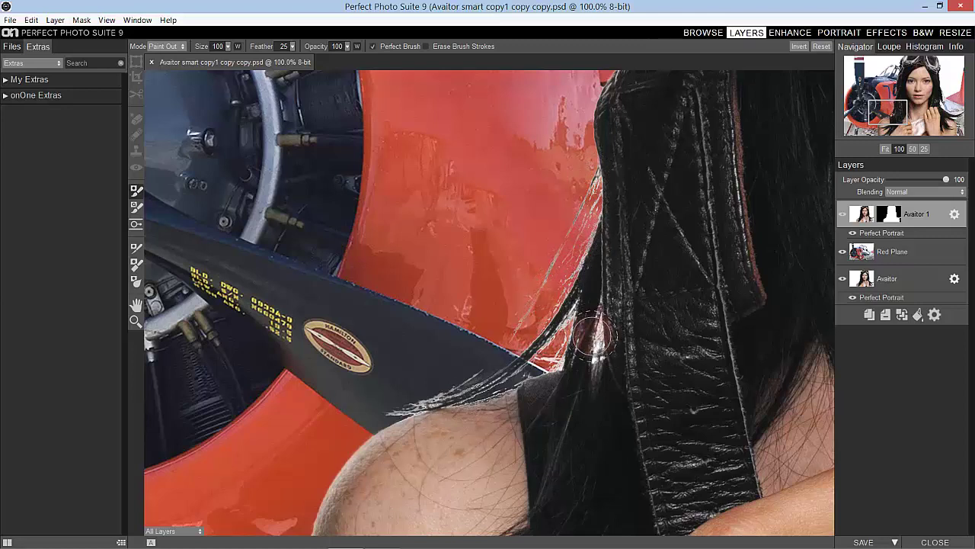
mouse_move(594, 335)
left_mouse_down()
mouse_move(592, 367)
mouse_move(602, 321)
left_mouse_up()
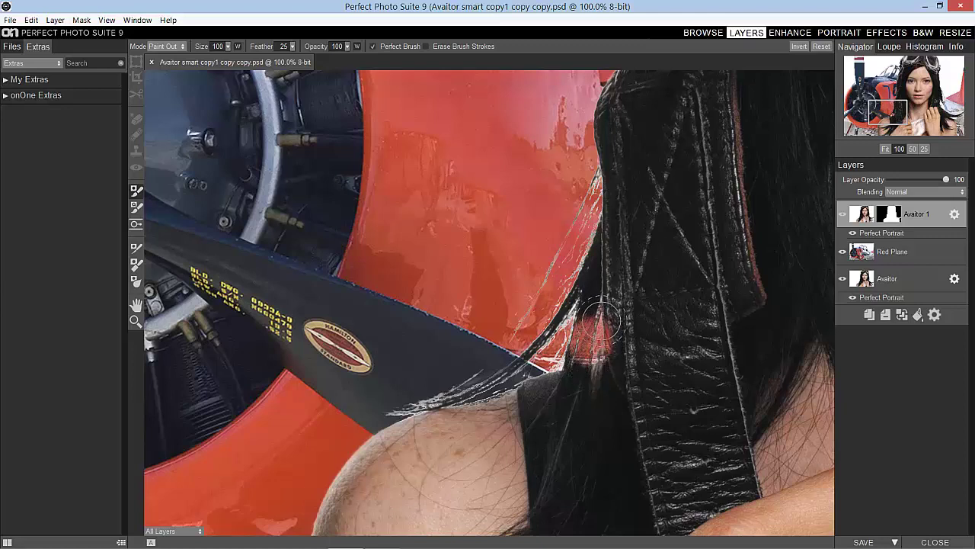
key("x")
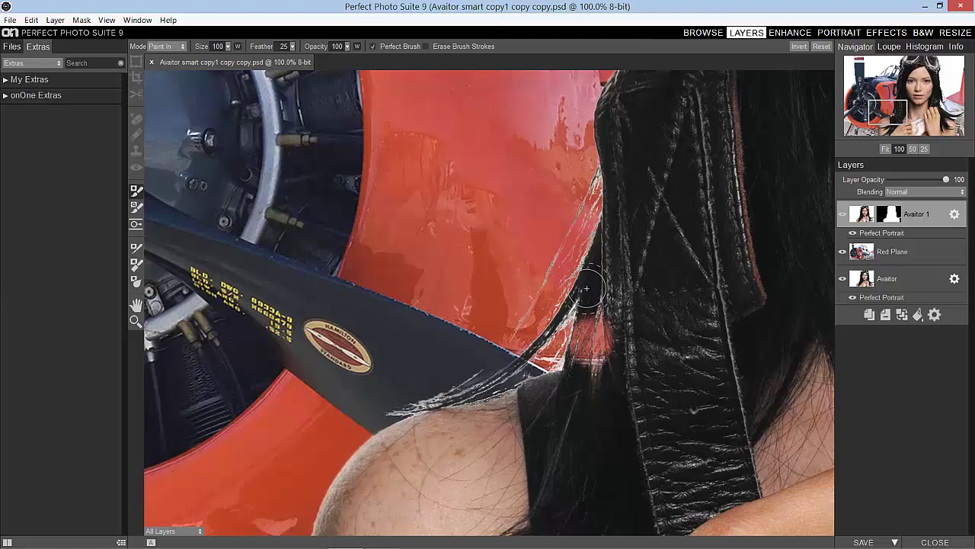
key("bracketleft")
key("bracketleft")
key("bracketleft")
key("bracketleft")
key("bracketleft")
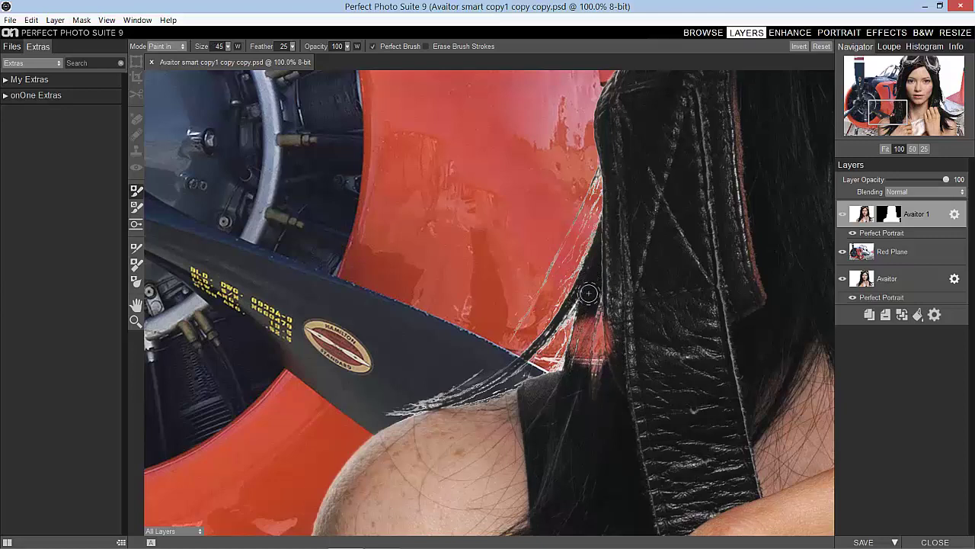
mouse_move(578, 329)
left_mouse_down()
mouse_move(555, 427)
mouse_move(583, 310)
mouse_move(570, 380)
mouse_move(589, 307)
mouse_move(579, 400)
mouse_move(622, 317)
mouse_move(616, 298)
mouse_move(600, 389)
mouse_move(614, 351)
mouse_move(617, 270)
mouse_move(581, 302)
left_mouse_up()
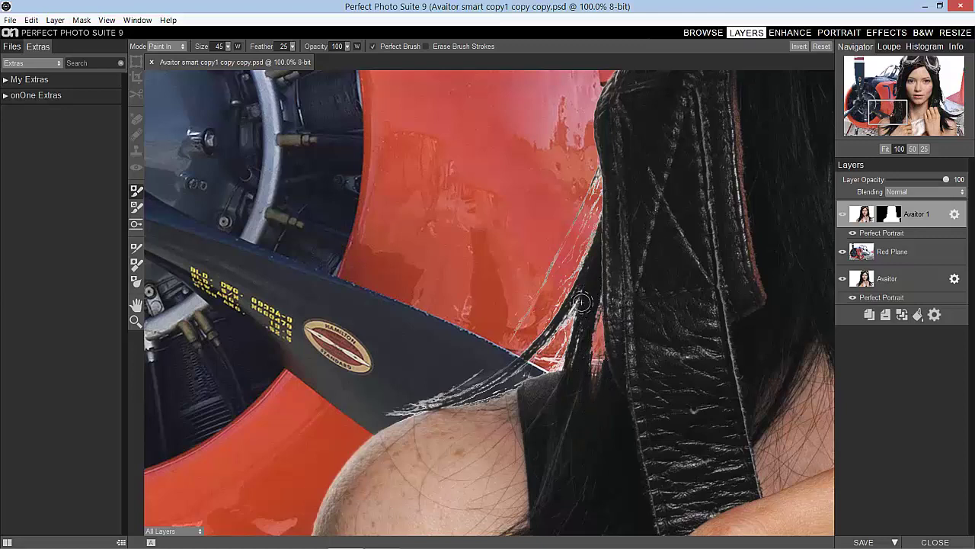
- Set the masking brush to 23 opacity in Paint Out mode, then fit the composite in view
left_click(348, 48)
left_click(217, 45)
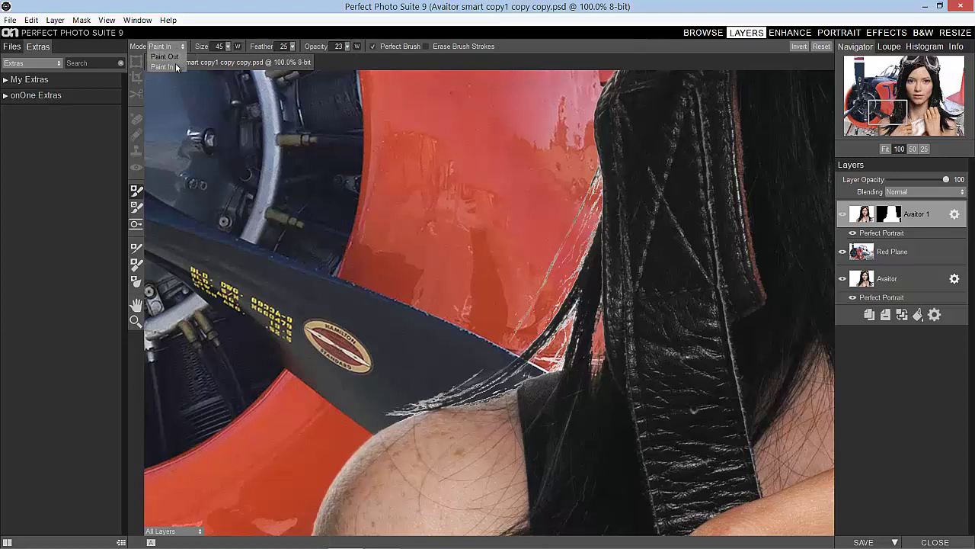
left_click(166, 63)
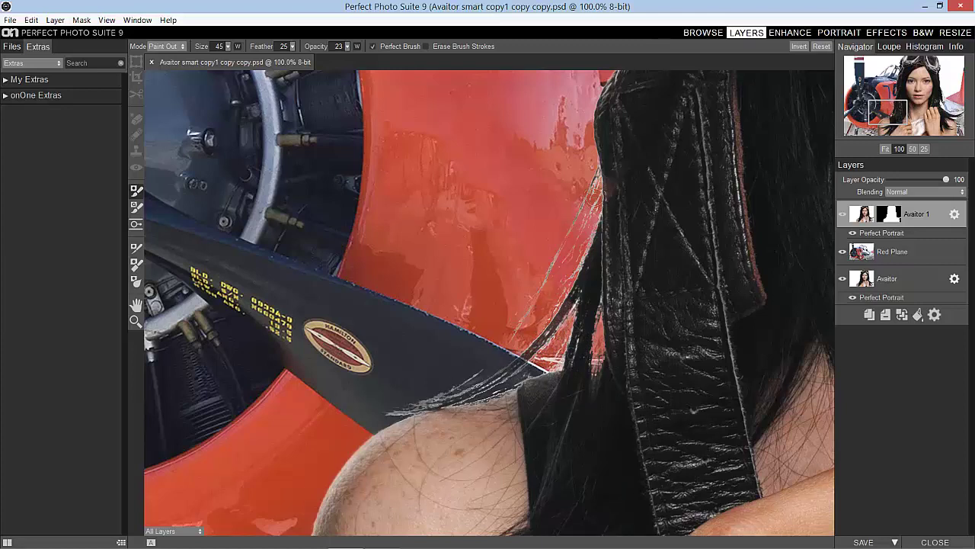
left_click(885, 149)
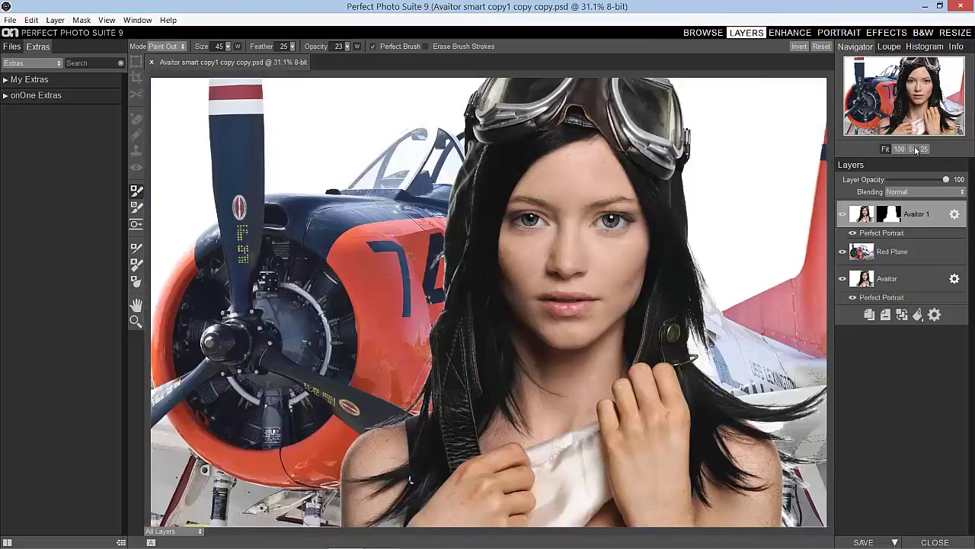
- Zoom to 100% on the hand and hair, enlarge the mask brush and restore opacity to 100
left_click(899, 149)
left_click_drag(914, 112, 959, 120)
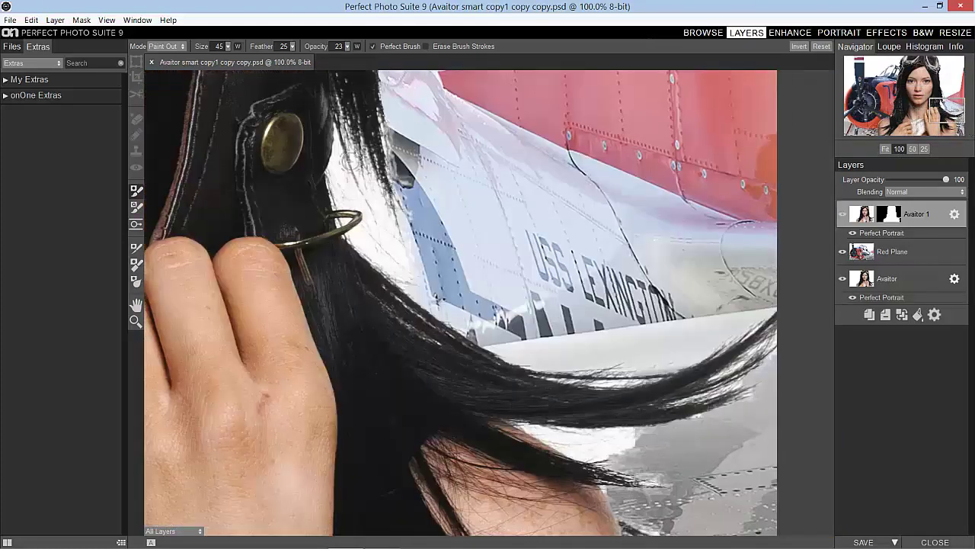
key("bracketright")
key("bracketright")
key("bracketright")
key("bracketright")
key("bracketright")
key("bracketright")
key("bracketright")
left_click(348, 48)
left_click_drag(341, 58, 359, 58)
- Paint out the blue plane panel, grey background and white patch between the hair strands
mouse_move(350, 135)
left_mouse_down()
mouse_move(339, 185)
mouse_move(345, 177)
mouse_move(365, 223)
mouse_move(377, 164)
mouse_move(412, 275)
left_mouse_up()
mouse_move(388, 183)
left_mouse_down()
mouse_move(404, 229)
mouse_move(377, 263)
mouse_move(442, 316)
mouse_move(336, 179)
left_mouse_up()
mouse_move(579, 367)
left_mouse_down()
mouse_move(707, 371)
mouse_move(674, 409)
left_mouse_up()
mouse_move(594, 472)
left_mouse_down()
mouse_move(518, 433)
mouse_move(644, 446)
mouse_move(632, 442)
mouse_move(586, 469)
mouse_move(645, 516)
left_mouse_up()
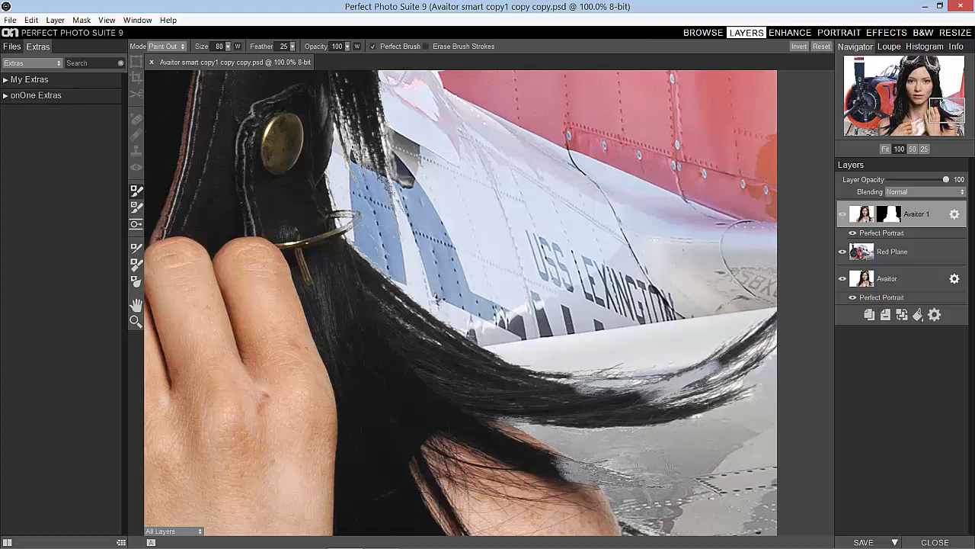
- Paint dark hair strands back in along the right edge, toggling Paint In and Paint Out with X
mouse_move(512, 443)
left_mouse_down()
mouse_move(571, 470)
mouse_move(638, 469)
left_mouse_up()
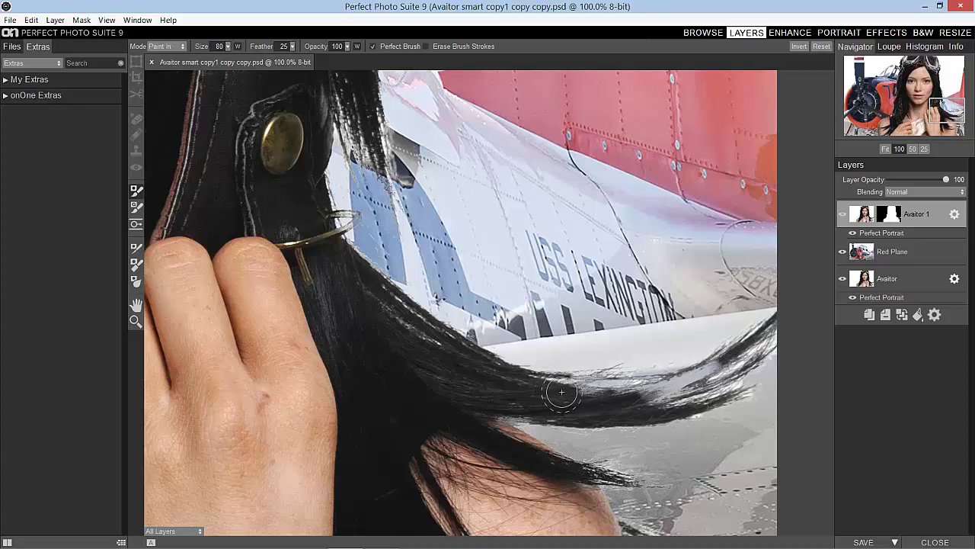
mouse_move(612, 394)
left_mouse_down()
mouse_move(641, 399)
mouse_move(691, 382)
mouse_move(751, 342)
mouse_move(657, 408)
mouse_move(712, 372)
mouse_move(603, 366)
mouse_move(559, 404)
mouse_move(574, 418)
mouse_move(550, 399)
mouse_move(554, 388)
mouse_move(658, 384)
mouse_move(666, 372)
mouse_move(614, 359)
mouse_move(664, 363)
mouse_move(599, 366)
mouse_move(624, 376)
mouse_move(666, 351)
mouse_move(736, 338)
mouse_move(595, 387)
mouse_move(615, 393)
mouse_move(742, 355)
left_mouse_up()
key("x")
key("x")
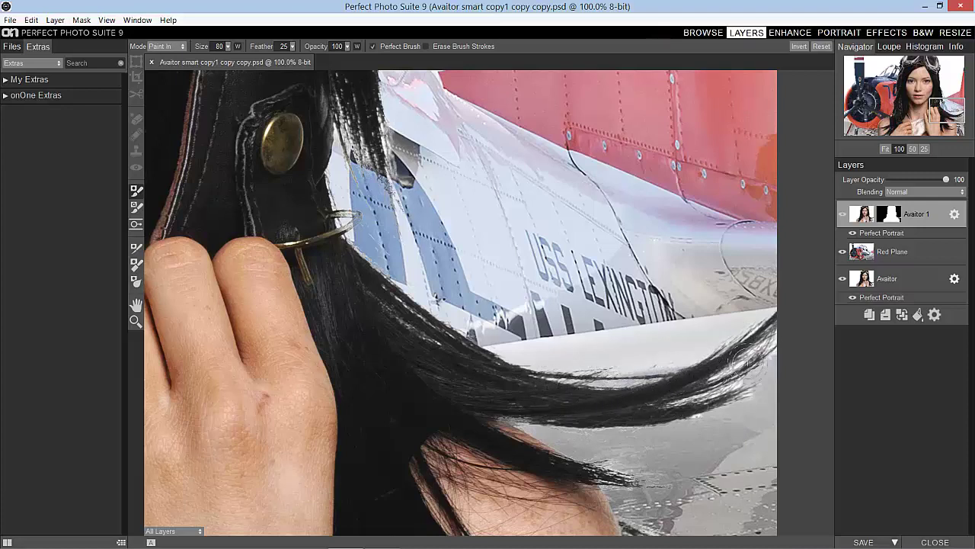
key("x")
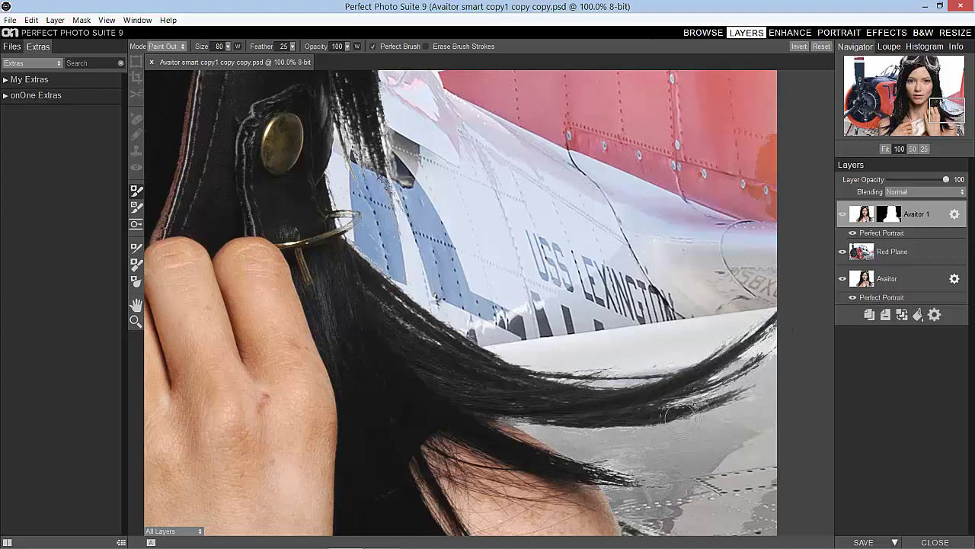
key("x")
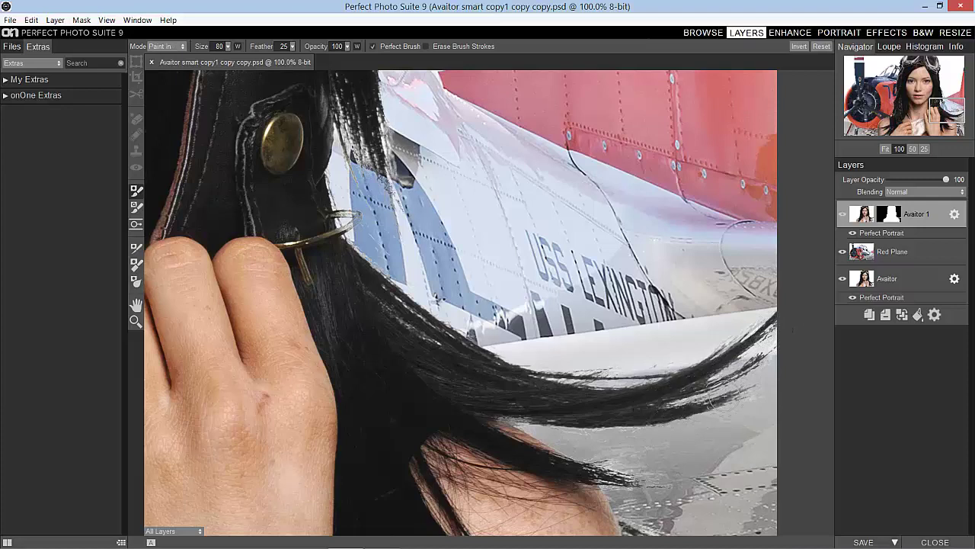
left_click_drag(648, 402, 720, 378)
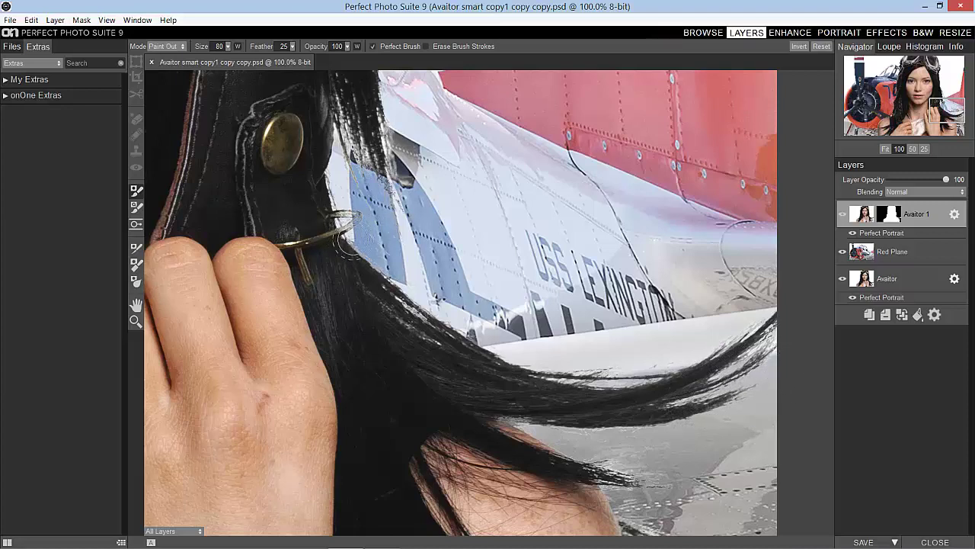
mouse_move(474, 352)
left_mouse_down()
mouse_move(350, 268)
mouse_move(421, 338)
mouse_move(457, 358)
mouse_move(341, 266)
mouse_move(513, 399)
mouse_move(428, 349)
mouse_move(350, 279)
mouse_move(297, 172)
mouse_move(375, 325)
mouse_move(330, 260)
mouse_move(299, 126)
left_mouse_up()
key("x")
- Clean the mask around the fuselage number 4, turn off Perfect Brush, and save the composite
left_click(885, 148)
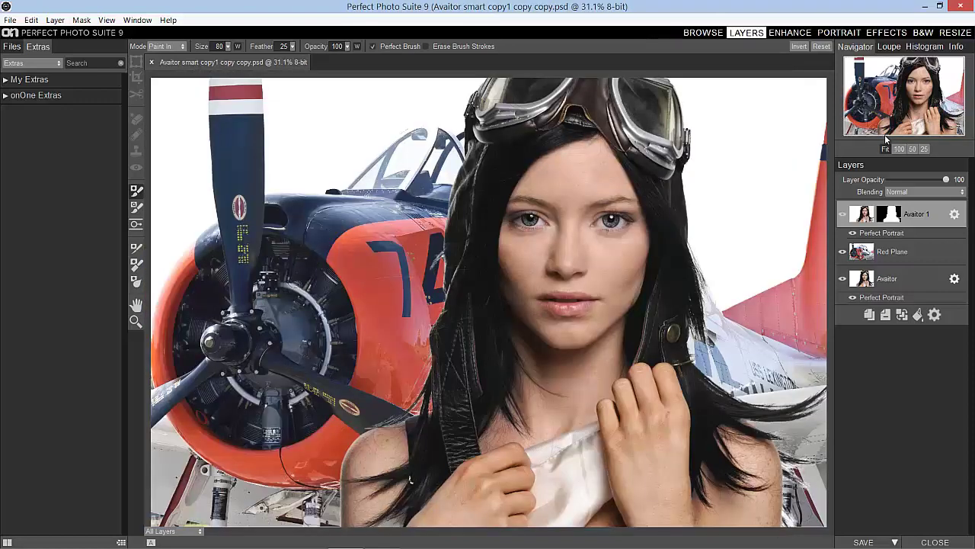
mouse_move(450, 242)
left_mouse_down()
mouse_move(429, 267)
mouse_move(444, 260)
mouse_move(450, 269)
mouse_move(447, 277)
mouse_move(435, 246)
mouse_move(431, 289)
mouse_move(427, 279)
mouse_move(426, 265)
mouse_move(429, 281)
mouse_move(438, 263)
mouse_move(438, 298)
mouse_move(441, 258)
mouse_move(428, 301)
mouse_move(437, 263)
mouse_move(444, 293)
mouse_move(438, 259)
mouse_move(428, 286)
mouse_move(436, 254)
left_mouse_up()
key("x")
left_click(373, 46)
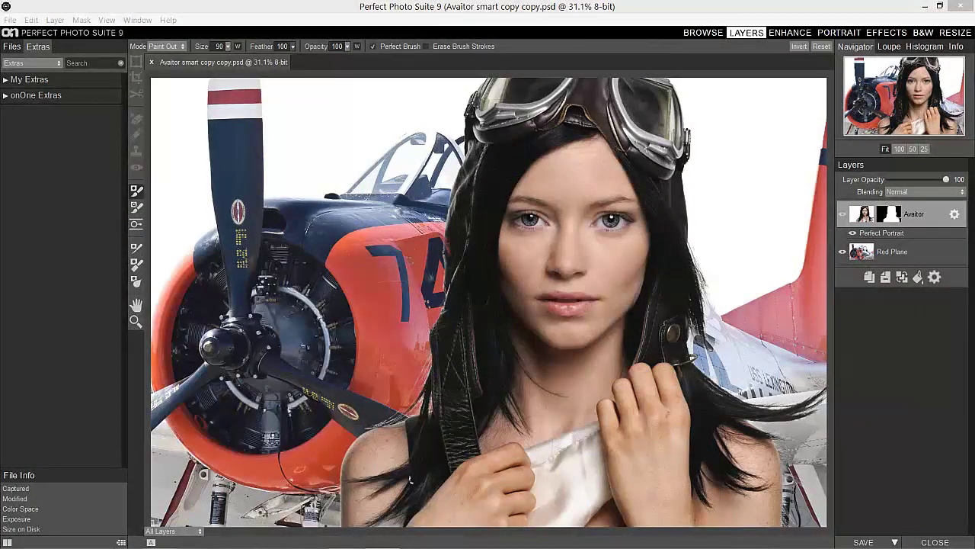
left_click(11, 20)
left_click(40, 162)
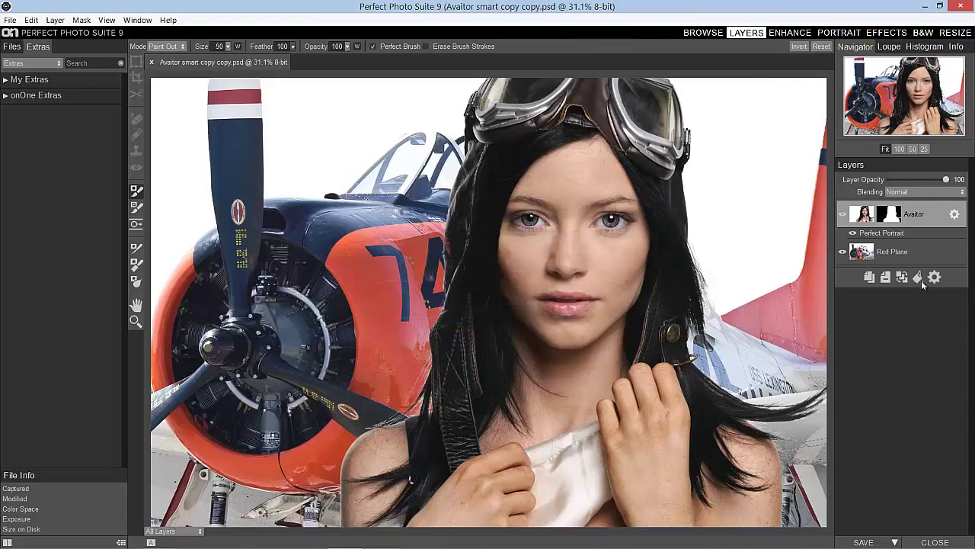
- Create a New Stamped Layer above Red Plane and convert it to a smart layer
left_click(910, 256)
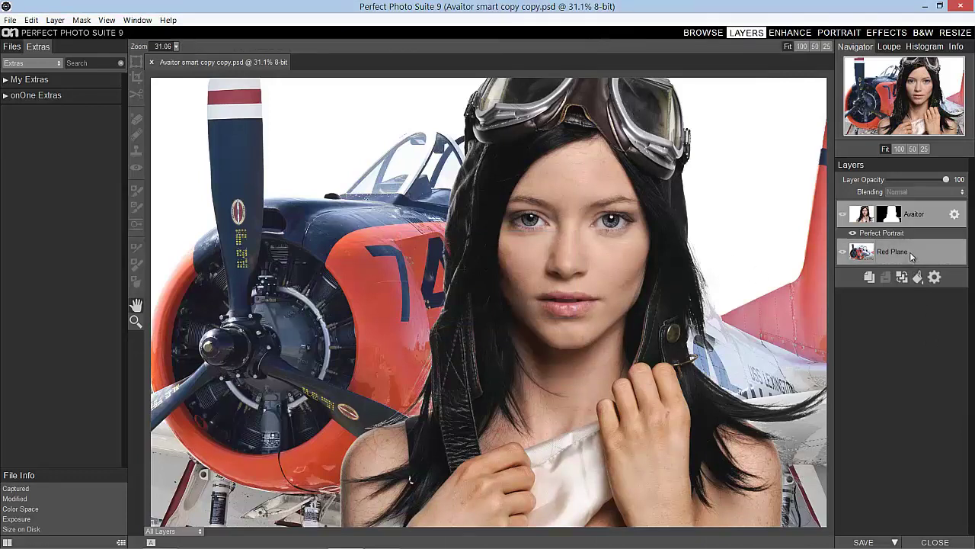
right_click(918, 254)
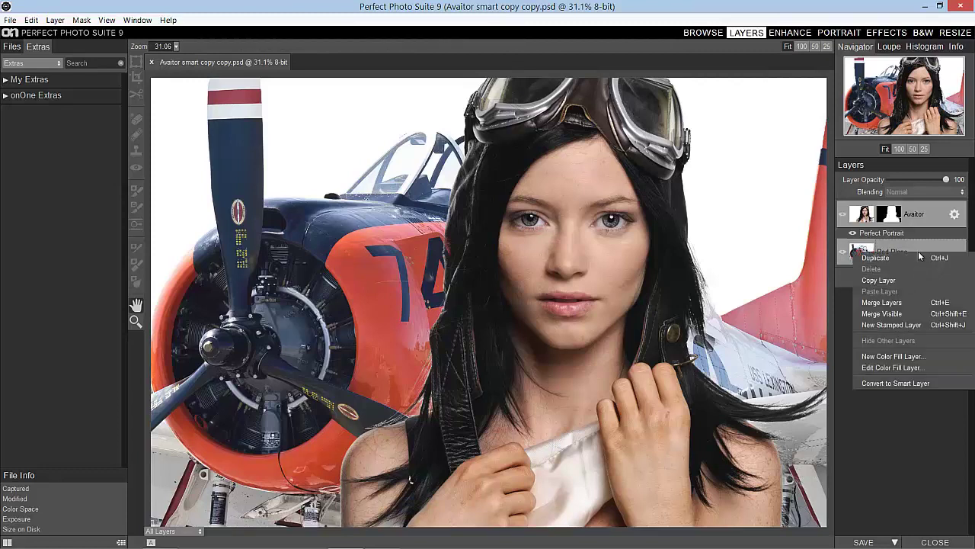
left_click(926, 324)
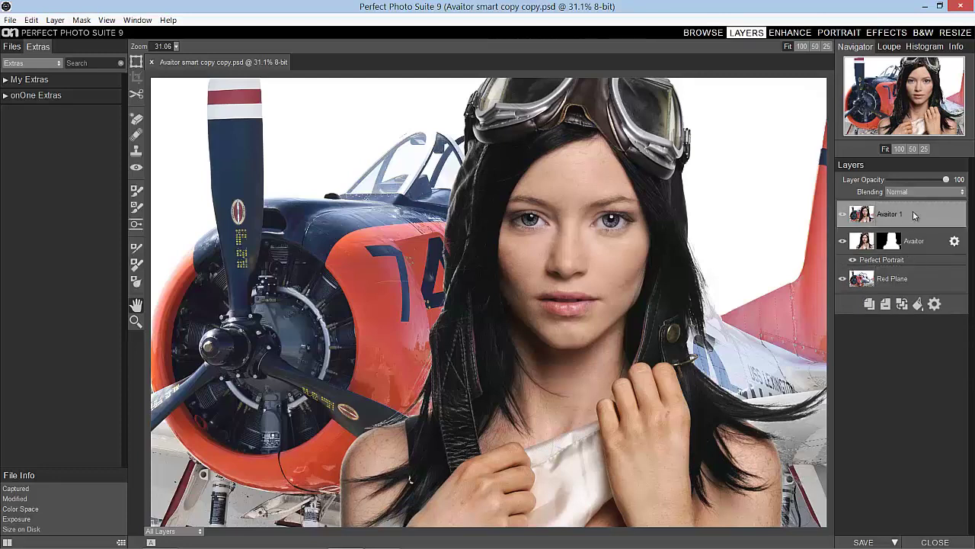
right_click(913, 214)
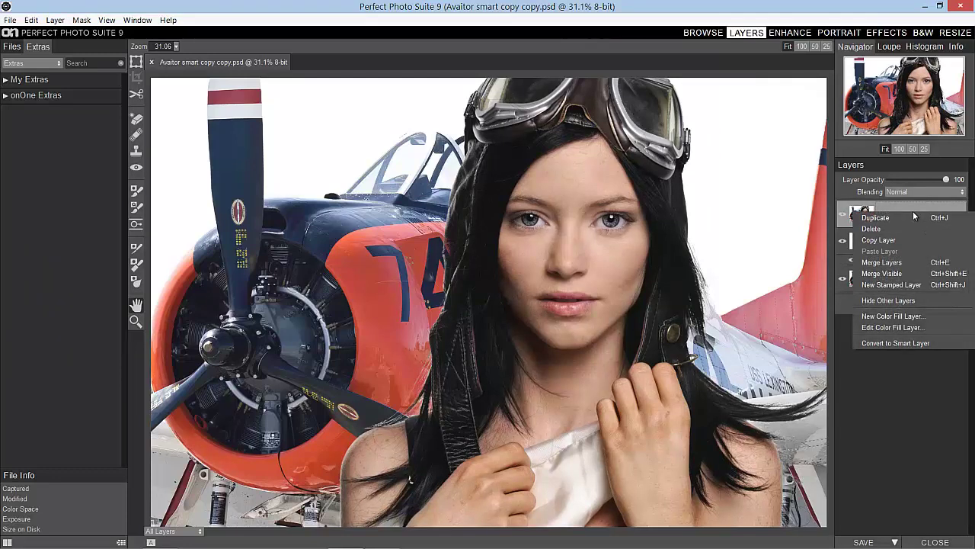
left_click(934, 343)
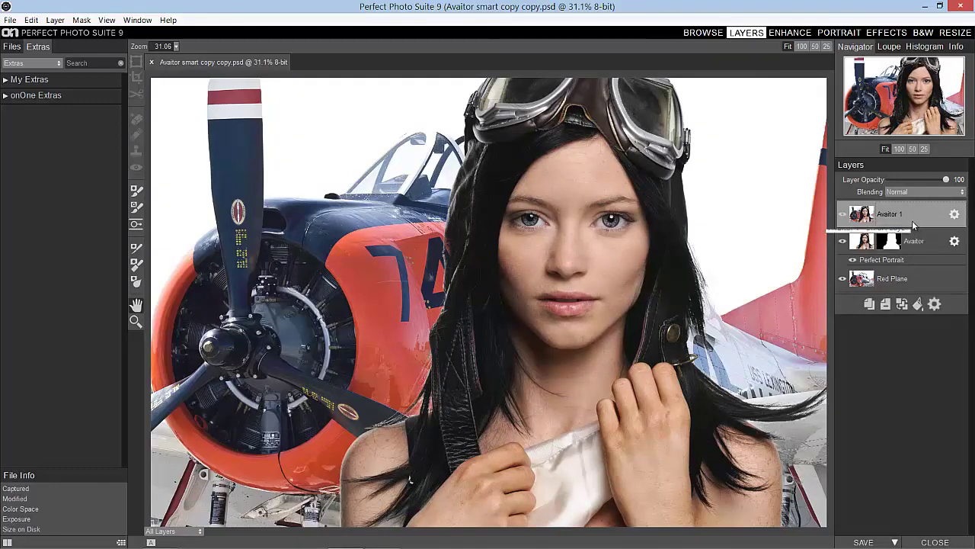
left_click(888, 32)
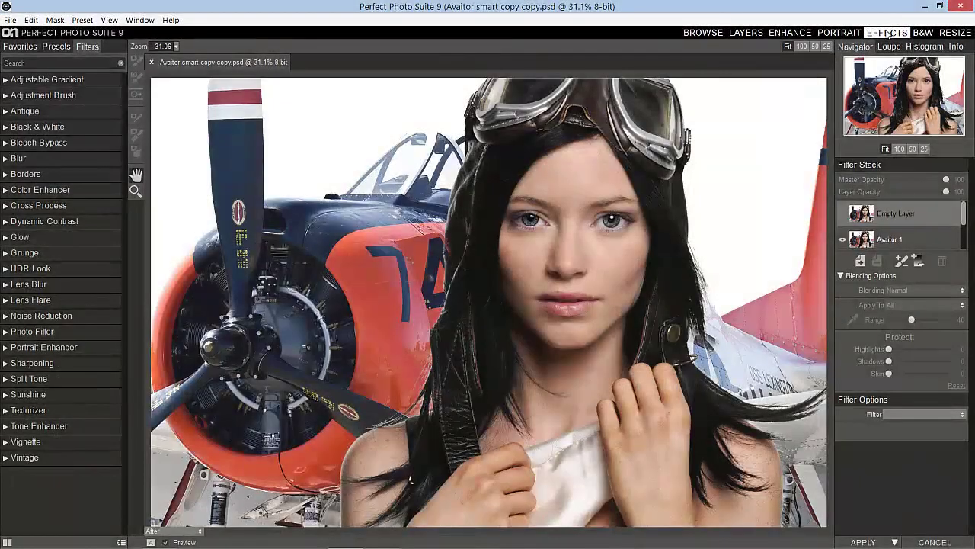
- Show the Presets tab and expand My Presets and the Vanelli 2015 Aviator folder
left_click(62, 48)
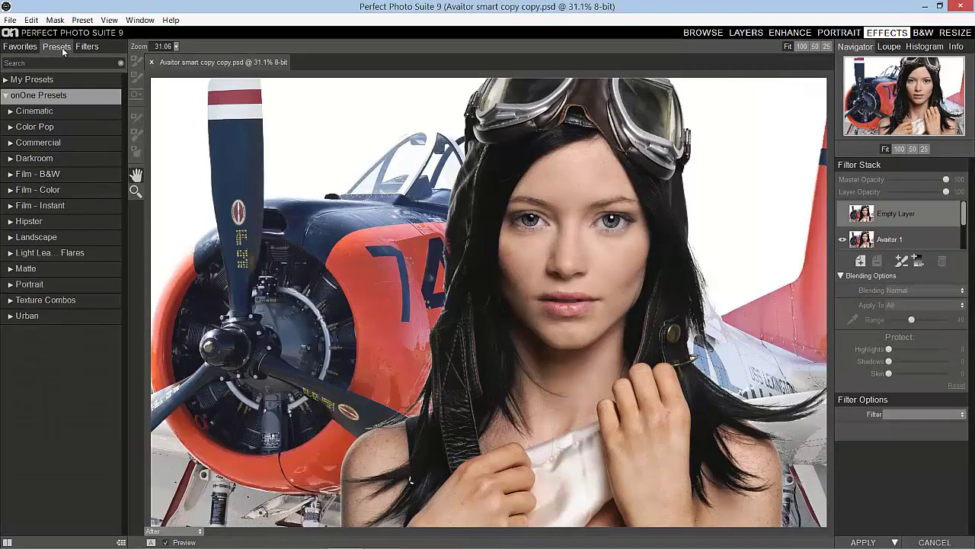
left_click(37, 79)
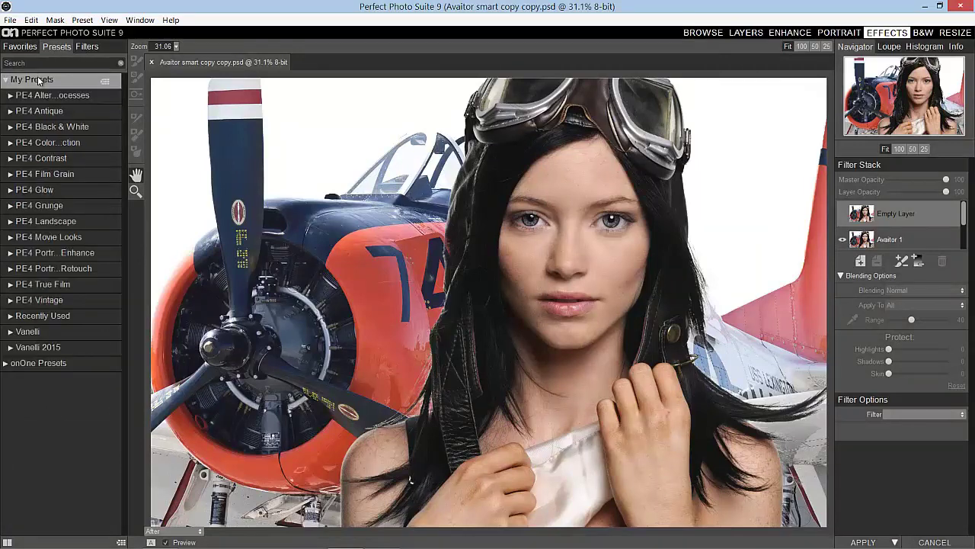
left_click(15, 350)
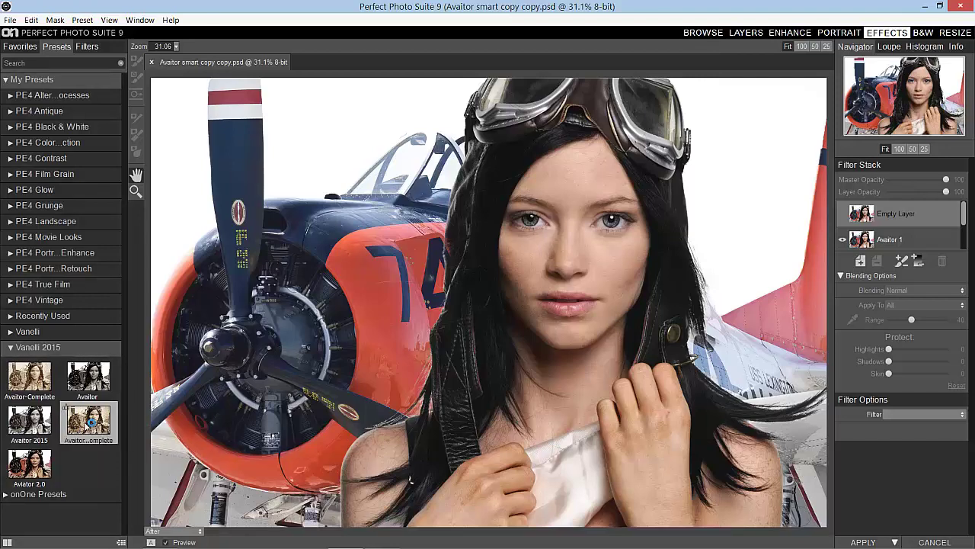
- Apply the Avaitor-Complete preset to build its full filter stack
mouse_move(90, 421)
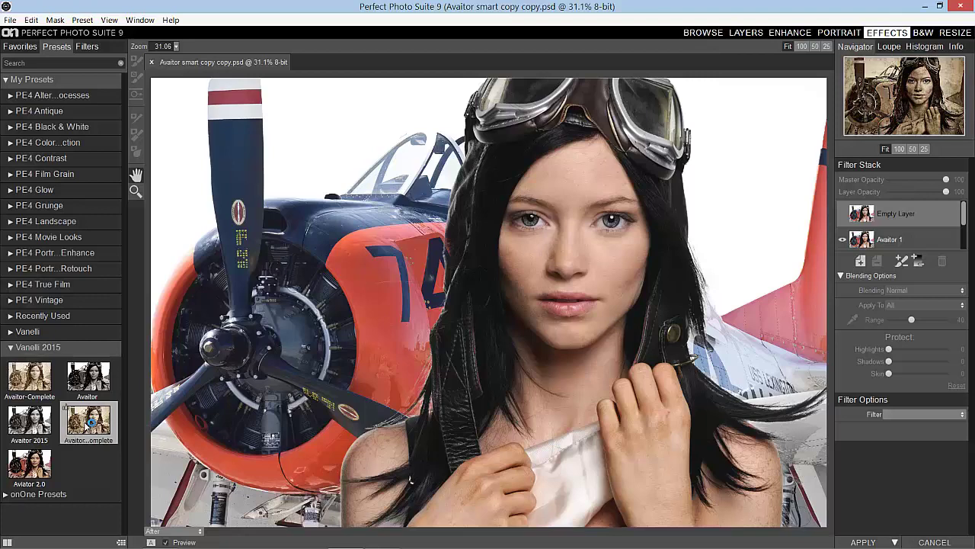
left_click(88, 421)
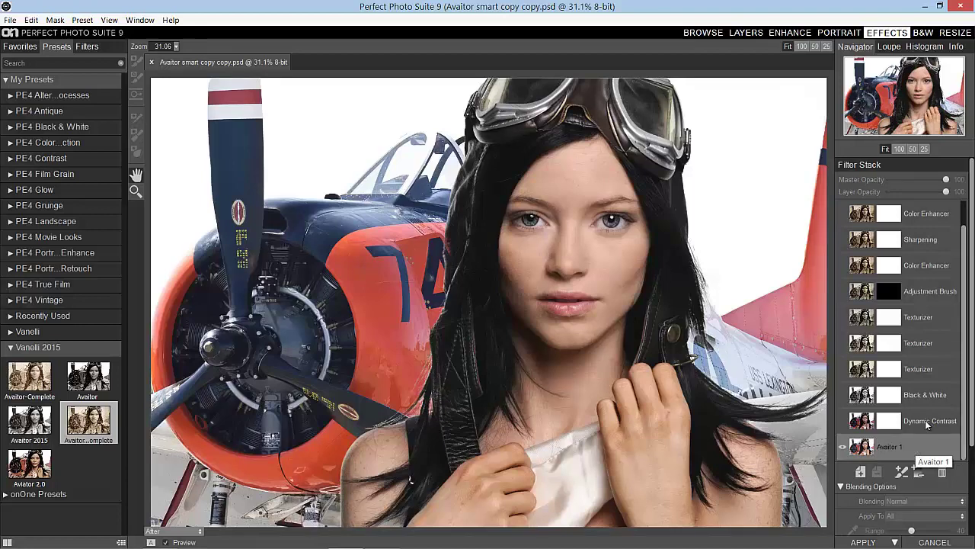
- Enable the Dynamic Contrast filter and expand its presets in the Filters tab
left_click(919, 422)
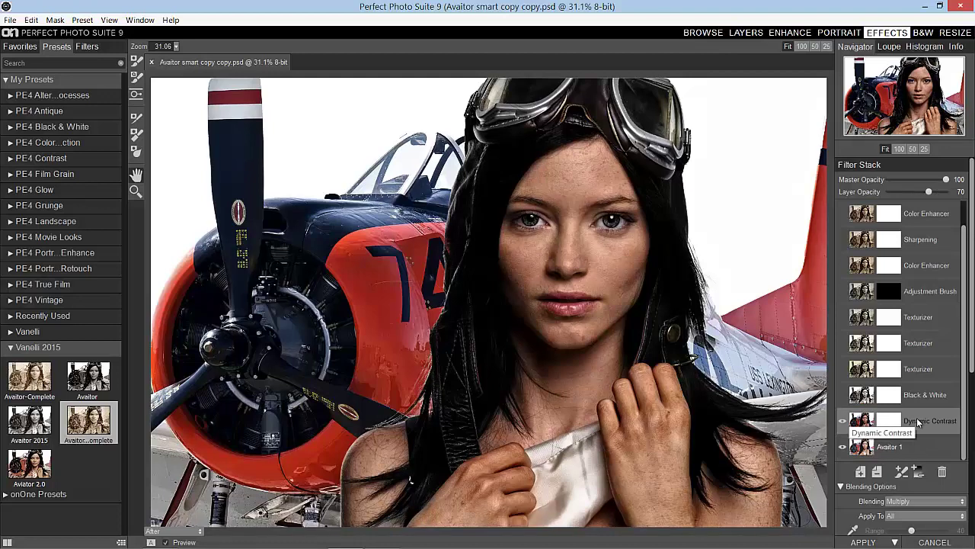
left_click(87, 47)
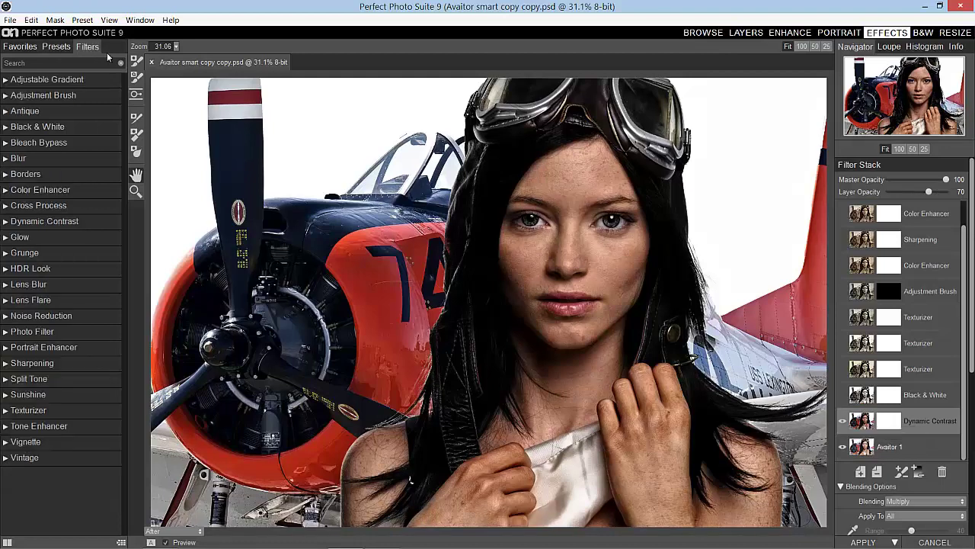
left_click(61, 222)
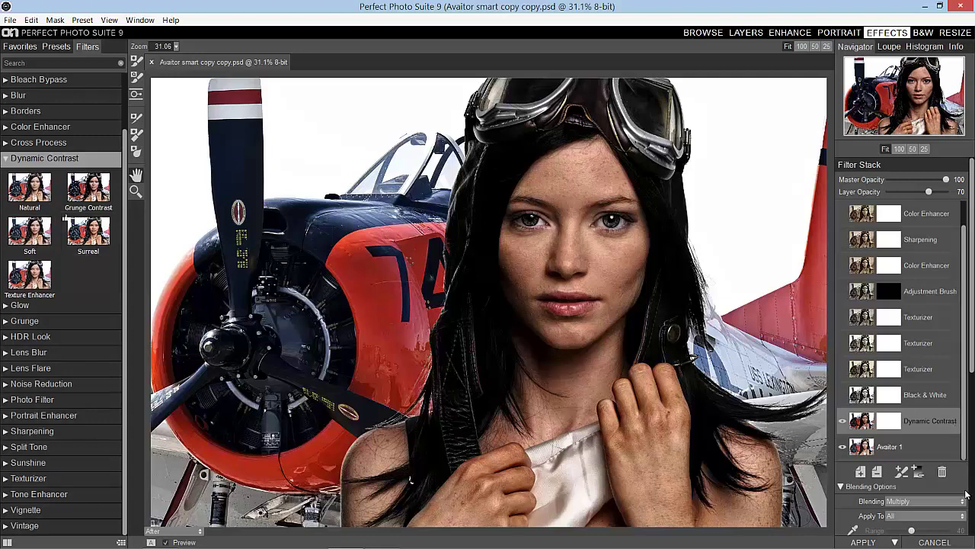
scroll(964, 507, "down", 4)
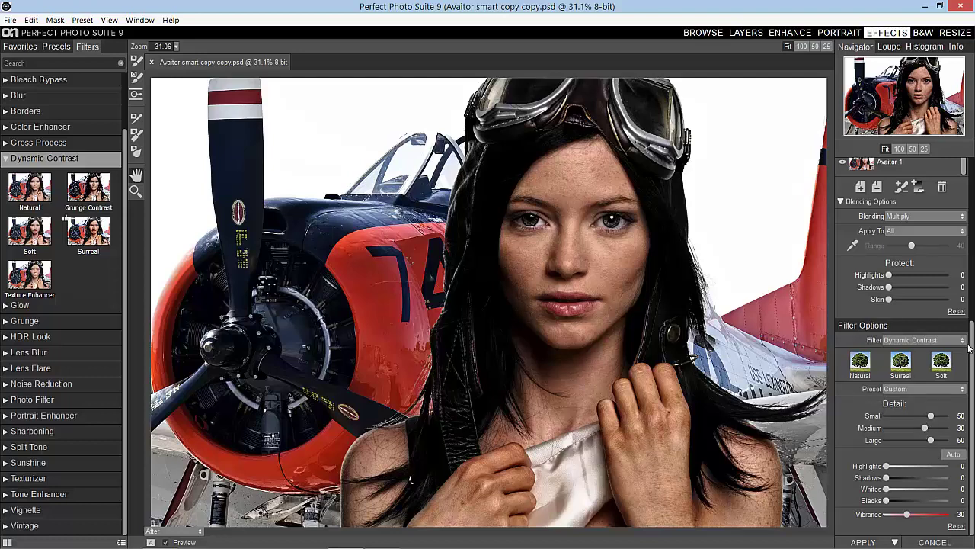
scroll(967, 352, "up", 5)
scroll(925, 364, "down", 1)
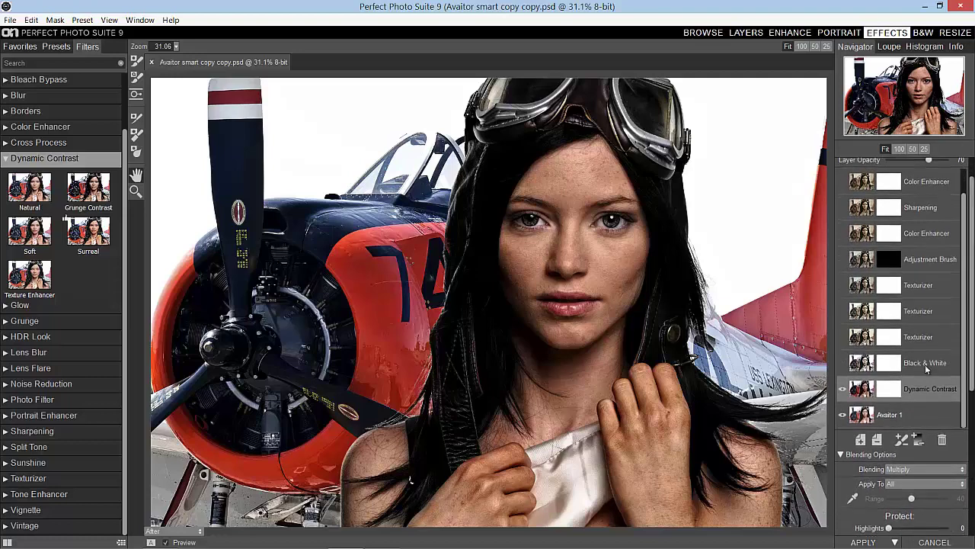
- Enable the Black & White filter and browse its presets in full-screen preview
left_click(925, 352)
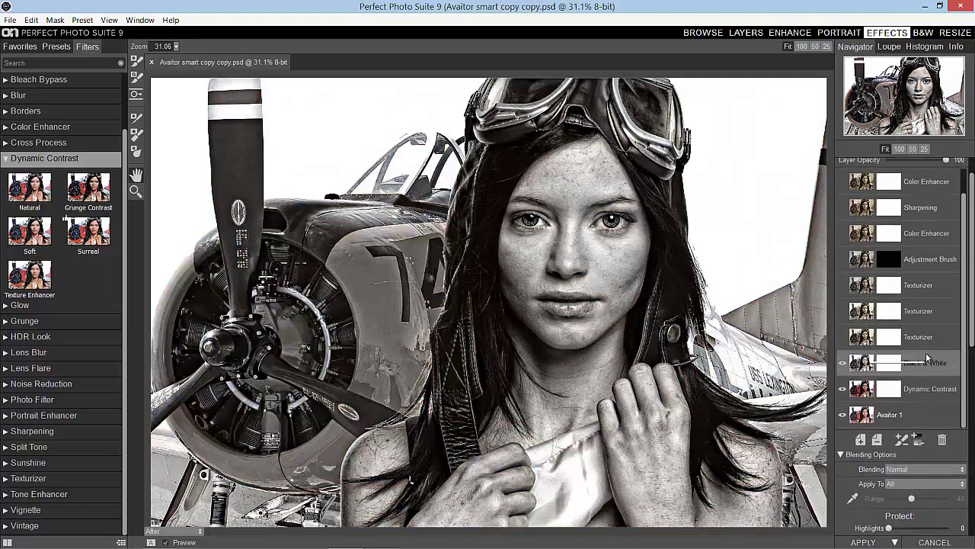
left_click(6, 158)
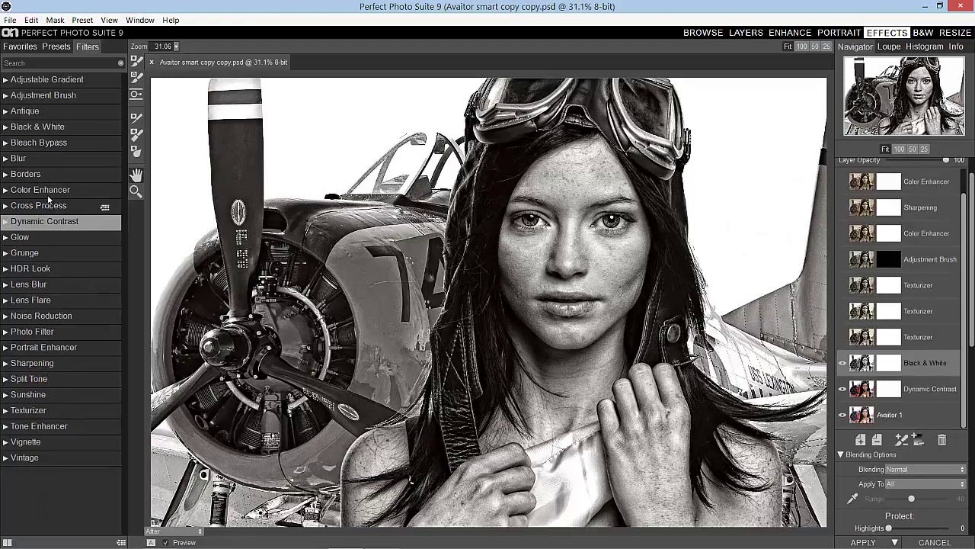
left_click(12, 127)
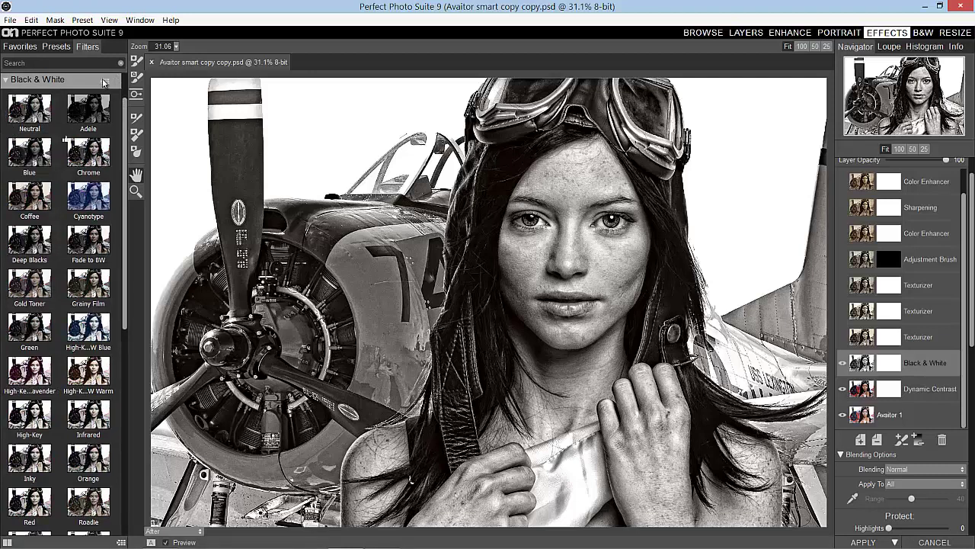
left_click(106, 80)
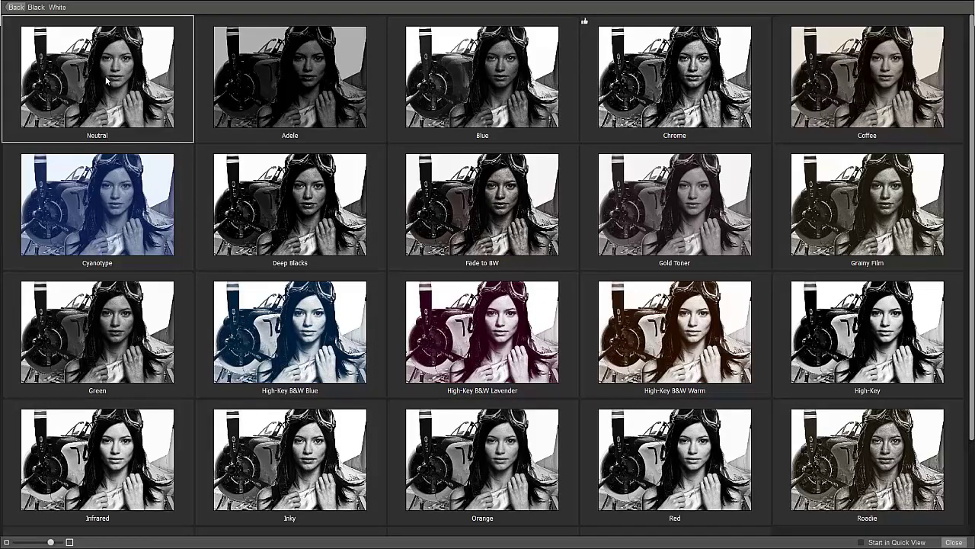
left_click(952, 541)
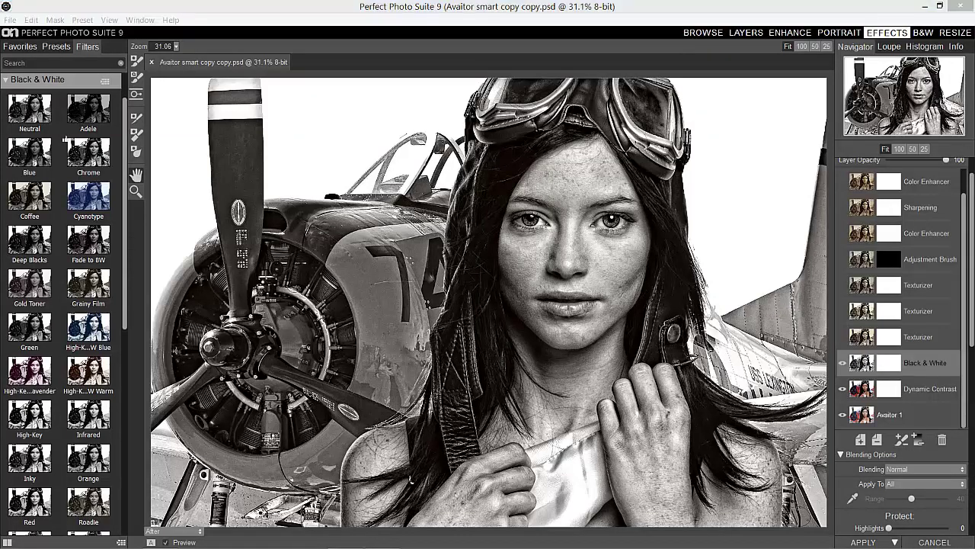
scroll(972, 381, "down", 3)
scroll(972, 384, "down", 10)
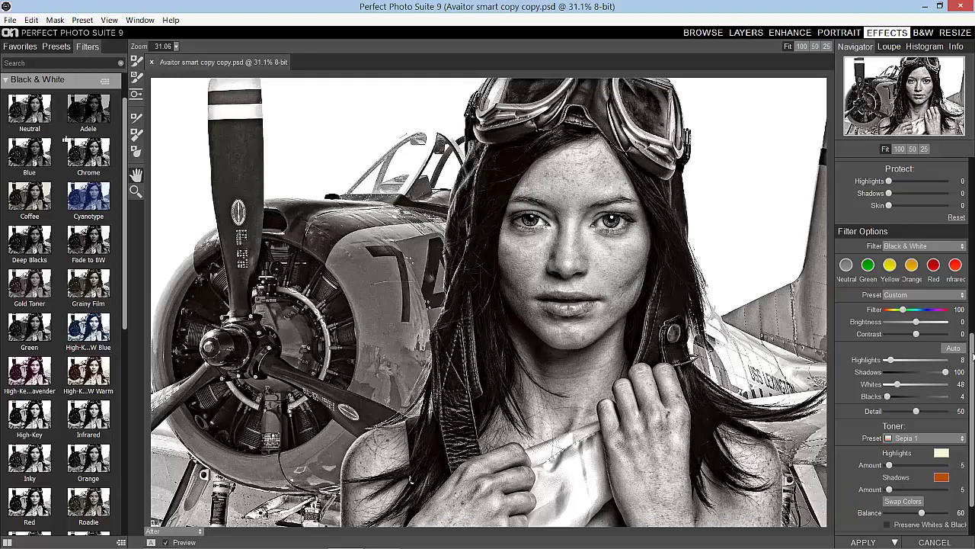
scroll(966, 358, "up", 3)
scroll(966, 305, "up", 3)
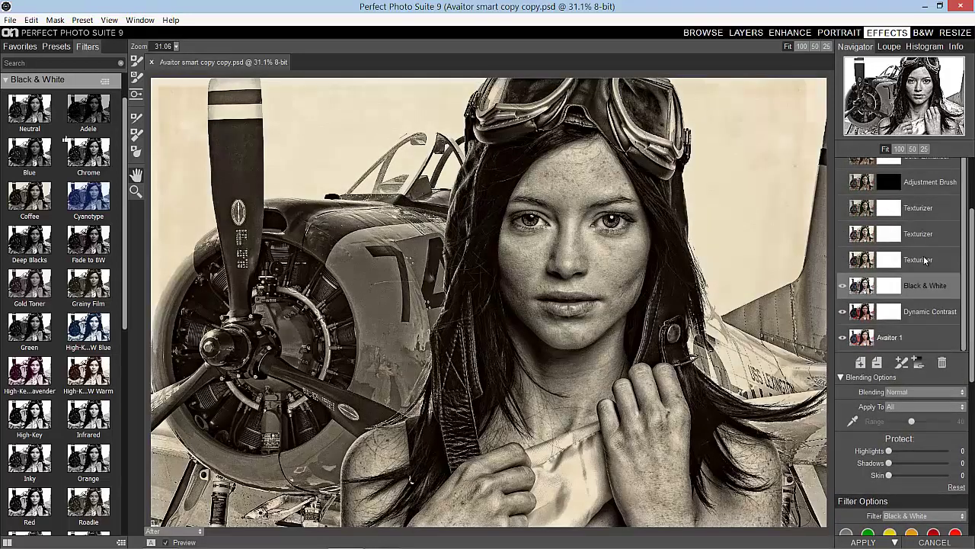
- Enable the Clean Paper Texturizer filter and browse Texturizer presets in full-screen preview
left_click(924, 259)
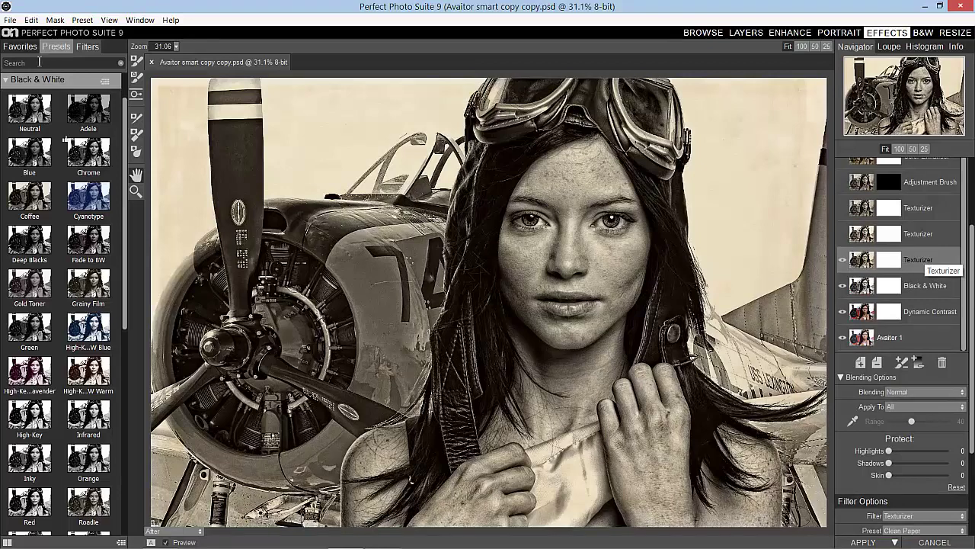
left_click(12, 81)
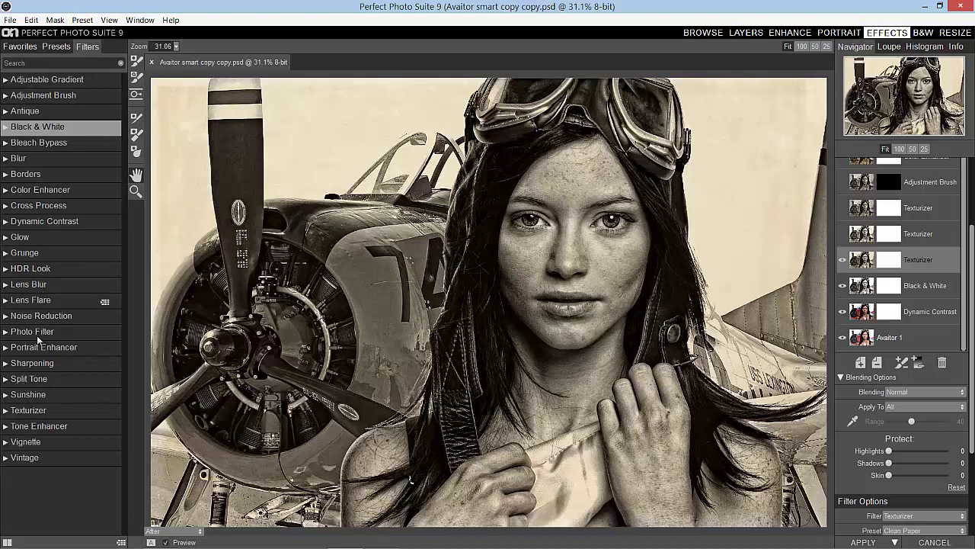
left_click(11, 413)
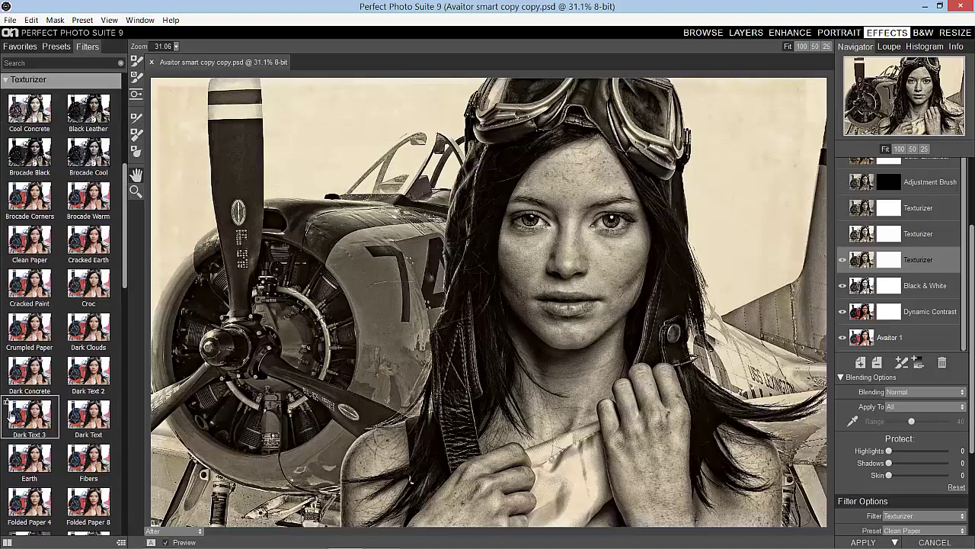
left_click(111, 79)
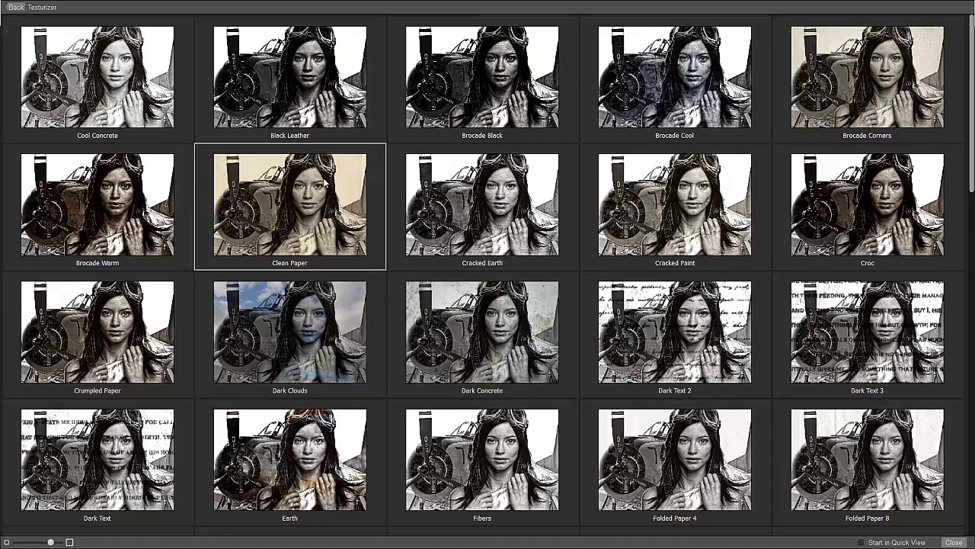
left_click(953, 542)
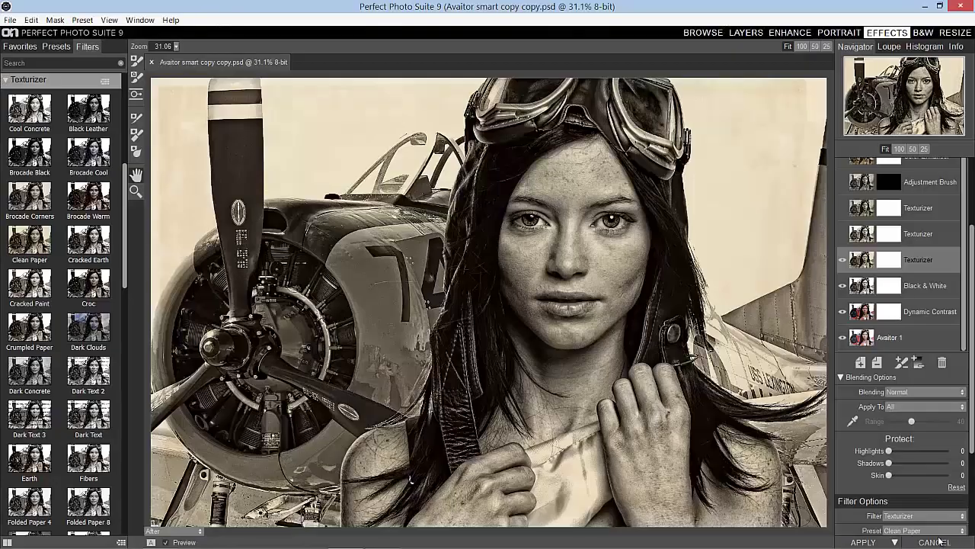
left_click(939, 541)
scroll(969, 451, "down", 4)
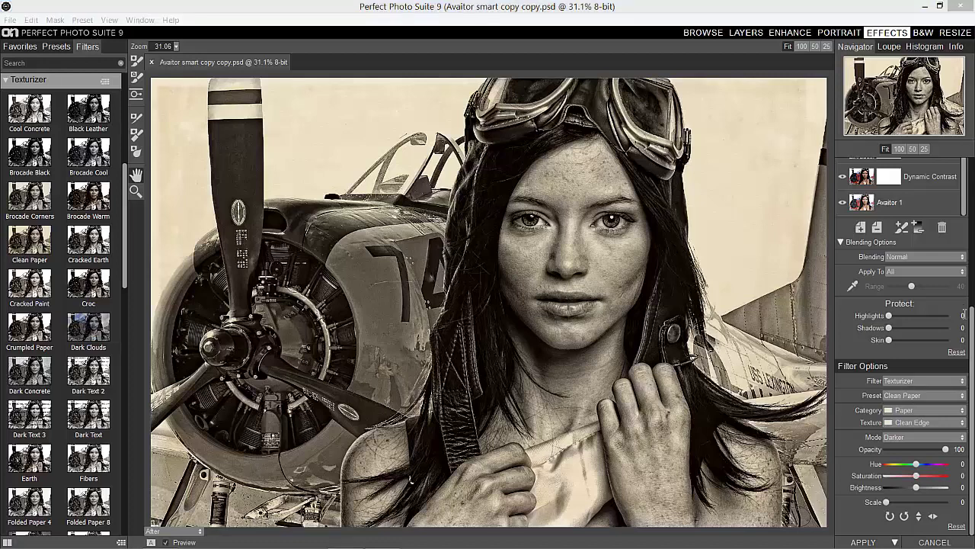
- Enable the second Texturizer layer and choose the Metal Rust texture from Quick View
left_click_drag(966, 314, 968, 169)
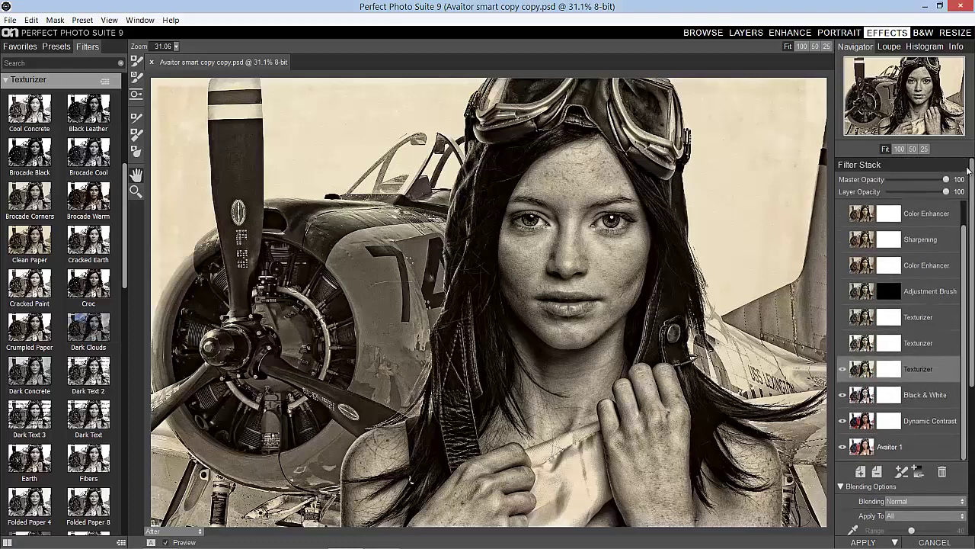
left_click(930, 343)
scroll(923, 332, "down", 4)
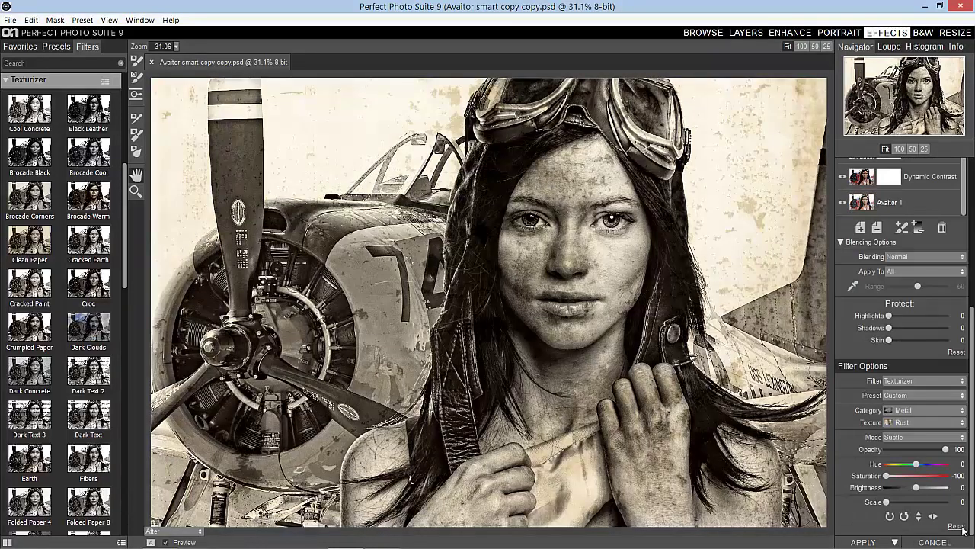
left_click(107, 81)
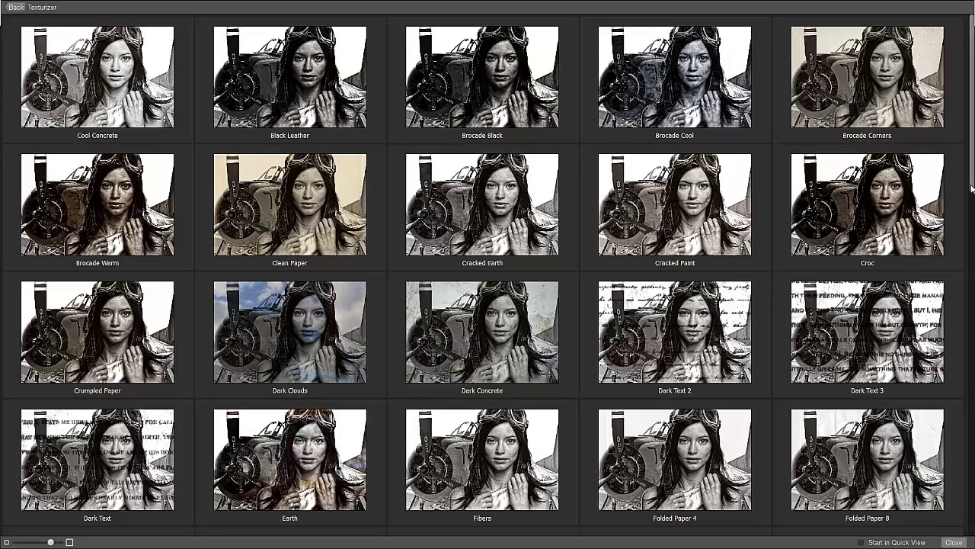
left_click_drag(971, 189, 935, 429)
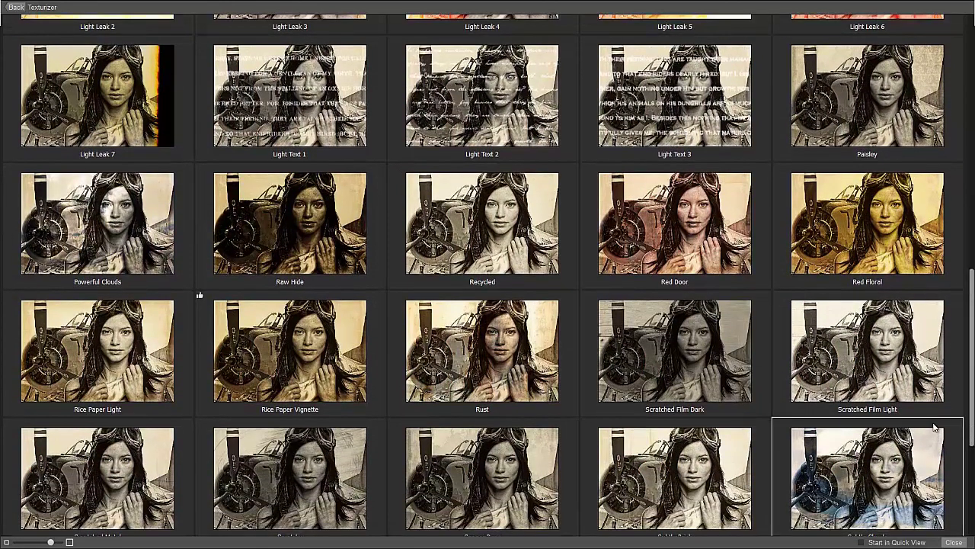
left_click(529, 360)
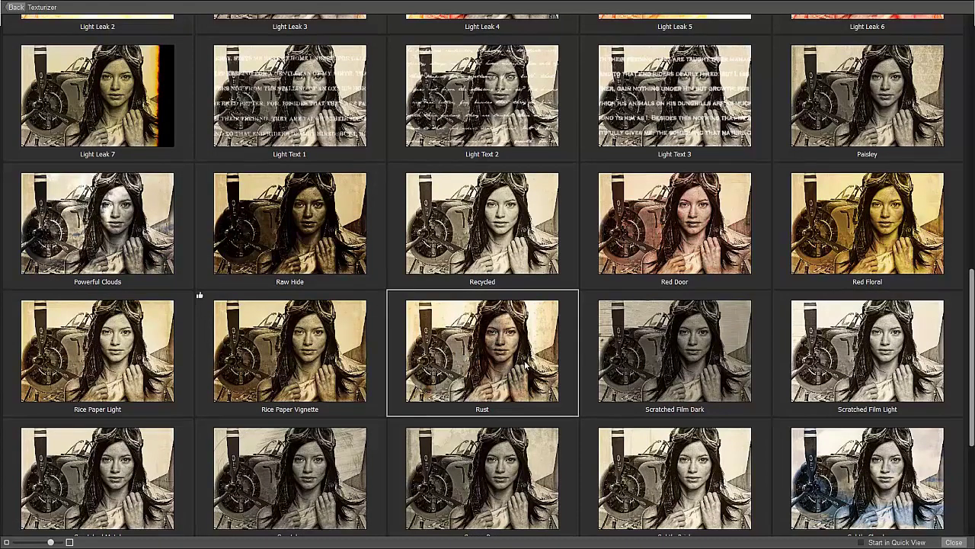
left_click(953, 542)
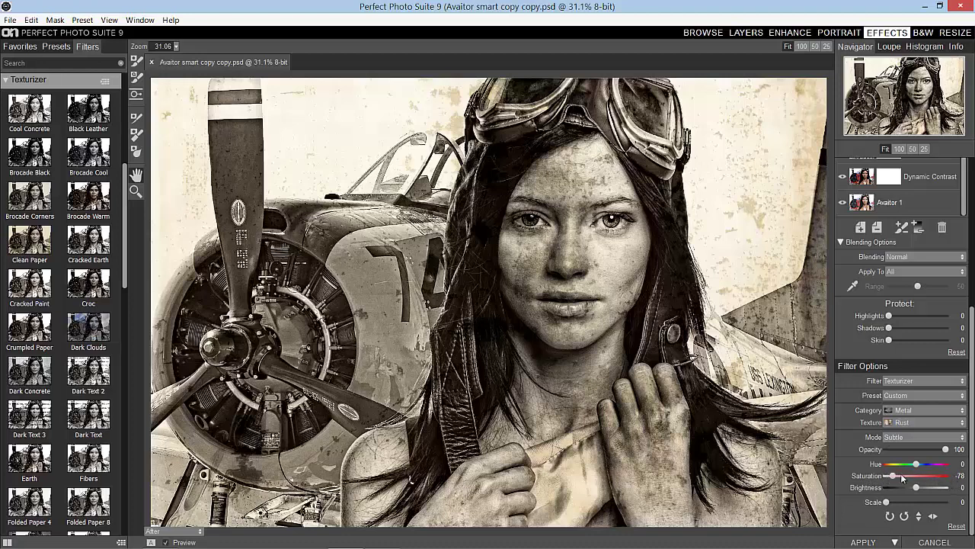
- Drag the rust texture's Saturation down to -100
left_click_drag(901, 475, 947, 476)
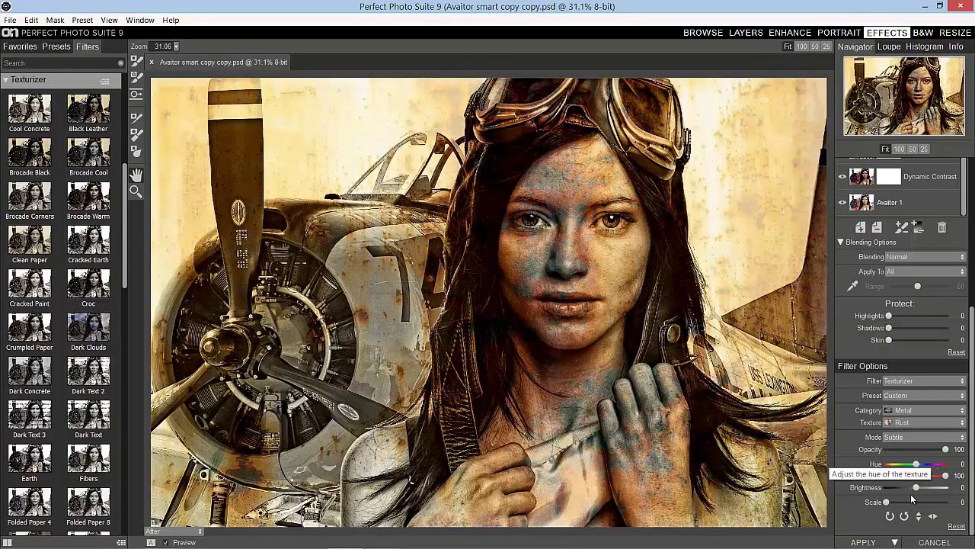
left_click_drag(946, 475, 863, 488)
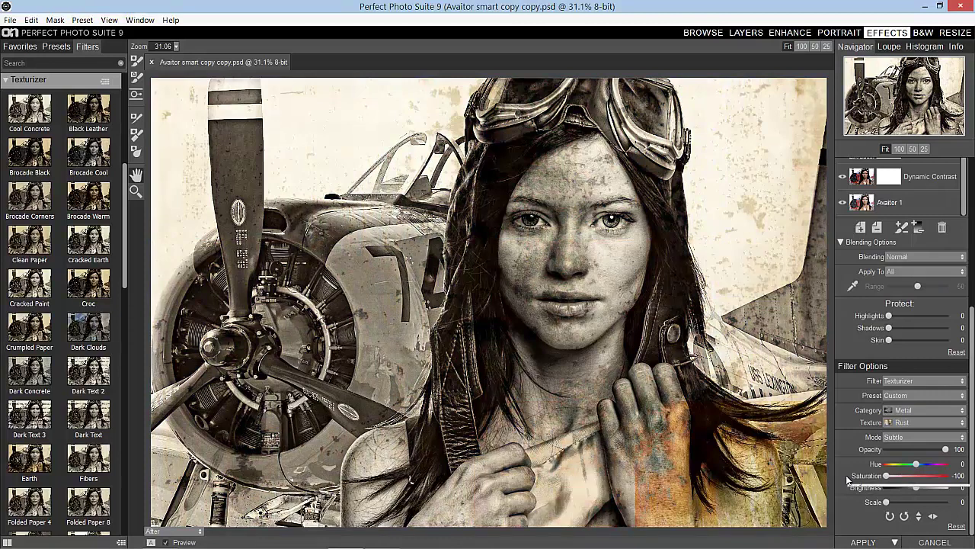
scroll(886, 329, "up", 3)
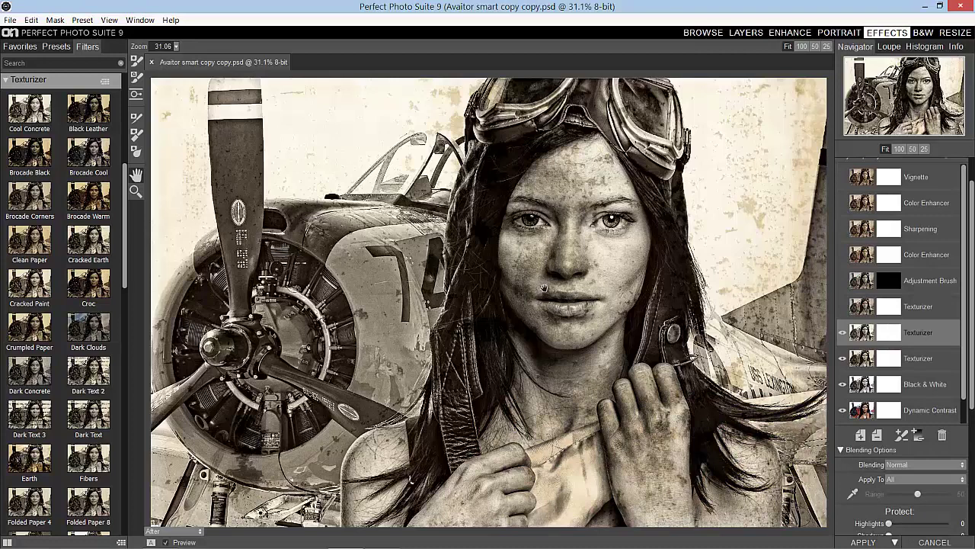
- Set up the Paint Out mask brush with Feather 100 and size 400
left_click(137, 61)
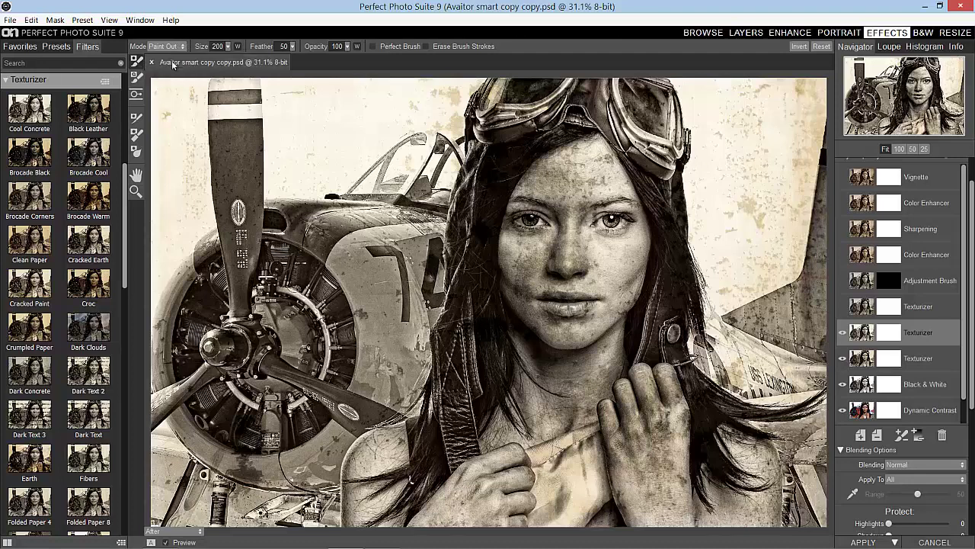
left_click(284, 45)
type("57")
left_click(294, 47)
left_click_drag(268, 59, 285, 61)
key("bracketright")
key("bracketright")
key("bracketright")
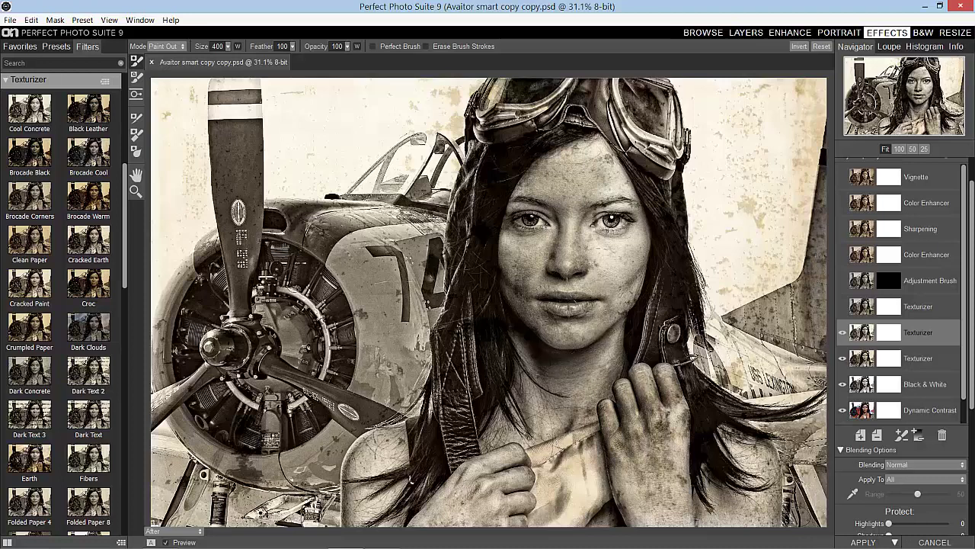
- Mask the rust off her face, forehead and hands, shrinking the brush to 150
mouse_move(611, 183)
left_mouse_down()
mouse_move(644, 259)
mouse_move(624, 301)
mouse_move(618, 379)
left_mouse_up()
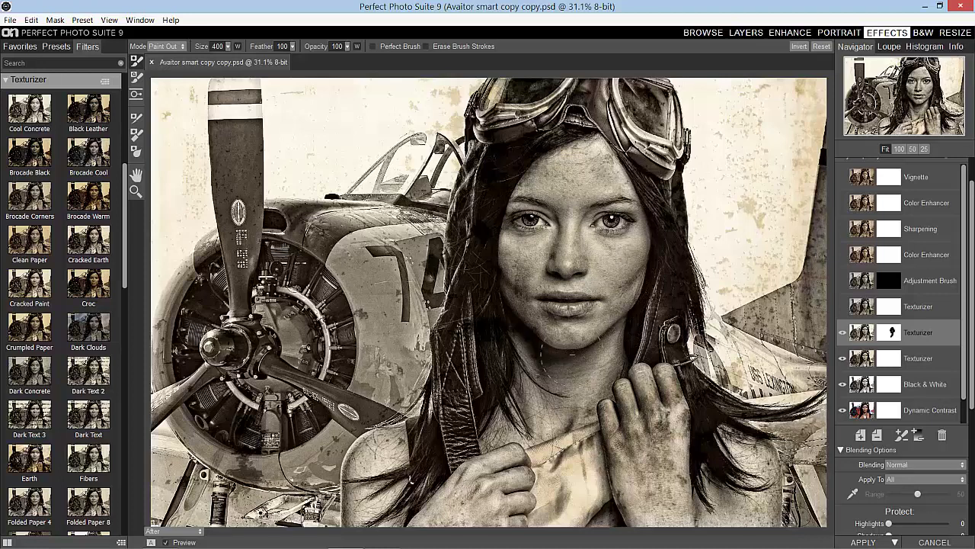
mouse_move(553, 326)
left_mouse_down()
mouse_move(505, 284)
mouse_move(509, 200)
mouse_move(540, 163)
left_mouse_up()
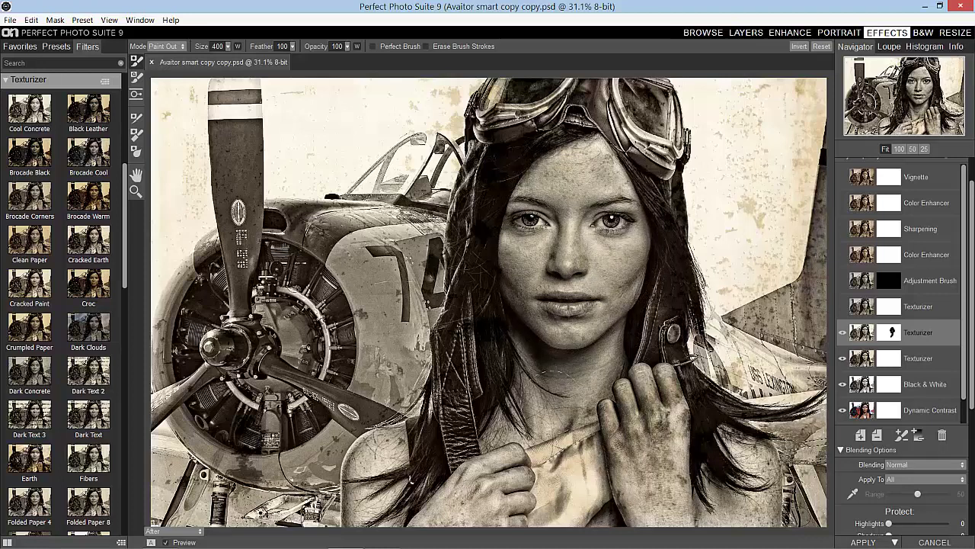
mouse_move(633, 381)
left_mouse_down()
mouse_move(648, 415)
mouse_move(633, 457)
mouse_move(625, 411)
mouse_move(668, 404)
mouse_move(666, 392)
mouse_move(677, 492)
mouse_move(688, 491)
mouse_move(623, 506)
mouse_move(618, 398)
mouse_move(625, 387)
mouse_move(678, 396)
mouse_move(671, 517)
left_mouse_up()
key("bracketleft")
key("bracketleft")
key("bracketleft")
key("bracketleft")
key("bracketleft")
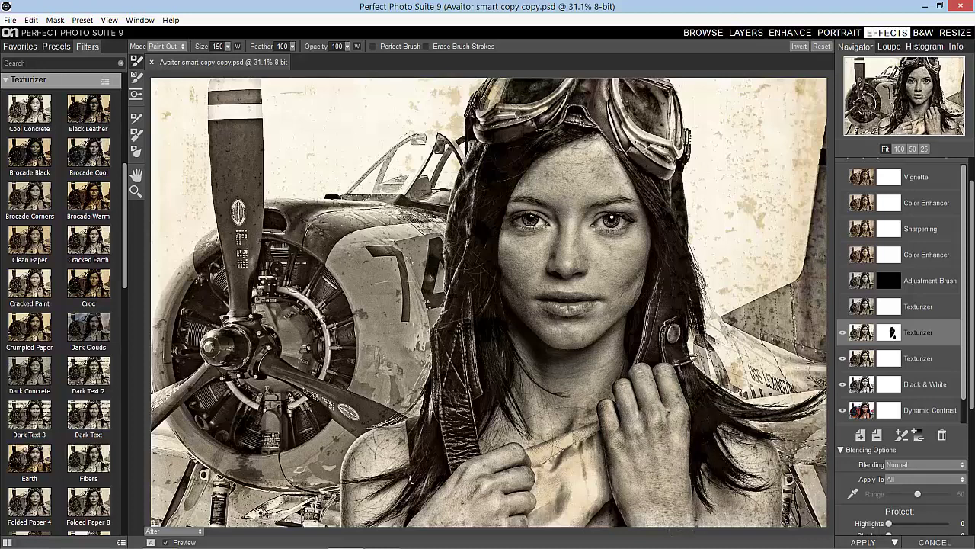
mouse_move(489, 477)
left_mouse_down()
mouse_move(466, 504)
mouse_move(433, 519)
mouse_move(512, 475)
mouse_move(495, 503)
mouse_move(527, 491)
mouse_move(518, 454)
mouse_move(470, 518)
mouse_move(423, 514)
mouse_move(387, 451)
mouse_move(356, 476)
mouse_move(364, 497)
mouse_move(404, 475)
mouse_move(392, 520)
left_mouse_up()
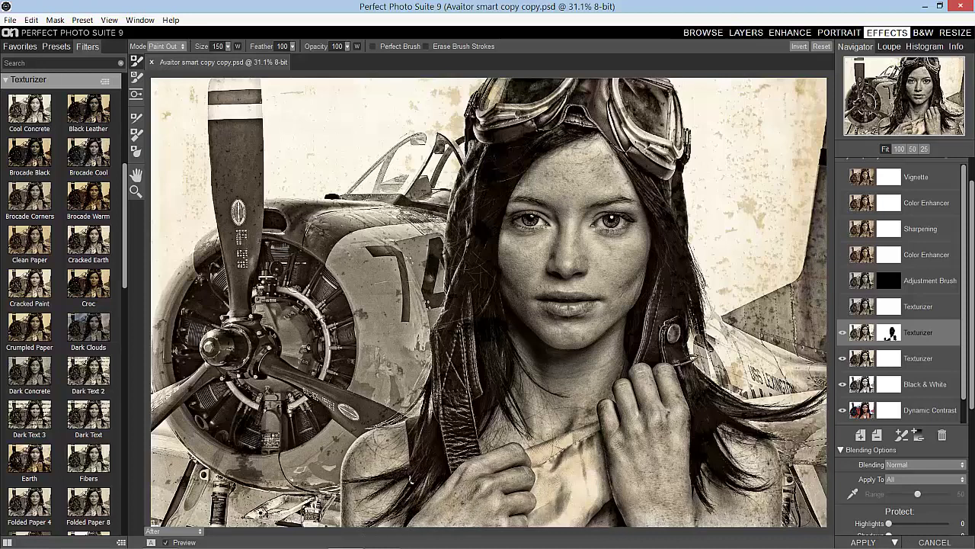
mouse_move(730, 431)
left_mouse_down()
mouse_move(713, 511)
mouse_move(713, 480)
mouse_move(746, 495)
mouse_move(755, 449)
mouse_move(770, 458)
mouse_move(760, 521)
mouse_move(736, 517)
mouse_move(724, 530)
left_mouse_up()
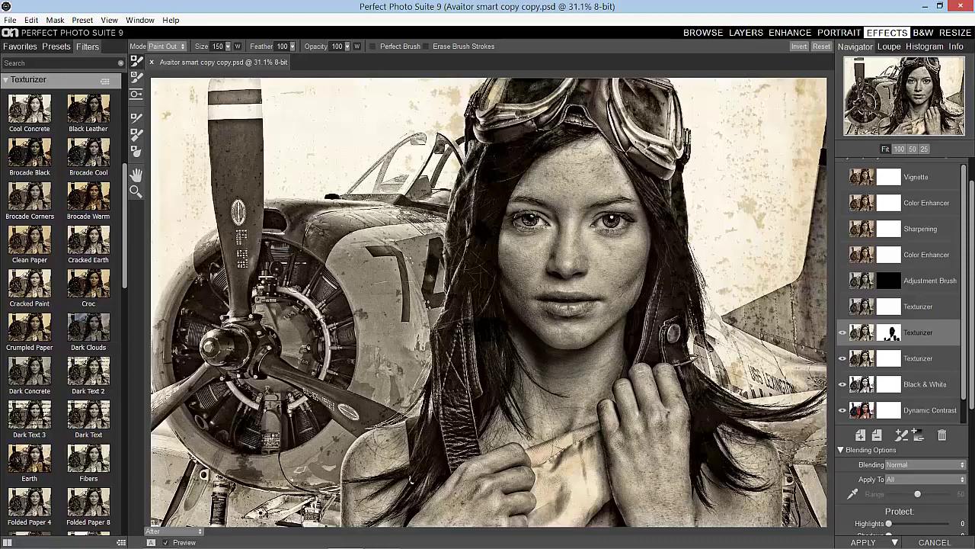
mouse_move(531, 167)
left_mouse_down()
mouse_move(593, 149)
mouse_move(622, 179)
left_mouse_up()
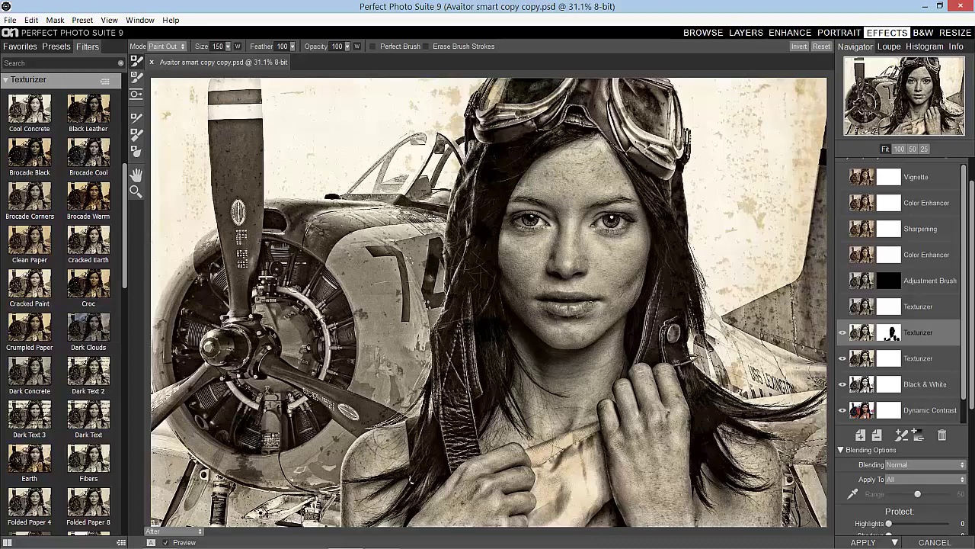
- Enable the top Texturizer layer with Cool Concrete, Darker mode at opacity 80
left_click(921, 306)
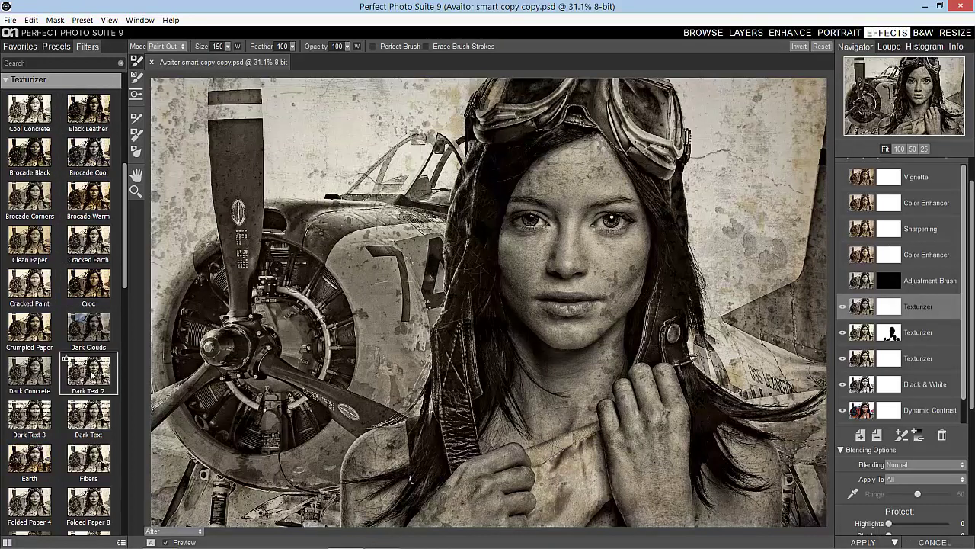
scroll(972, 518, "down", 5)
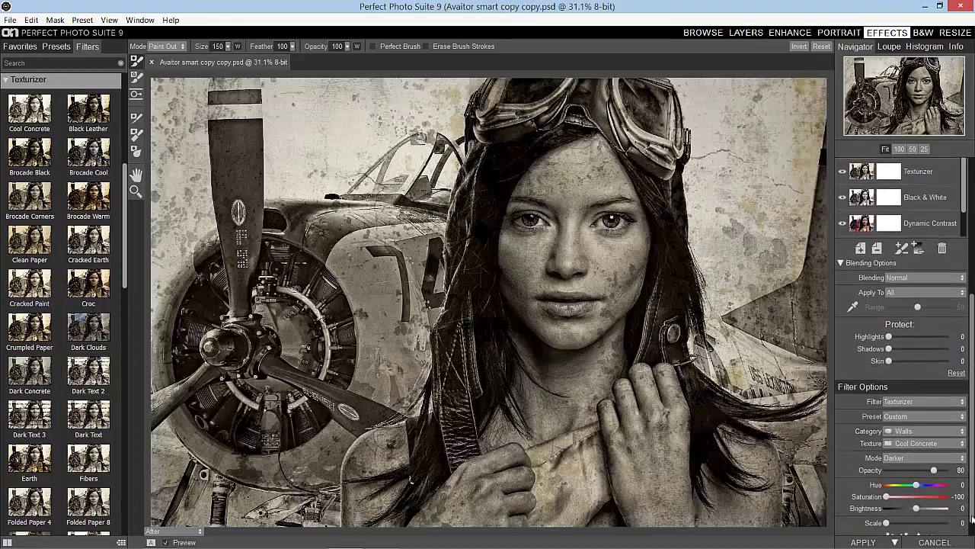
scroll(972, 518, "down", 1)
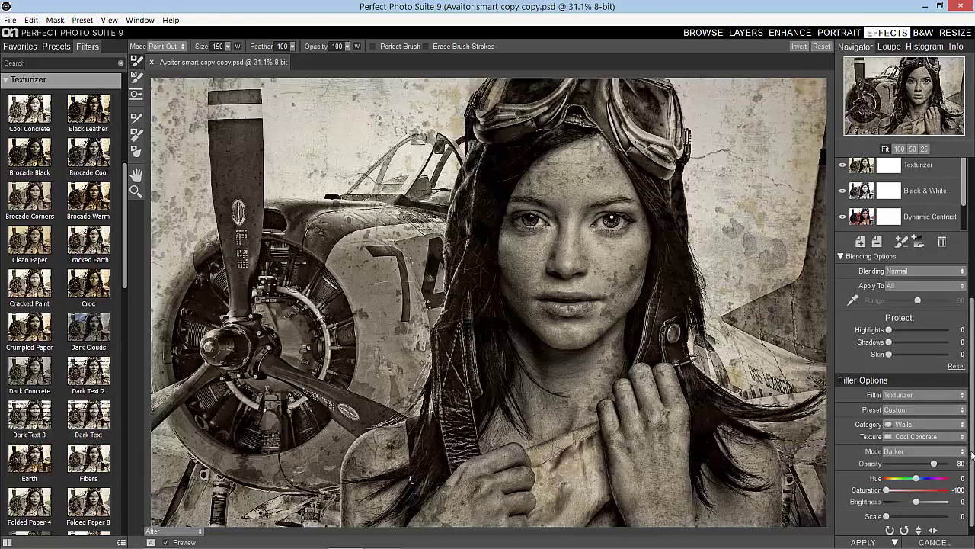
scroll(972, 455, "up", 5)
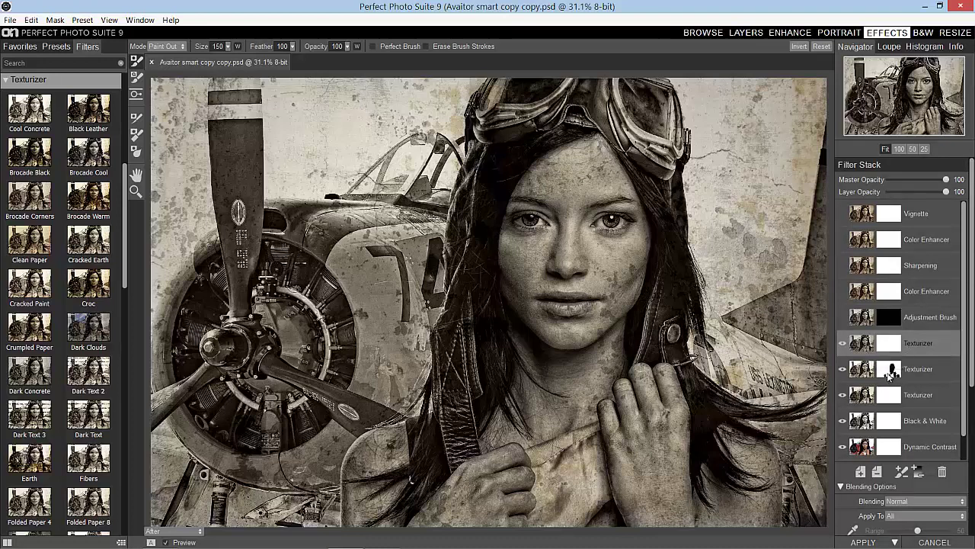
- Copy the rust layer's figure mask onto the Cool Concrete Texturizer and enable the Adjustment Brush layer
left_click_drag(891, 372, 892, 336)
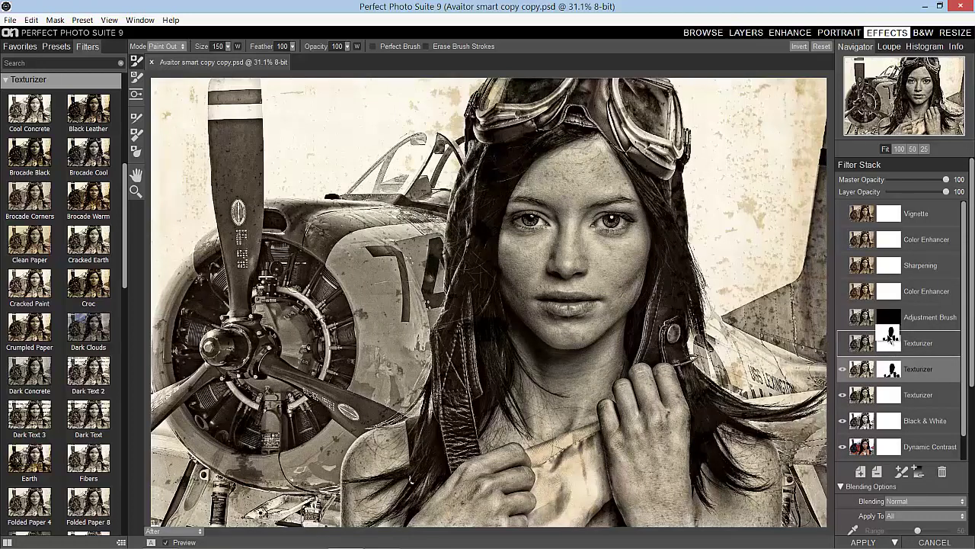
left_click_drag(891, 335, 891, 337)
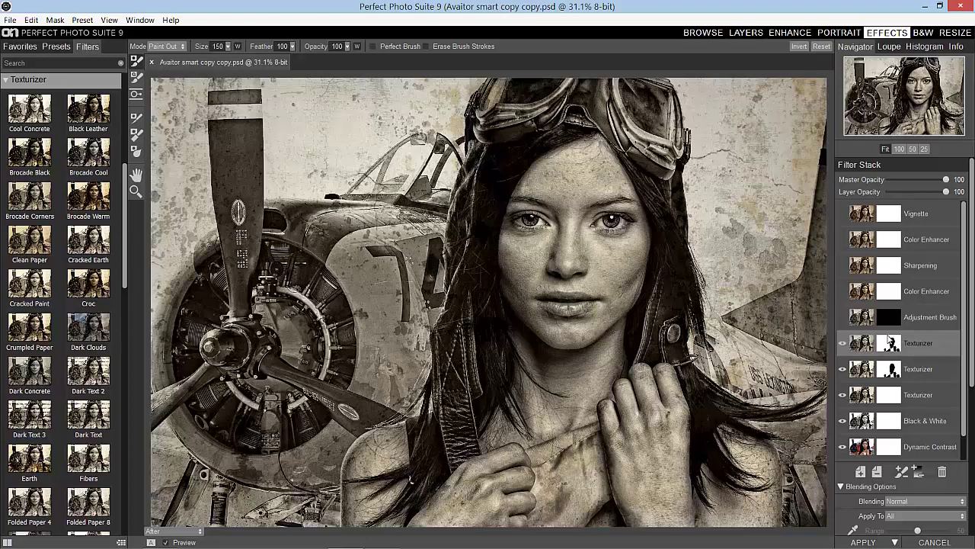
left_click(918, 312)
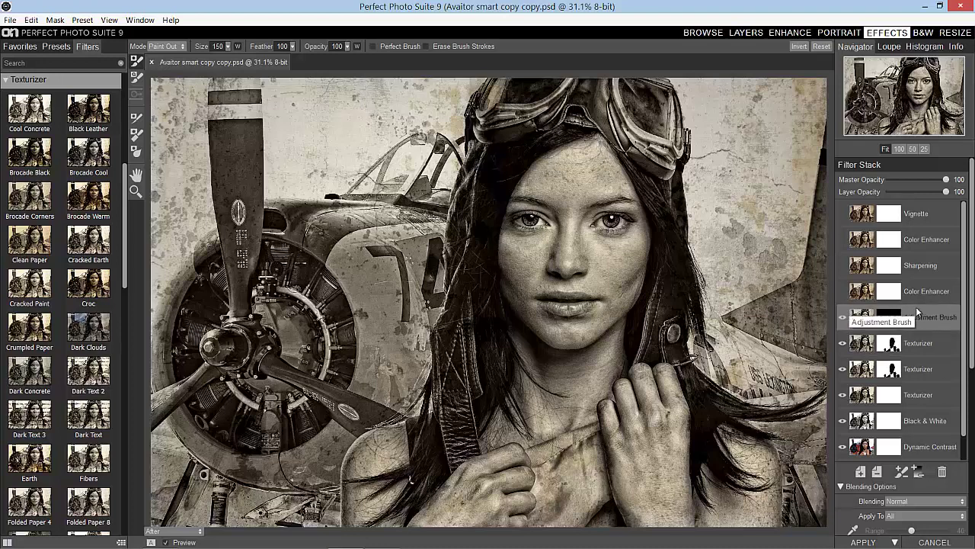
- Choose the Lighten Adjustment Brush preset with brush strength 20 and a larger brush size
left_click(6, 82)
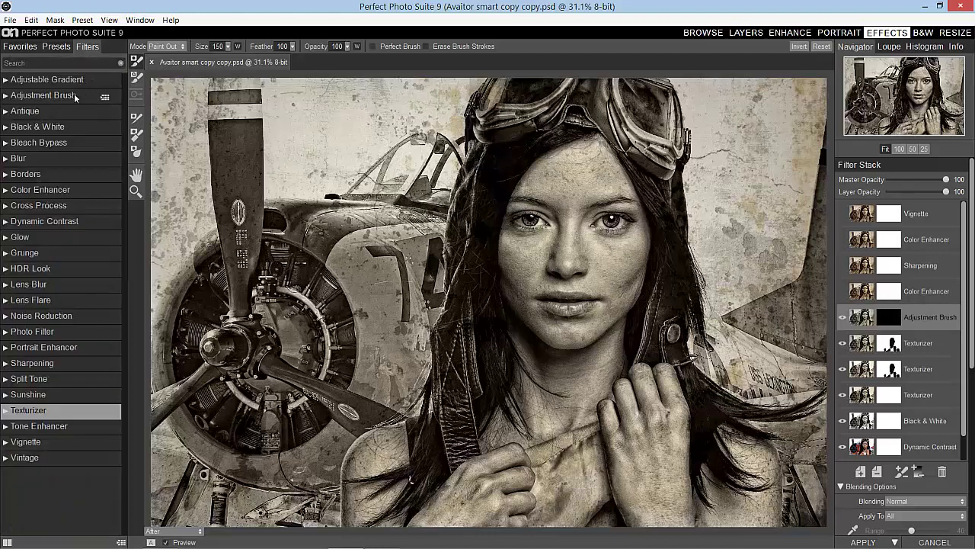
left_click(9, 95)
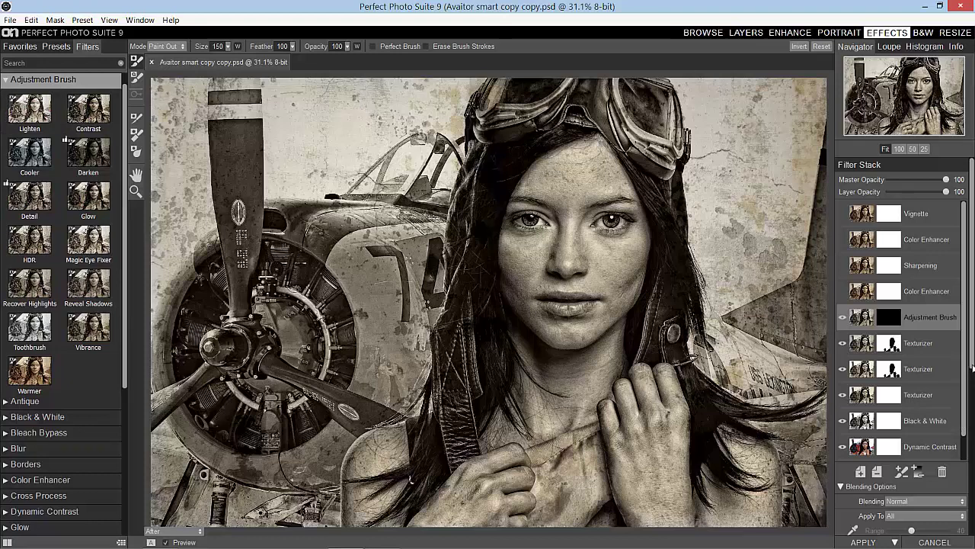
left_click_drag(971, 365, 848, 415)
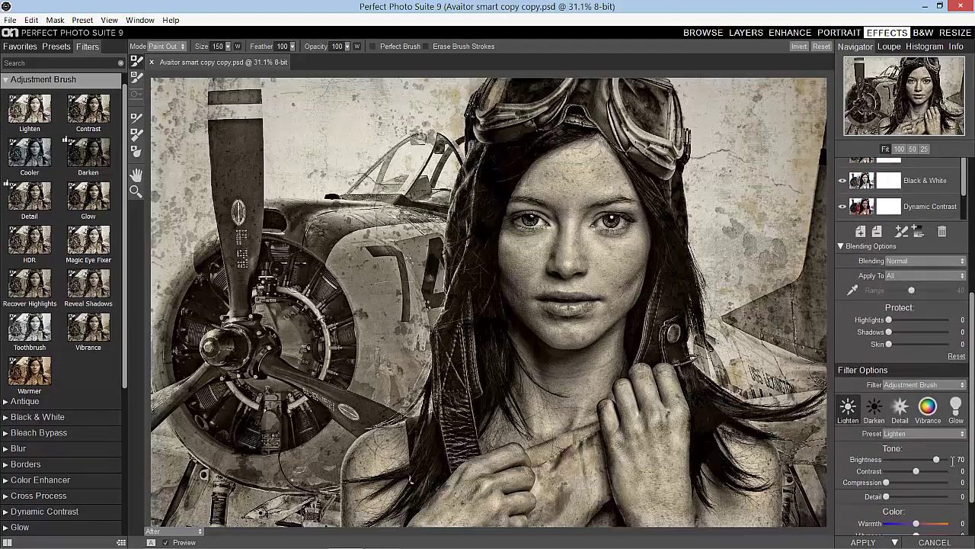
left_click(848, 413)
left_click_drag(344, 52, 303, 57)
key("bracketright")
key("bracketright")
key("bracketright")
key("bracketright")
- Paint the lightening over her face, right hand, chin, neck and upper chest
mouse_move(548, 190)
left_mouse_down()
mouse_move(549, 282)
mouse_move(609, 213)
mouse_move(607, 287)
mouse_move(561, 358)
mouse_move(533, 435)
mouse_move(467, 509)
mouse_move(495, 495)
left_mouse_up()
mouse_move(598, 432)
left_mouse_down()
mouse_move(637, 434)
mouse_move(657, 525)
left_mouse_up()
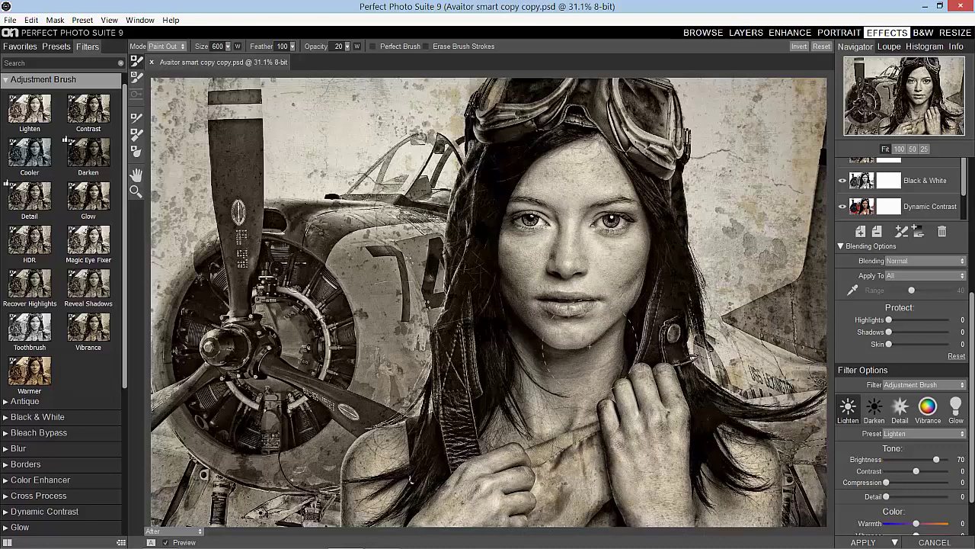
mouse_move(644, 346)
left_mouse_down()
mouse_move(549, 396)
mouse_move(530, 370)
mouse_move(514, 423)
mouse_move(545, 366)
left_mouse_up()
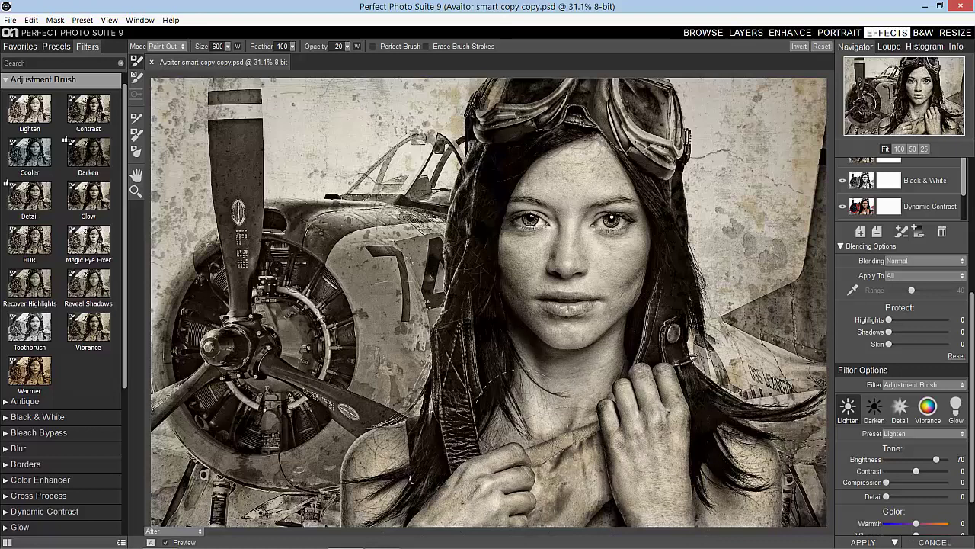
- Switch the brush mode to Paint In and lower brush opacity from 20 to 9
left_click(180, 47)
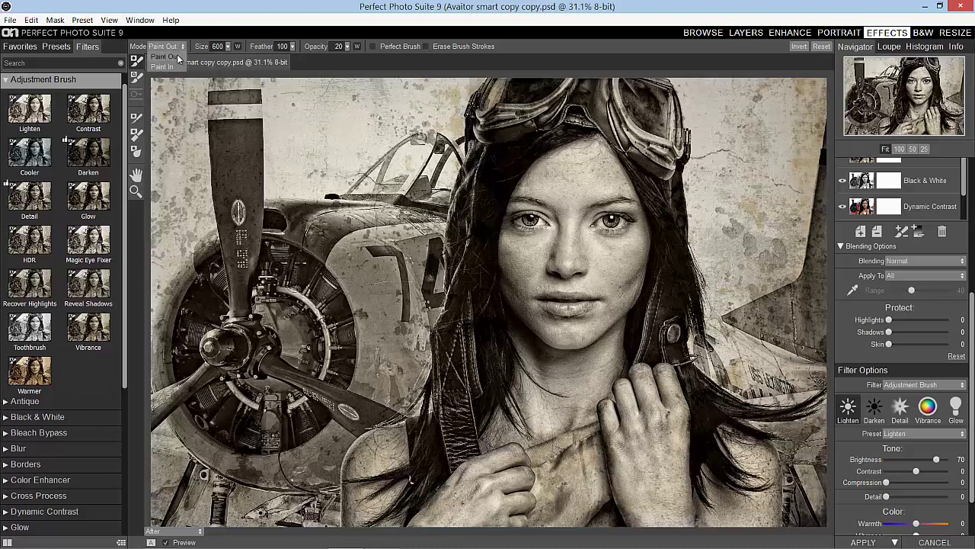
left_click(172, 66)
left_click(348, 47)
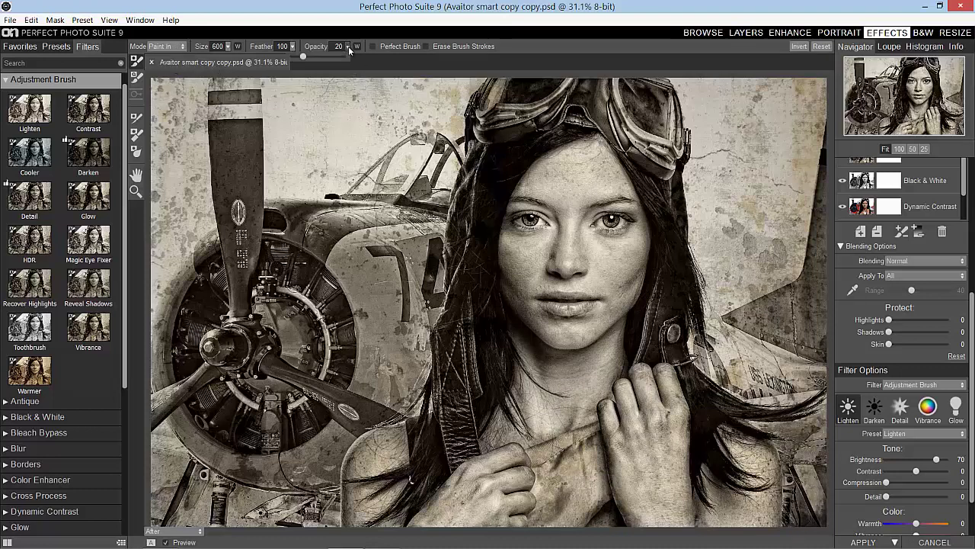
left_click_drag(303, 58, 299, 58)
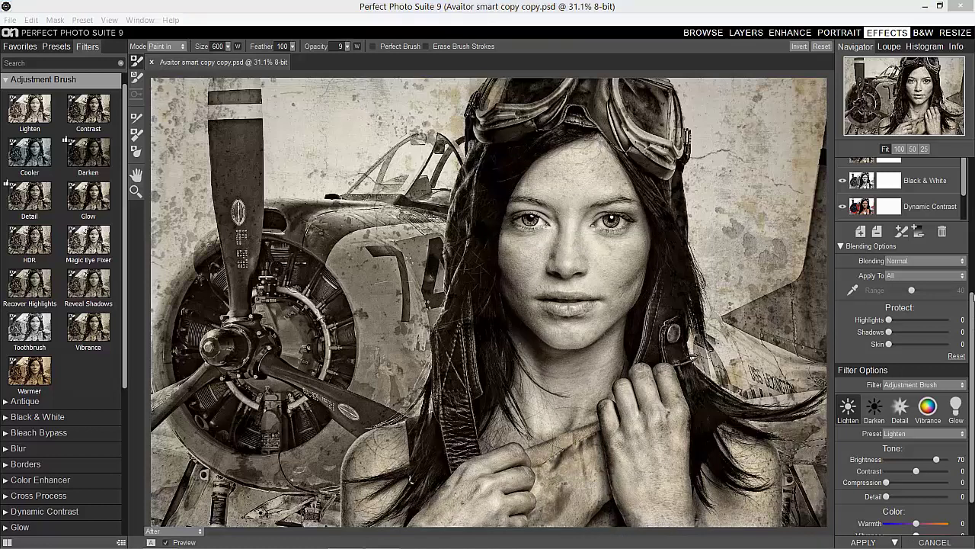
scroll(866, 200, "up", 3)
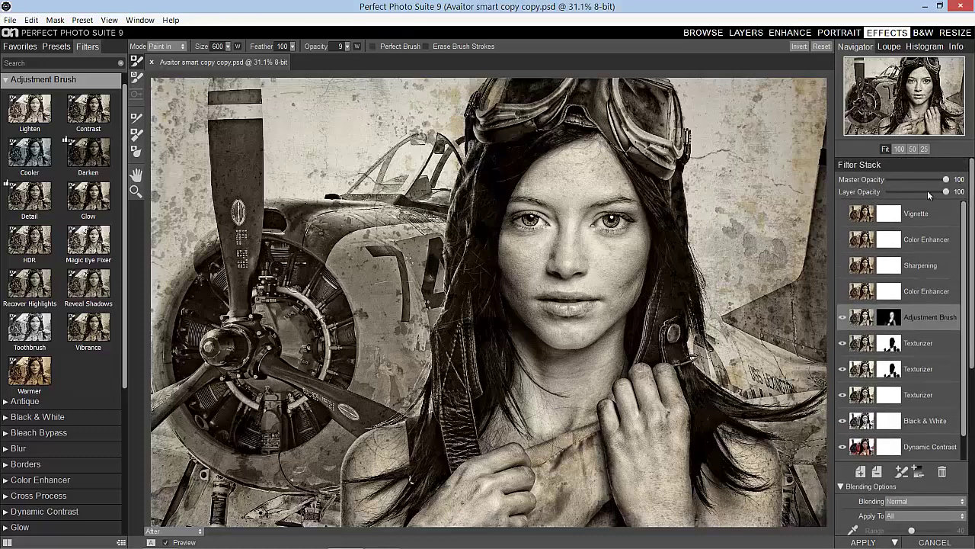
- Set the Adjustment Brush layer opacity in the Filter Stack to about 77
left_click_drag(945, 192, 929, 191)
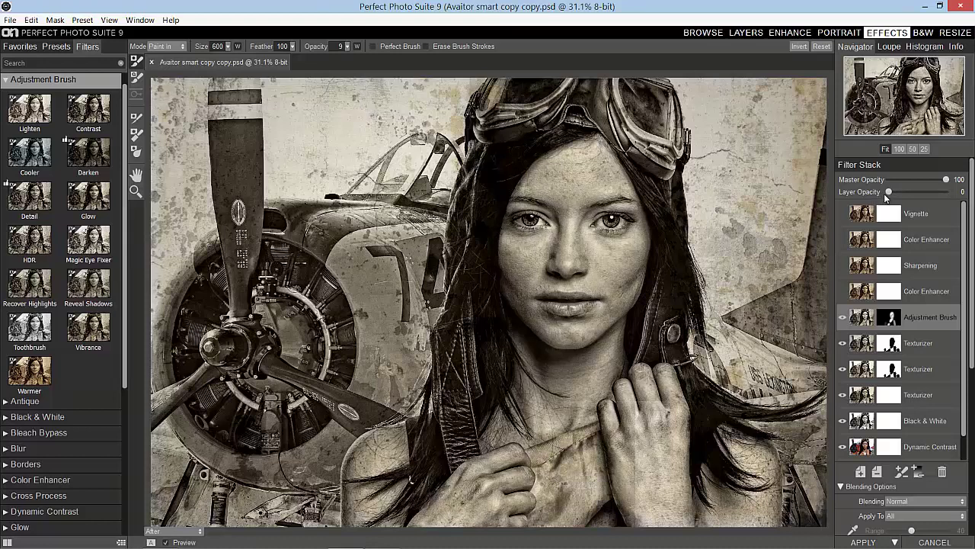
left_click_drag(889, 191, 912, 195)
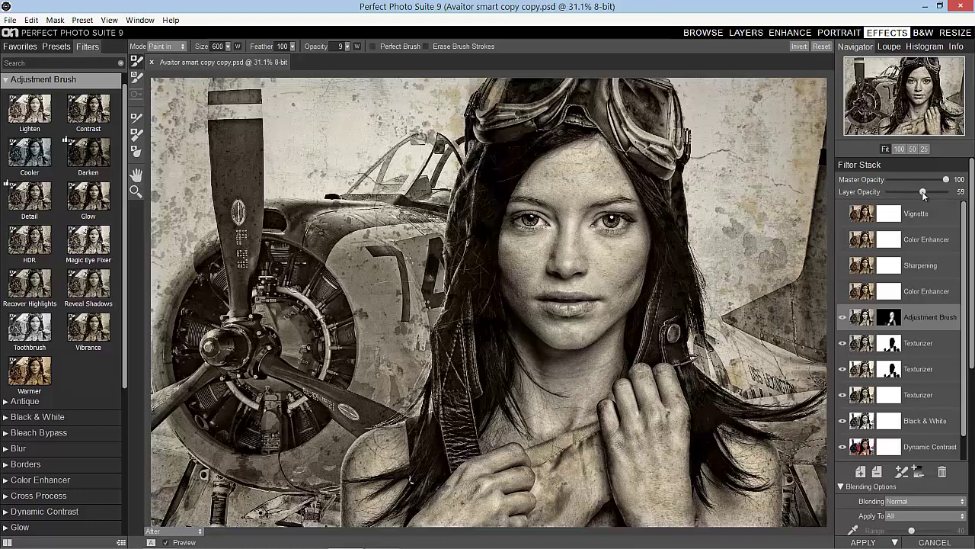
left_click_drag(922, 191, 931, 192)
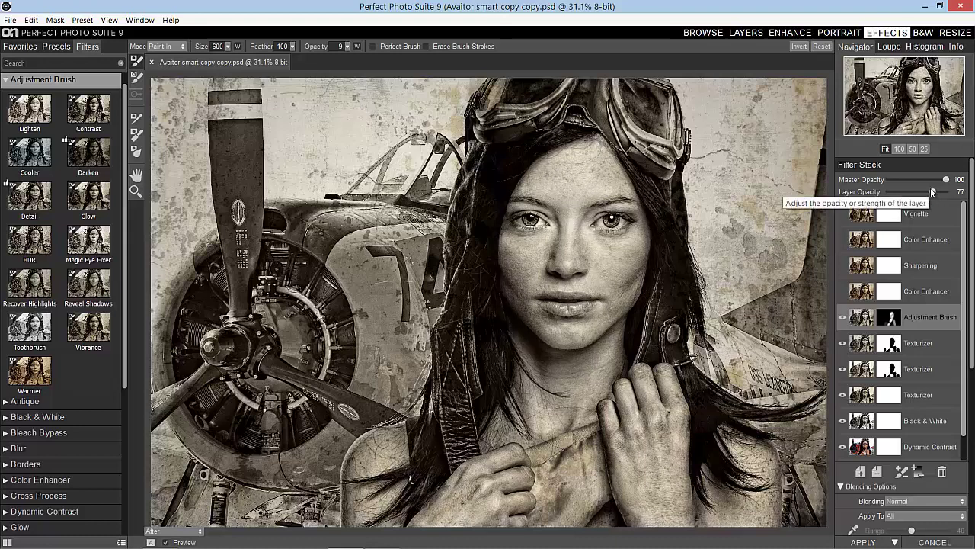
- Enable the lower Color Enhancer layer and review its Warmer preset at Temperature 30
left_click(925, 291)
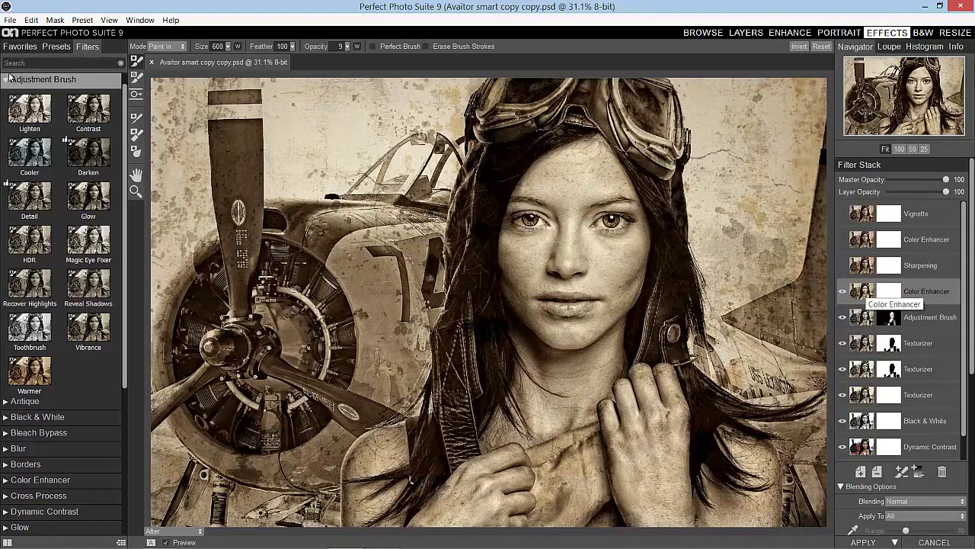
left_click(46, 79)
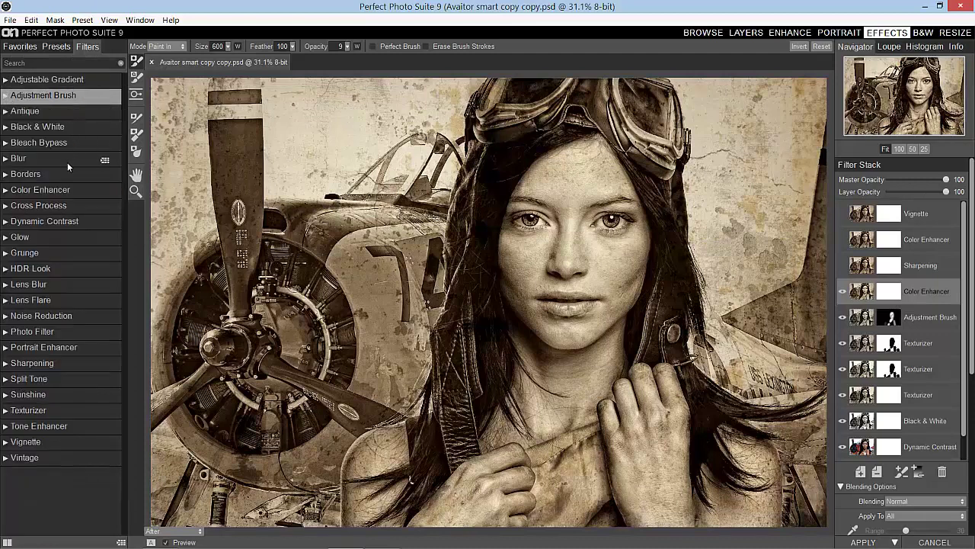
left_click(6, 192)
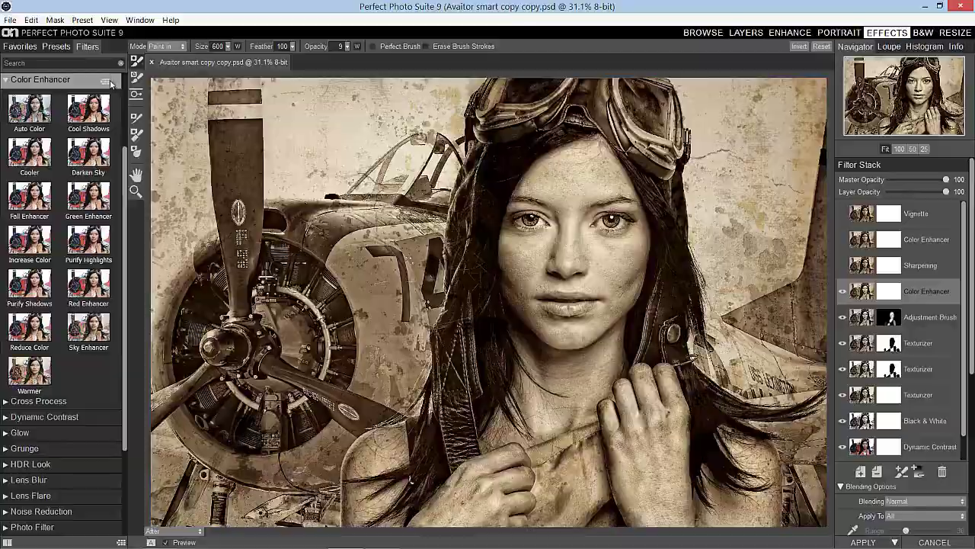
left_click(109, 81)
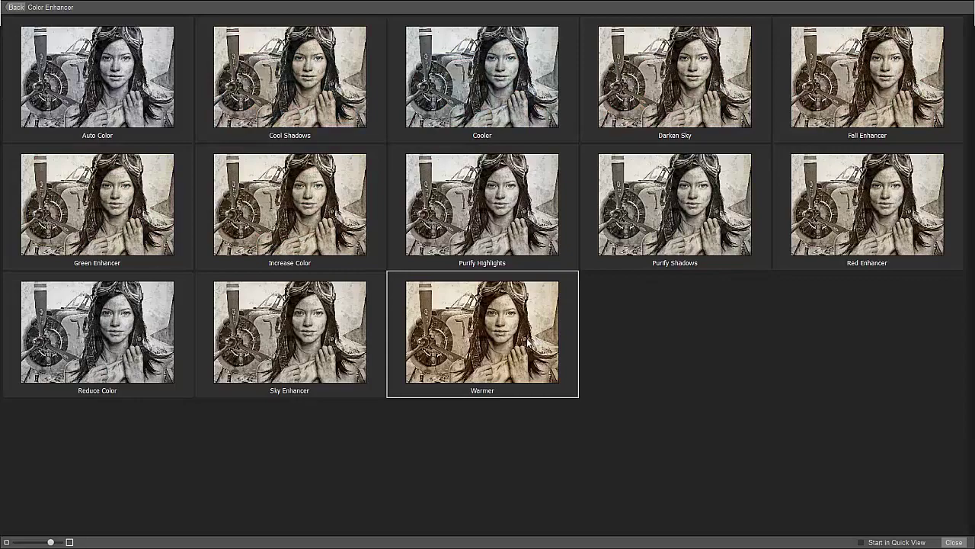
left_click(951, 542)
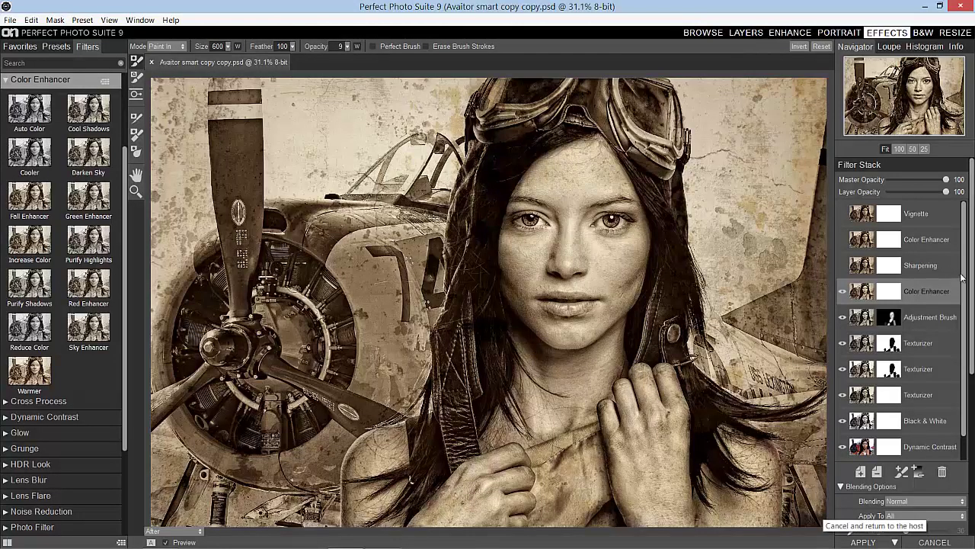
left_click(929, 540)
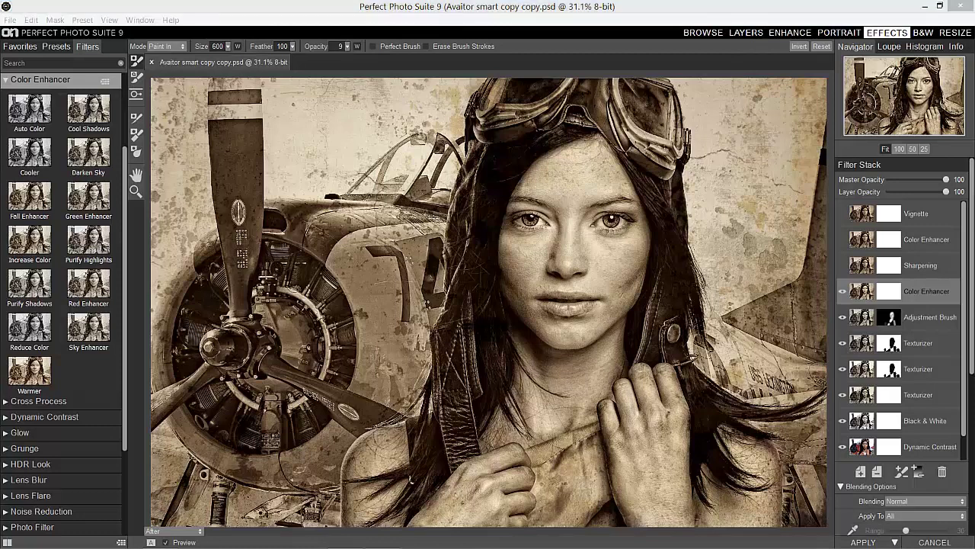
left_click_drag(972, 373, 971, 535)
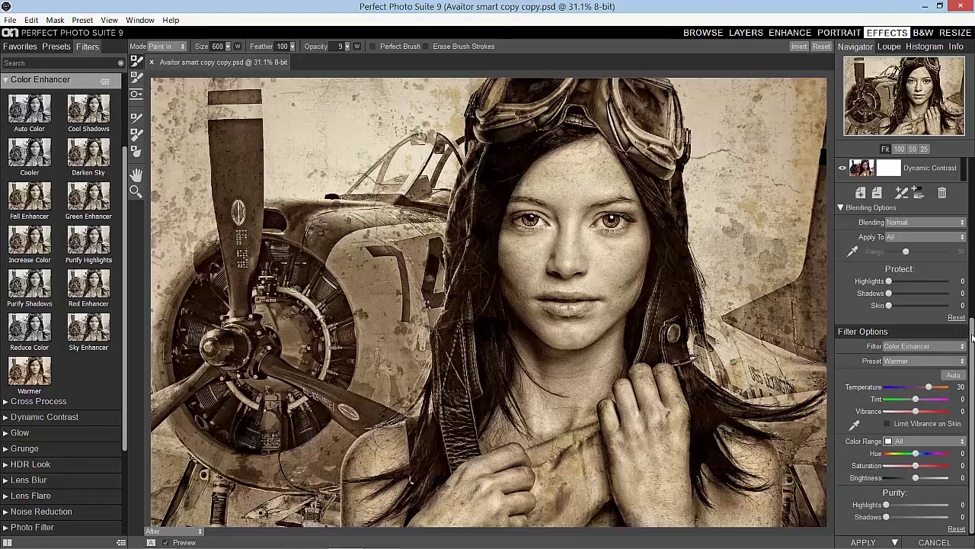
scroll(878, 465, "up", 1)
scroll(877, 465, "up", 7)
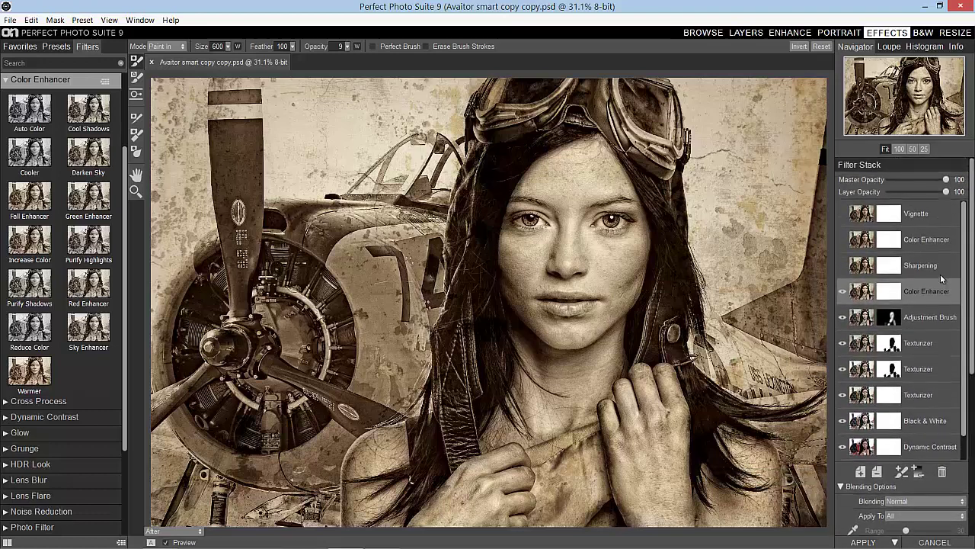
- Enable the Sharpening layer and preview its presets as large thumbnails
left_click(924, 266)
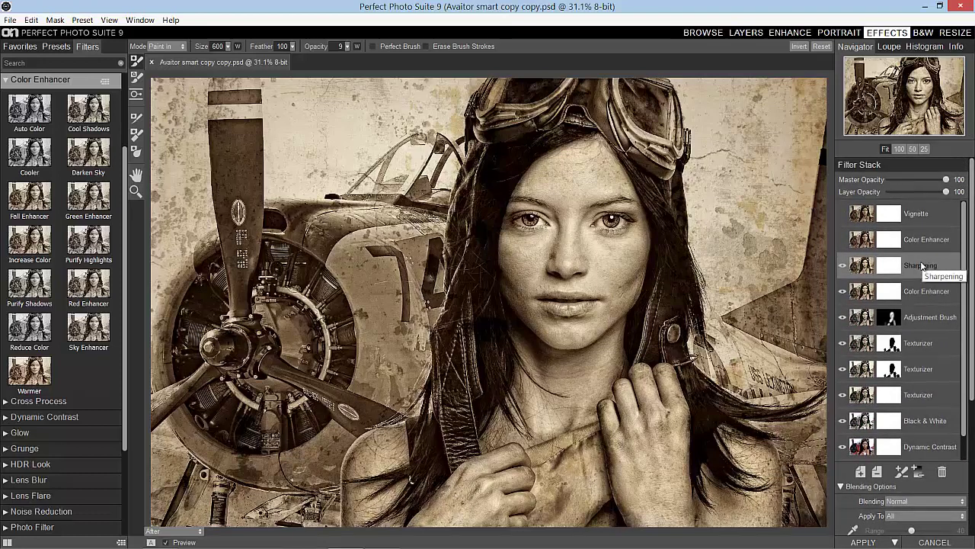
left_click(46, 78)
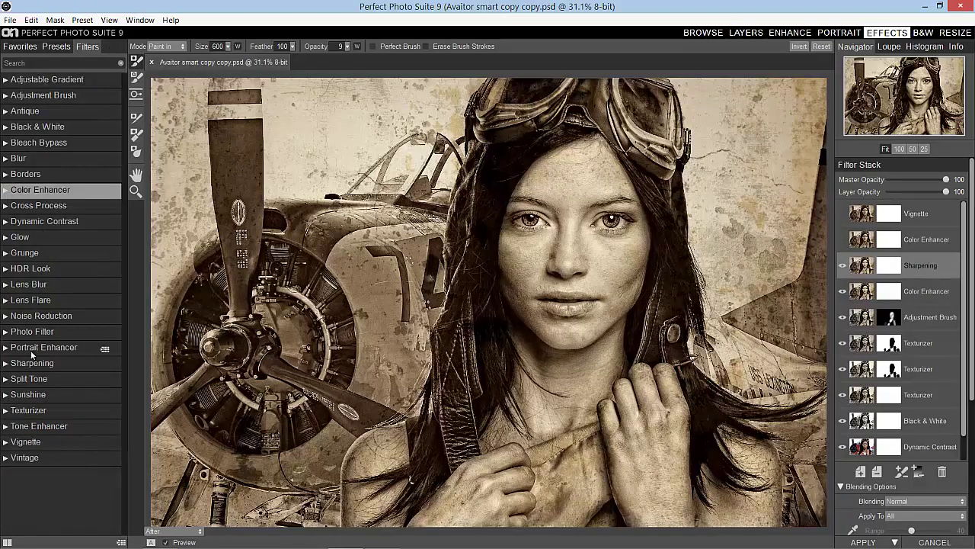
left_click(11, 363)
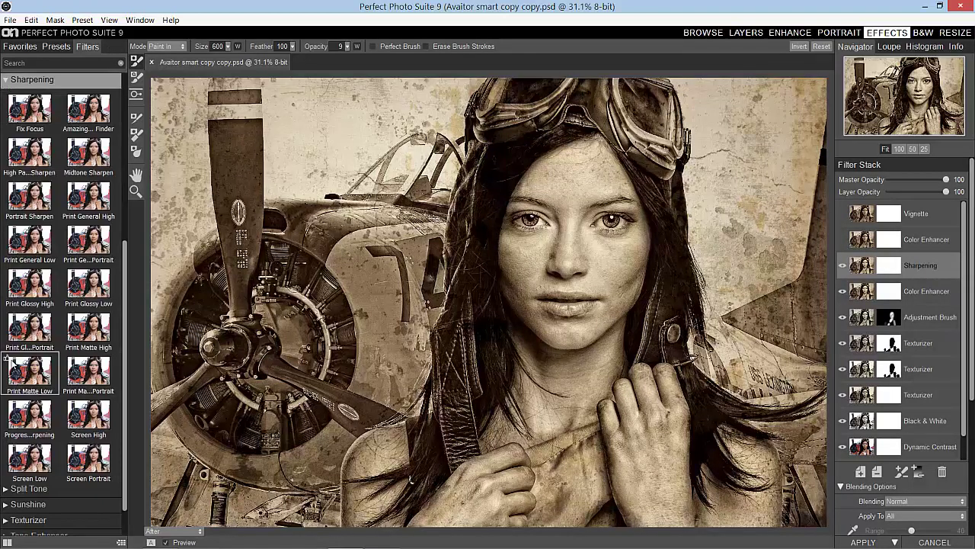
left_click(113, 81)
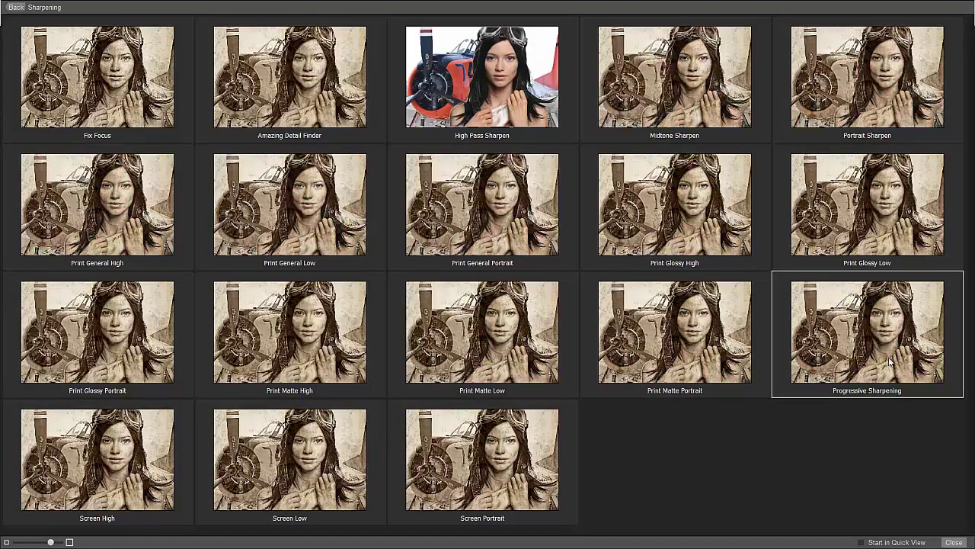
left_click(953, 542)
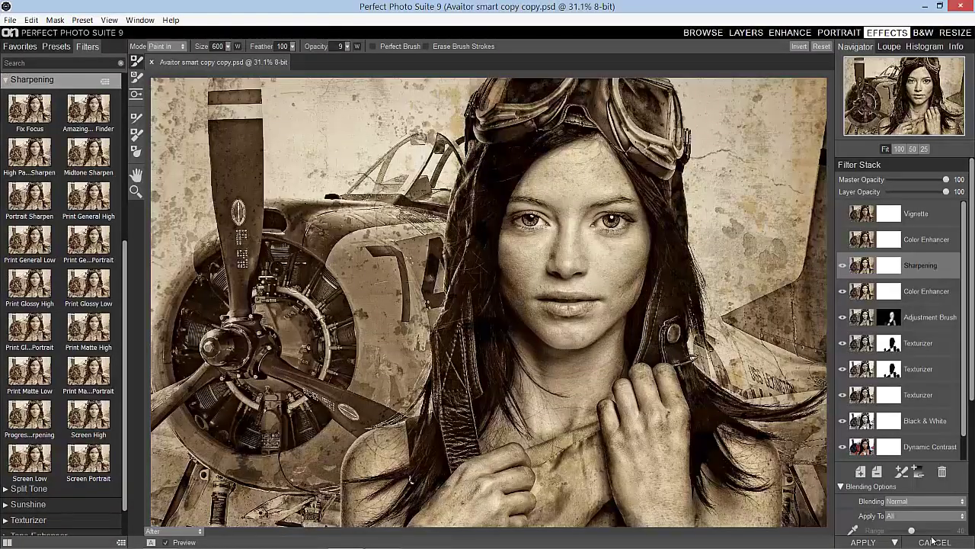
- Enable the upper Color Enhancer layer
left_click(924, 240)
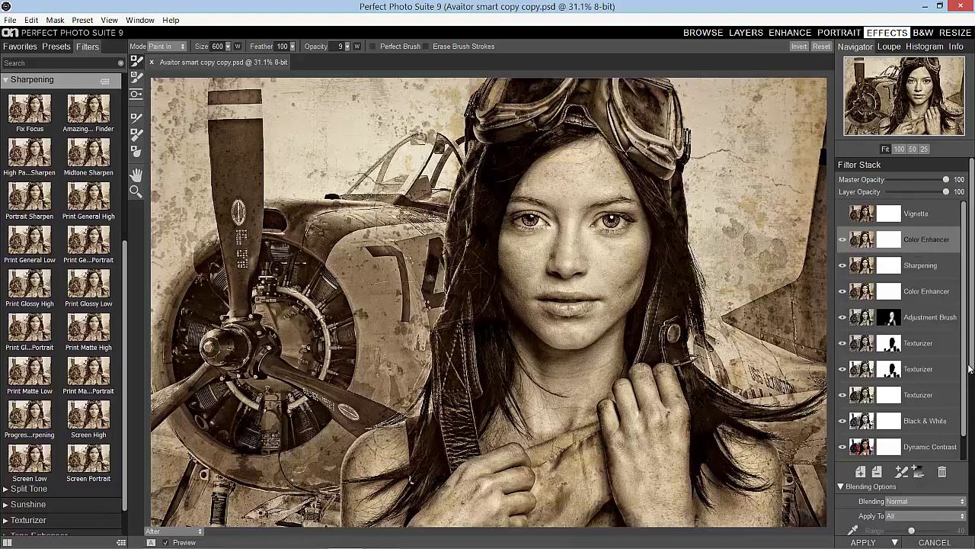
left_click_drag(972, 370, 971, 532)
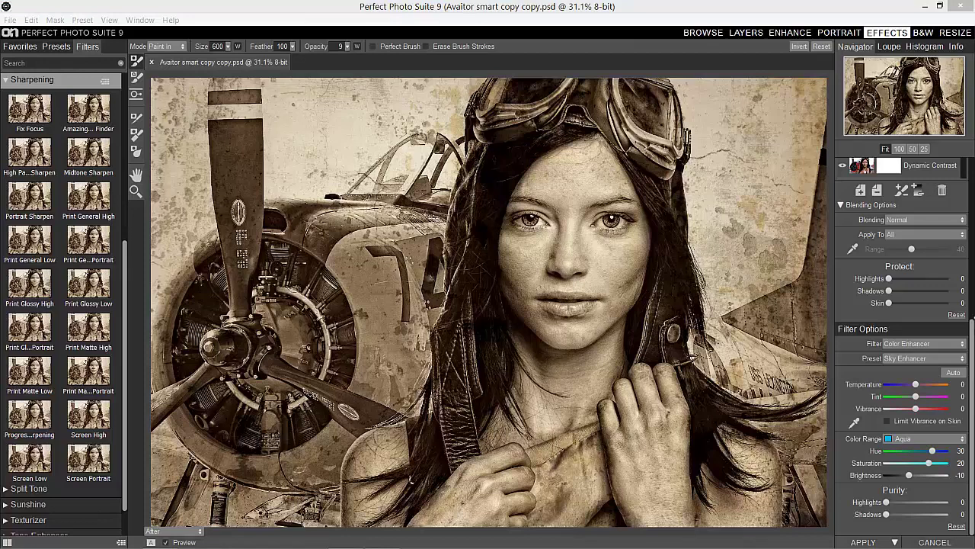
left_click(972, 340)
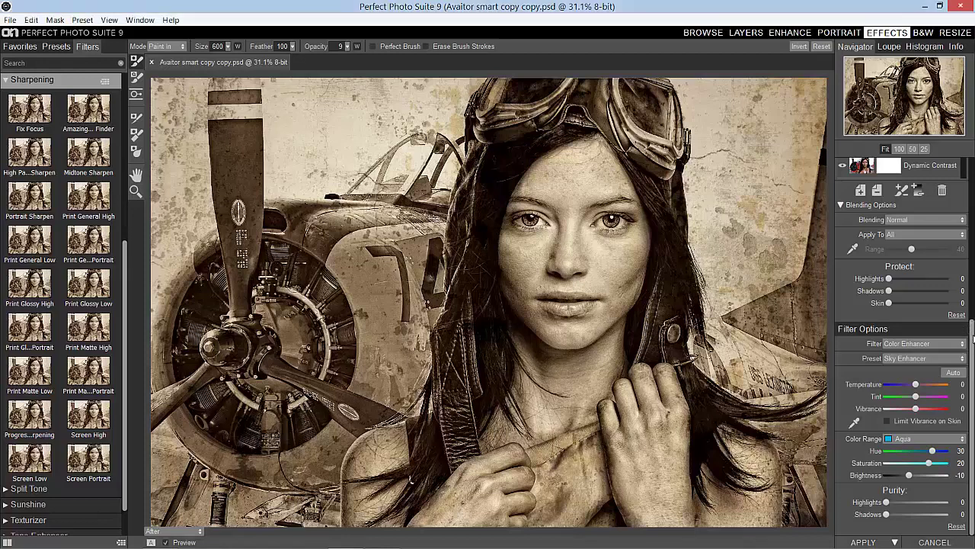
scroll(972, 340, "up", 7)
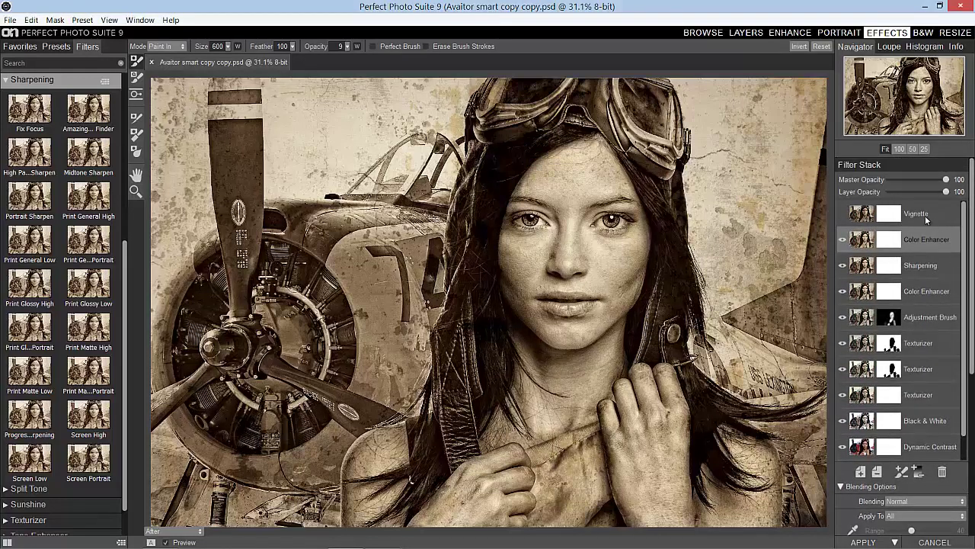
- Enable the Vignette layer to darken the edges and show its presets
left_click(925, 216)
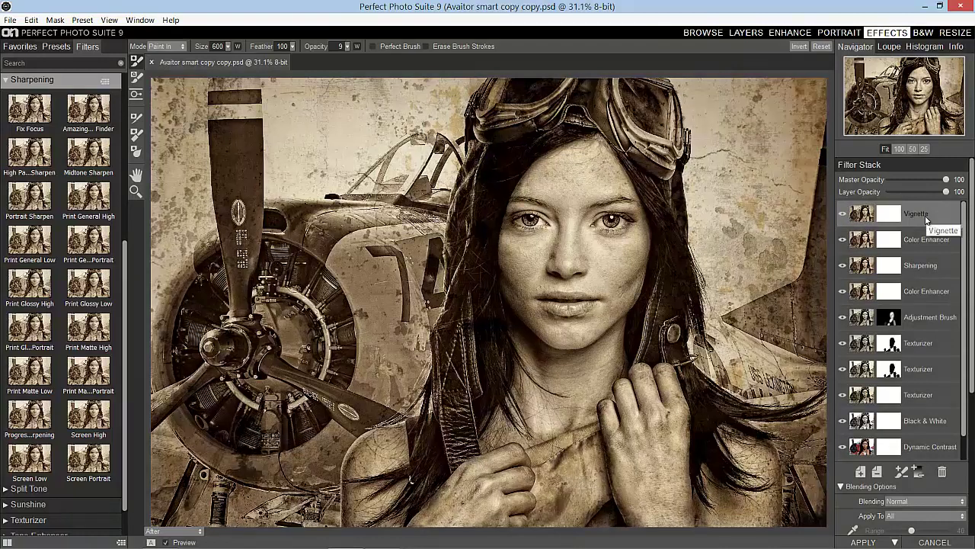
left_click(53, 79)
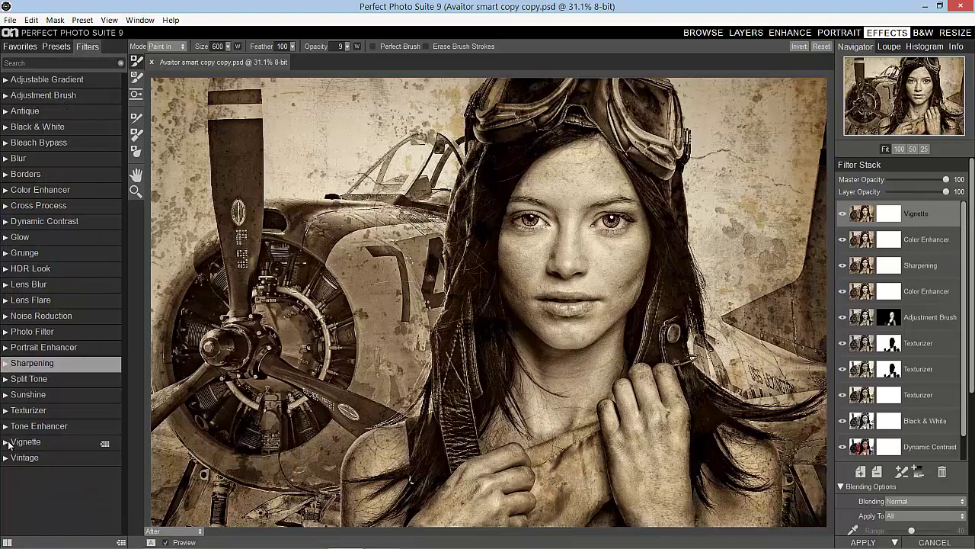
left_click(10, 442)
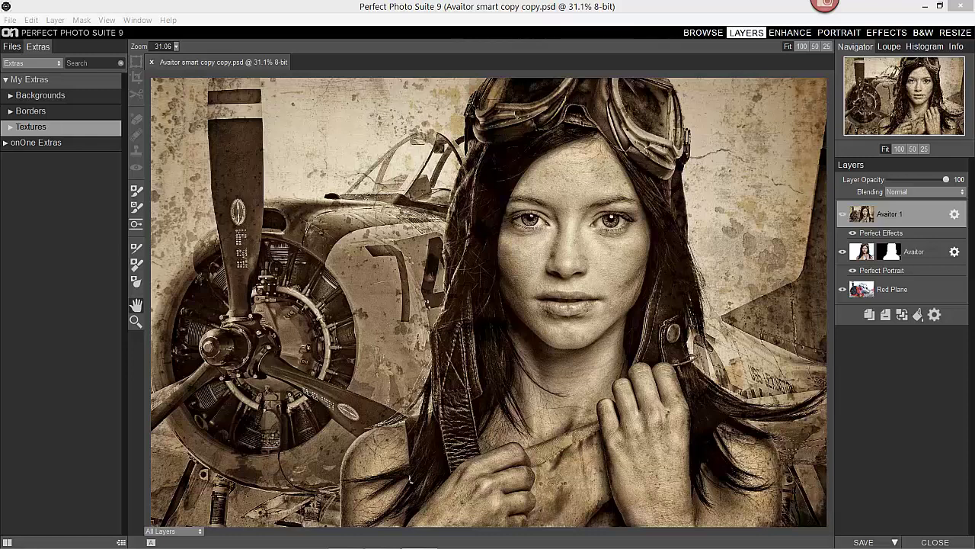
- Move the aviator composite into the Enhance module
left_click(925, 226)
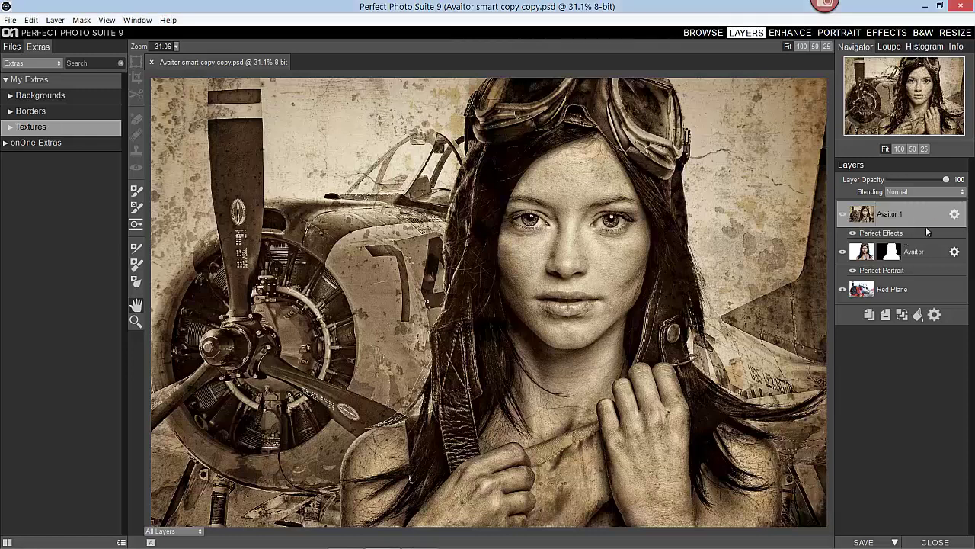
left_click(793, 32)
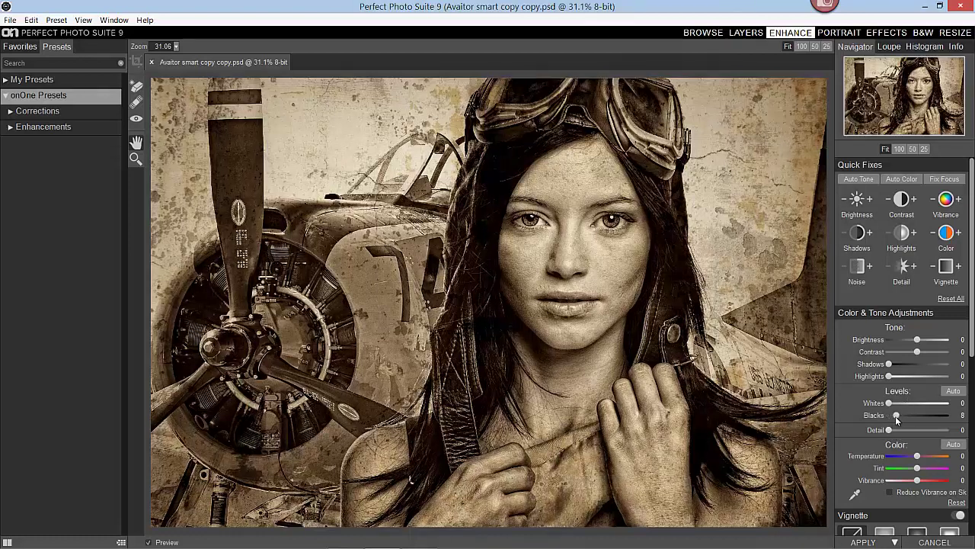
- Set Levels blacks to 7 and detail to 23, leaving Sharpen For at None
left_click(895, 416)
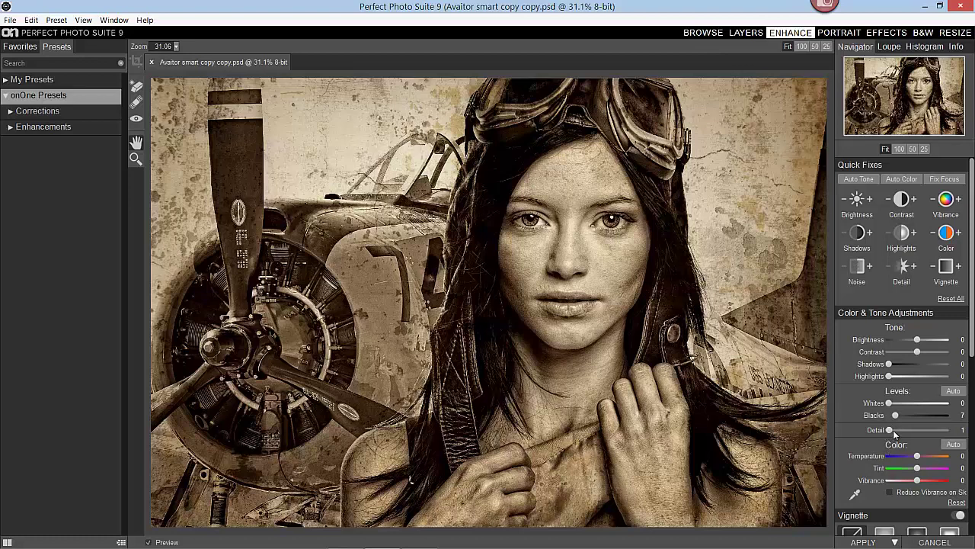
left_click_drag(893, 429, 902, 429)
scroll(962, 457, "down", 5)
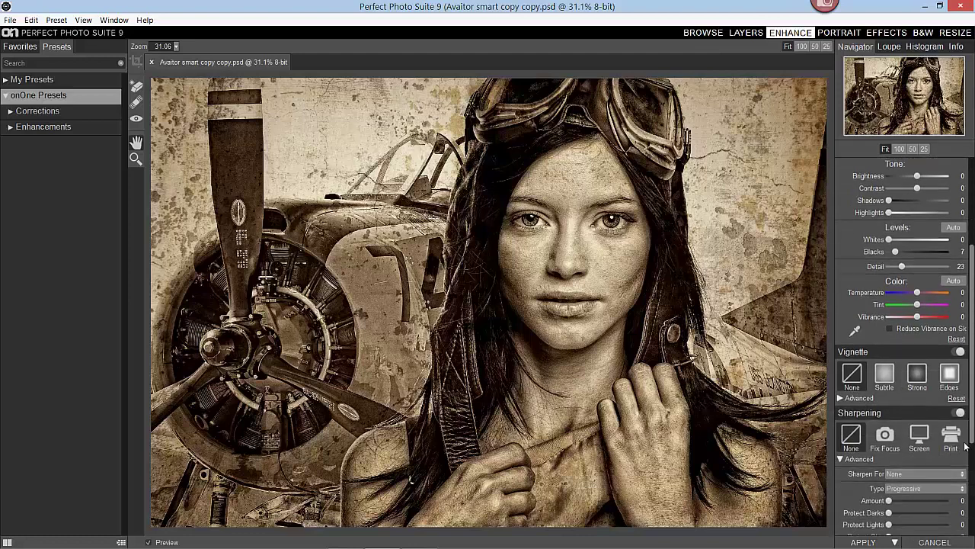
scroll(958, 497, "down", 1)
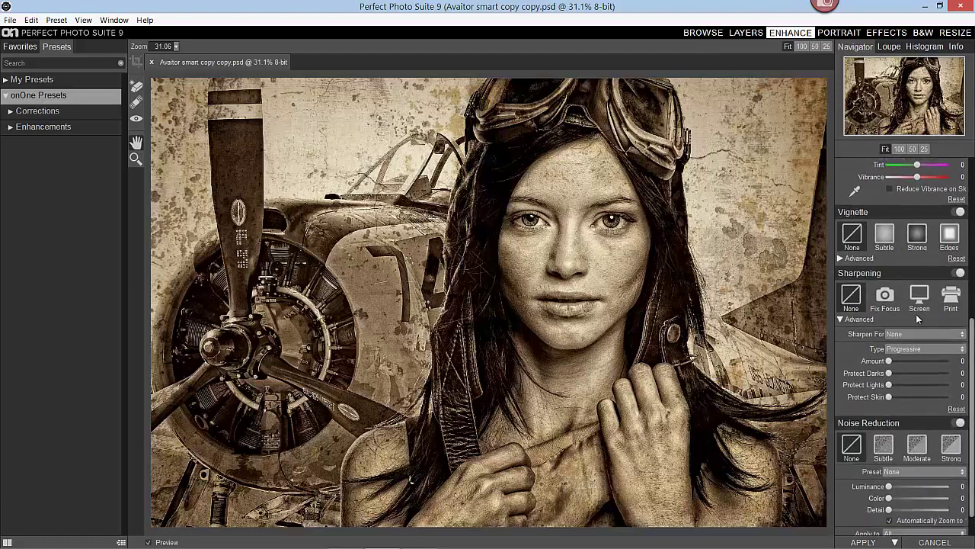
left_click(922, 333)
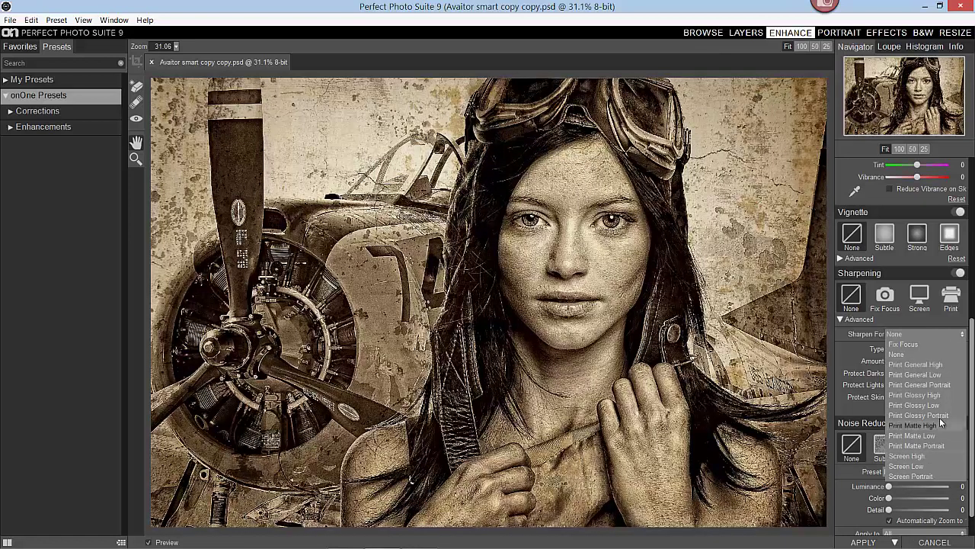
key("Escape")
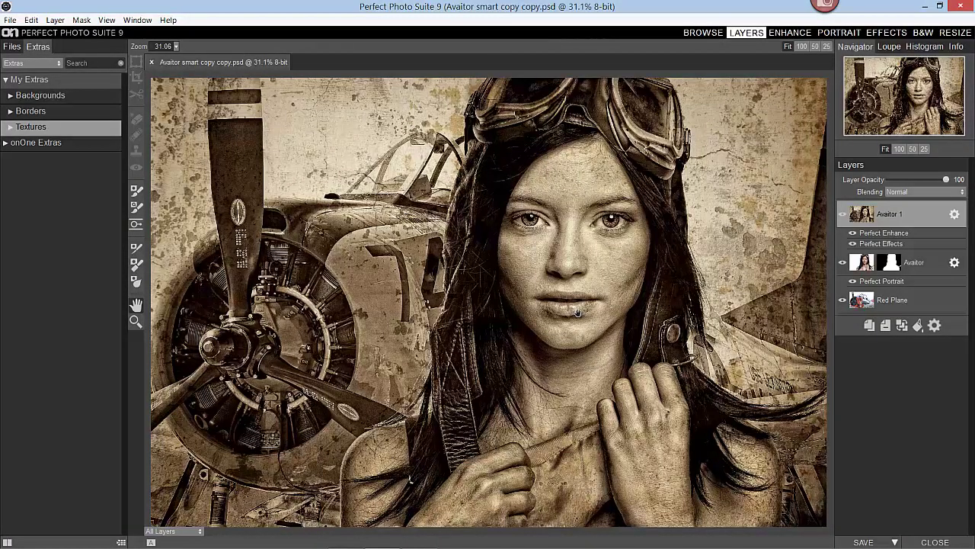
- Merge Avaitor 1 with Avaitor, remove Red Plane, and switch to the Resize module
right_click(935, 220)
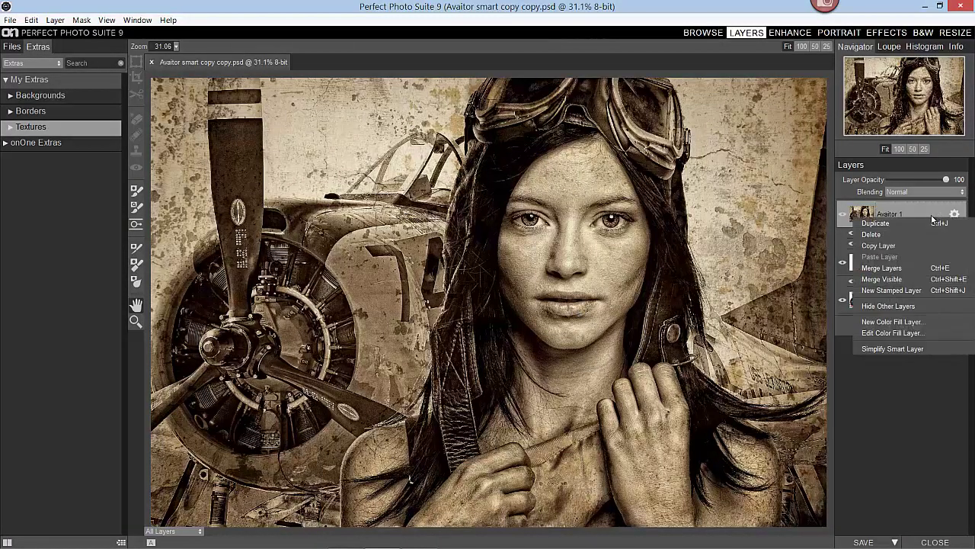
left_click(901, 269)
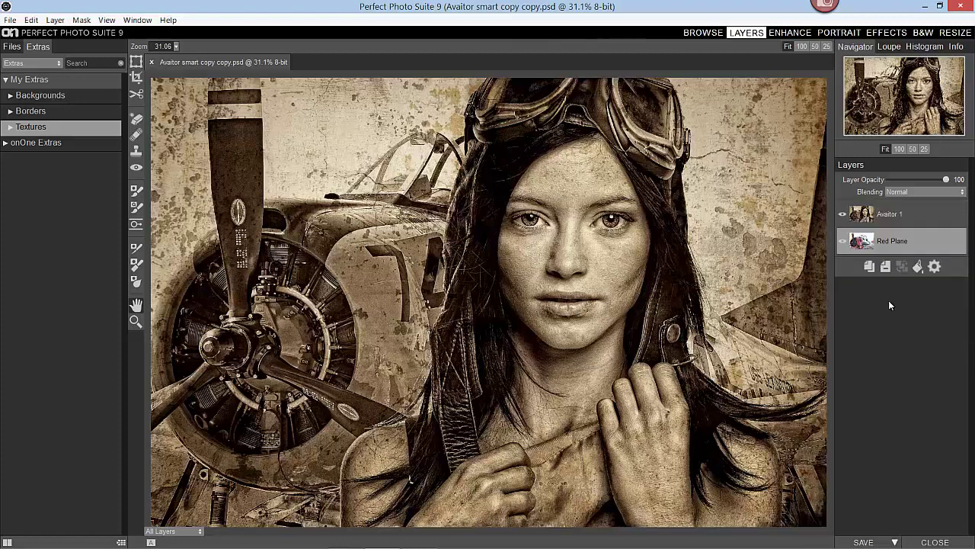
right_click(938, 236)
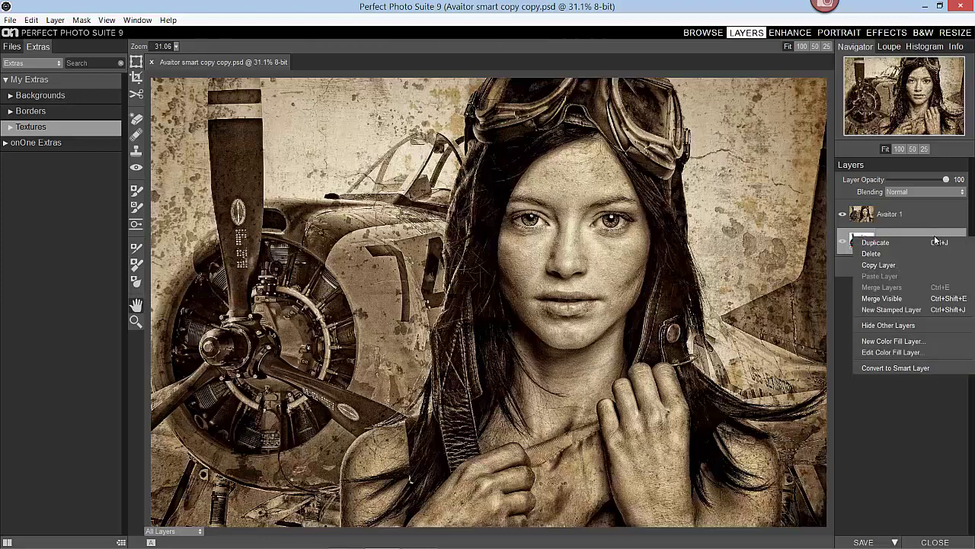
left_click(905, 263)
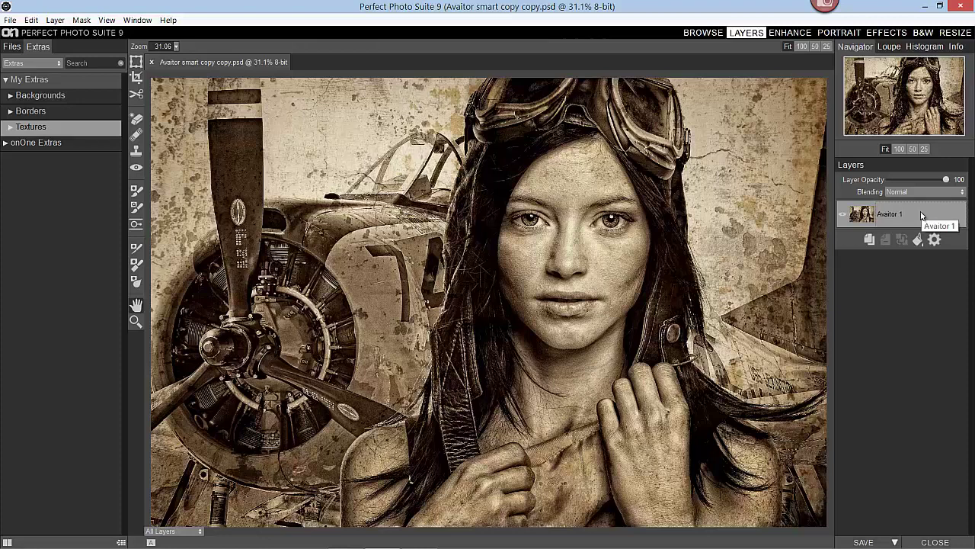
left_click(963, 34)
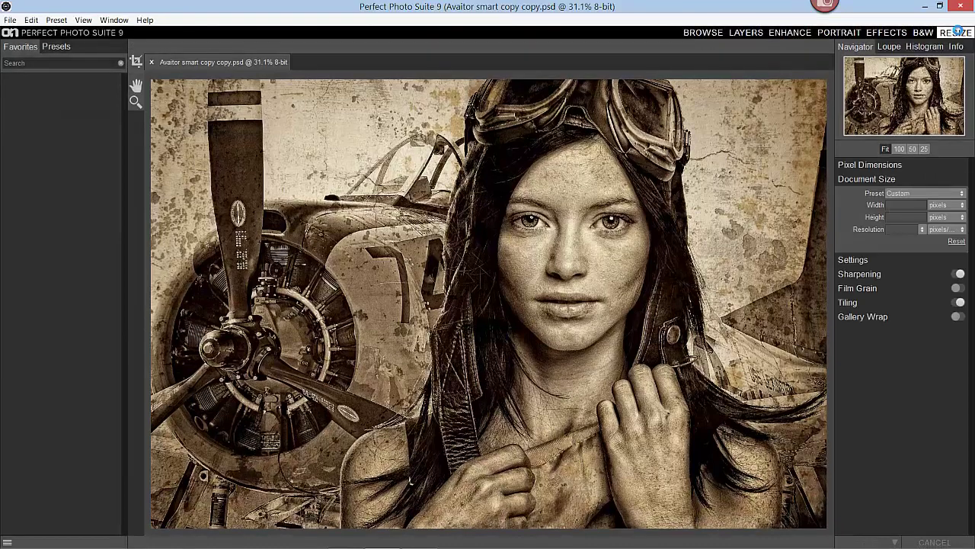
- Resize the image to 16 inches high (24.09 inches wide) at 300 pixels/inch
left_click(919, 217)
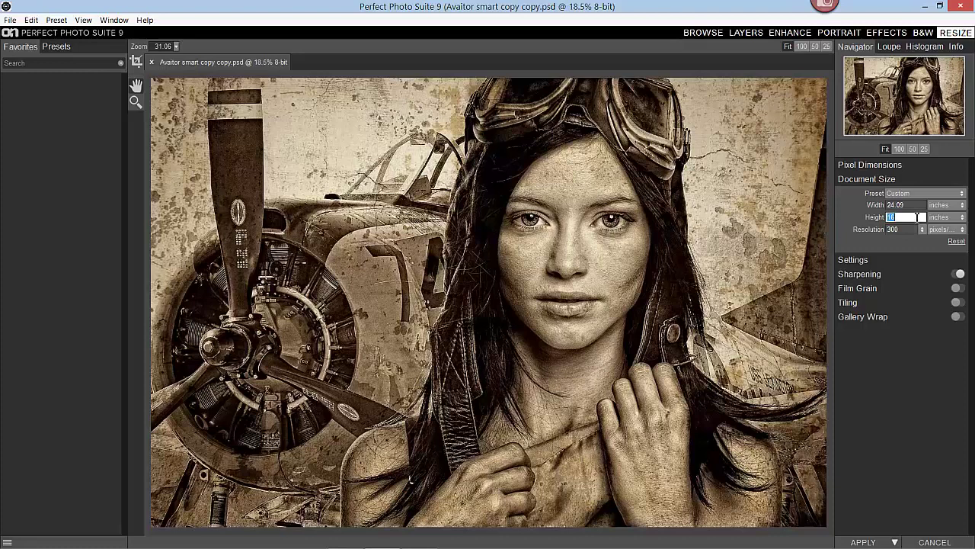
type("16")
left_click(903, 205)
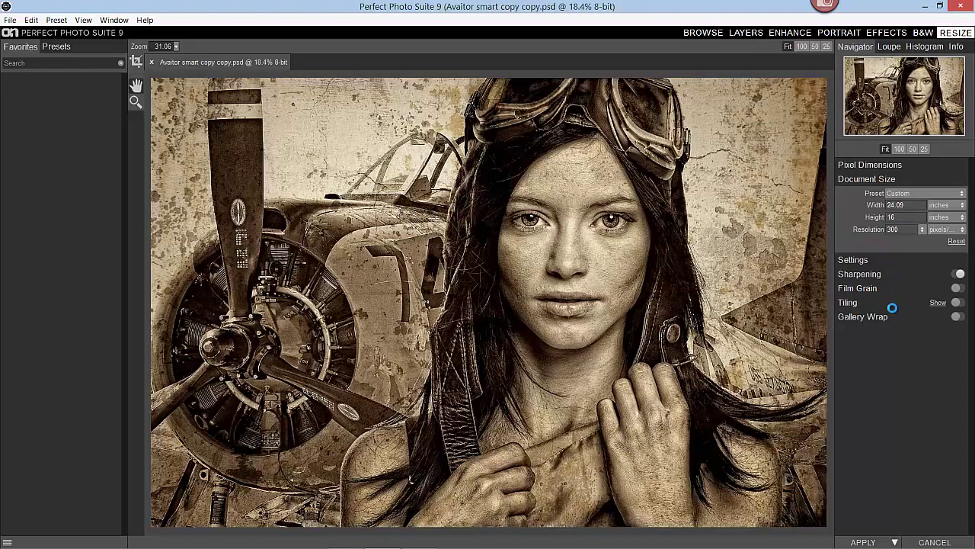
left_click(867, 541)
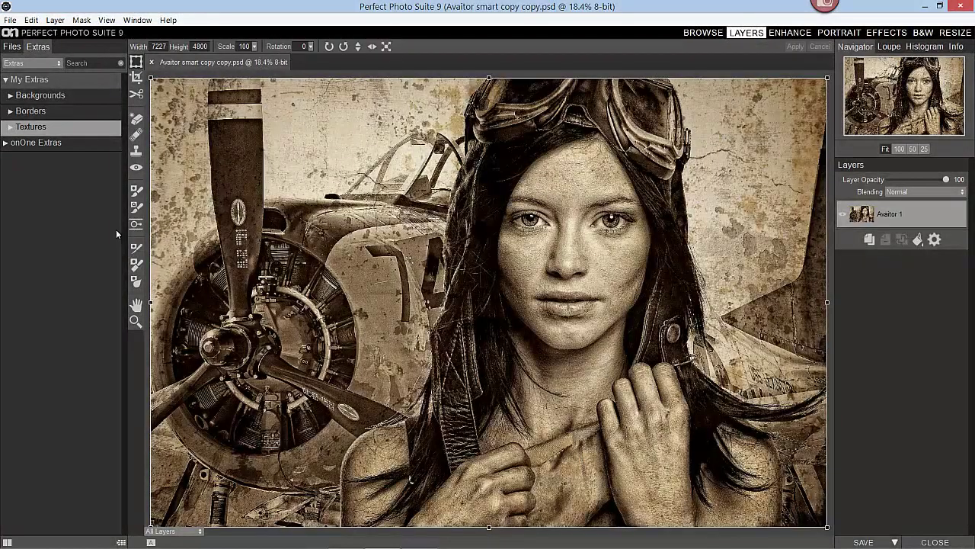
- Start a crop using the 24 by 16 Poster proportion preset
left_click(135, 77)
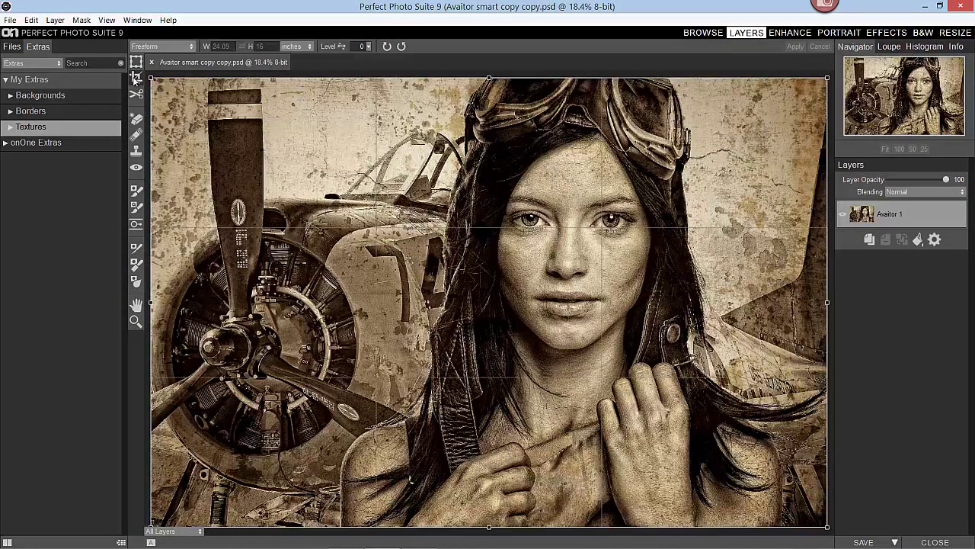
left_click(182, 47)
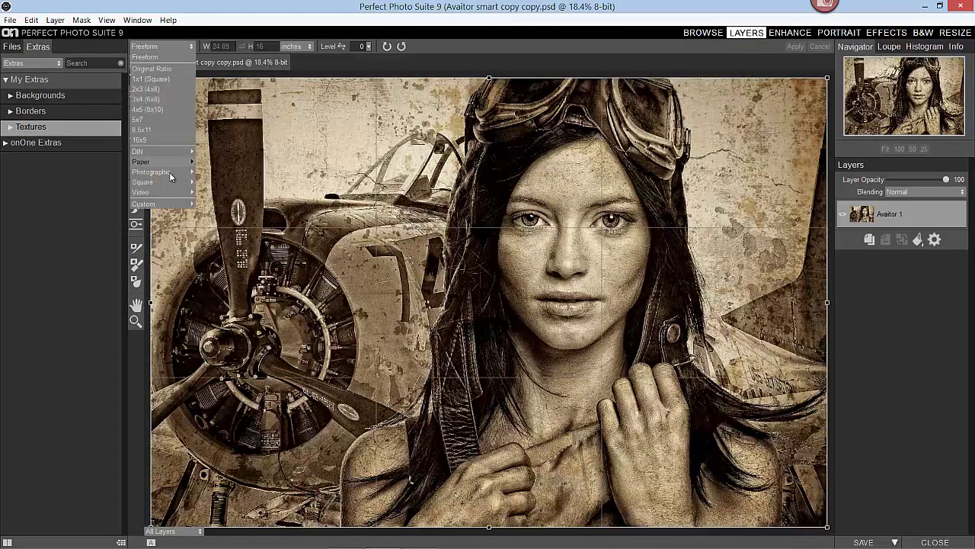
mouse_move(184, 204)
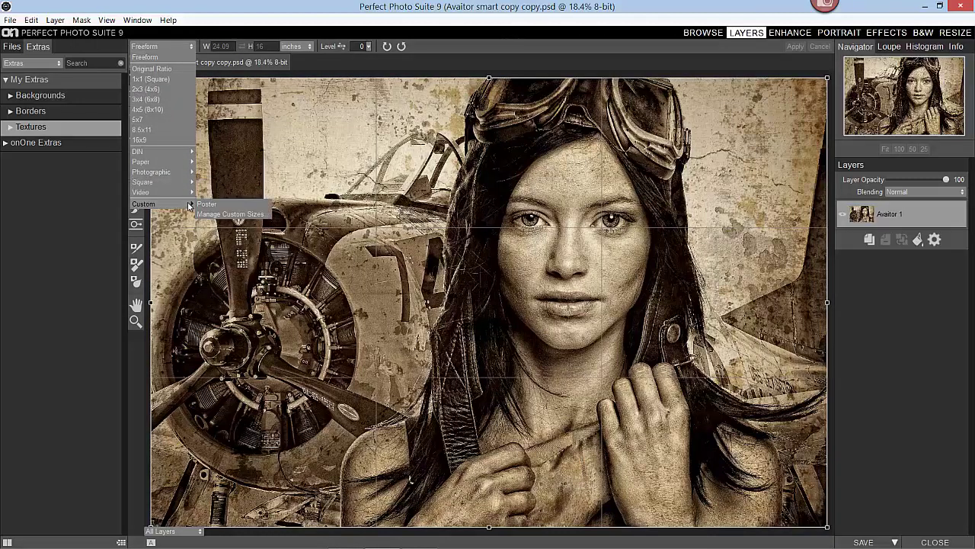
left_click(219, 205)
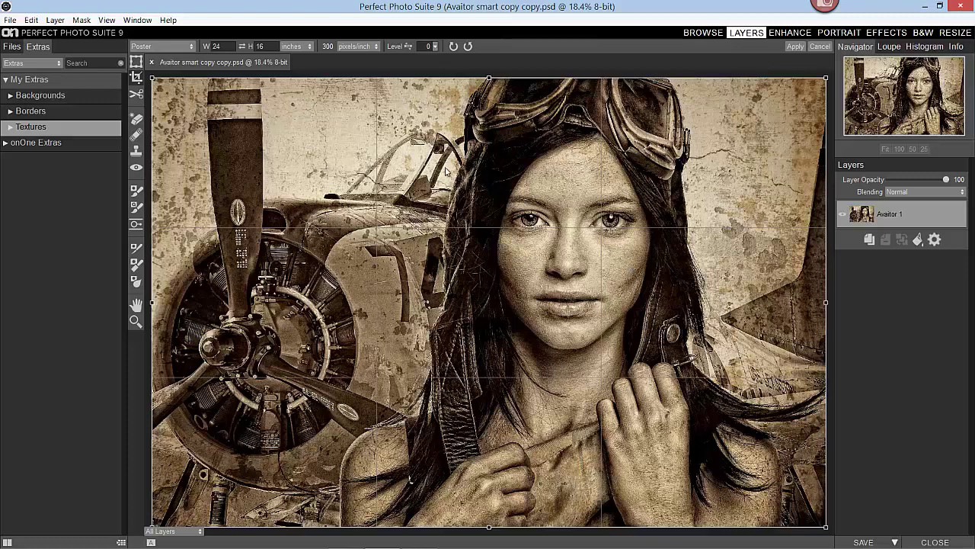
left_click(137, 93)
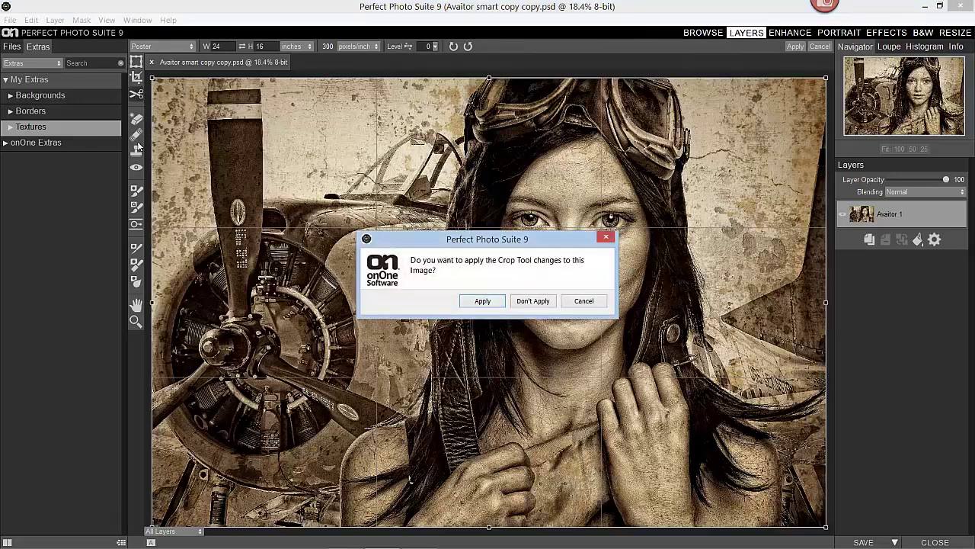
left_click(583, 301)
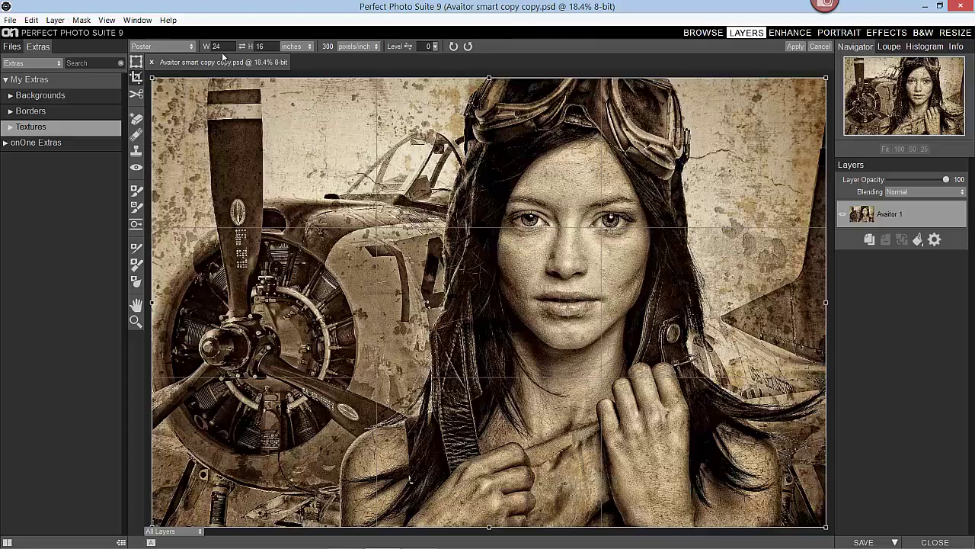
- Change the crop resolution to 180 pixels/inch and apply the Poster crop
left_click(260, 46)
key("Tab")
key("Tab")
left_click_drag(335, 46, 320, 45)
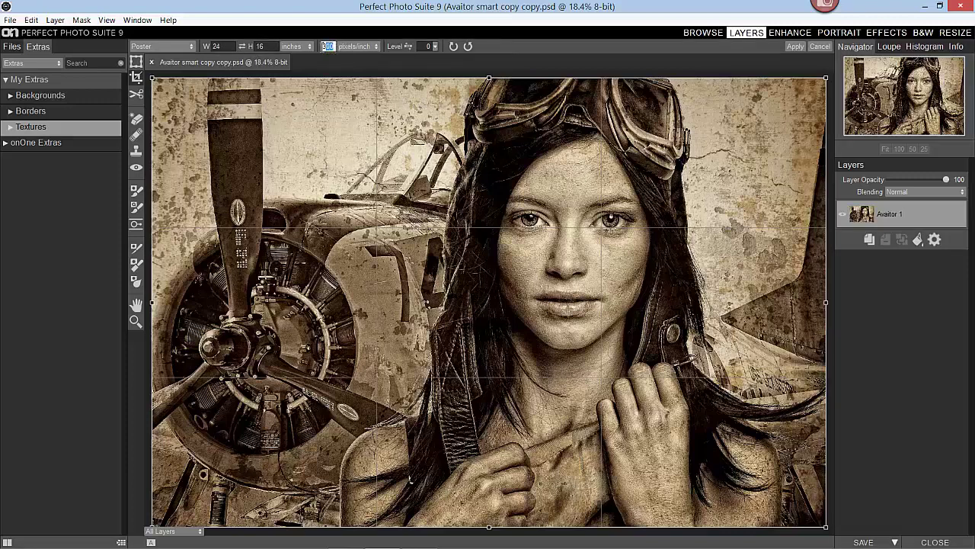
type("180")
key("Return")
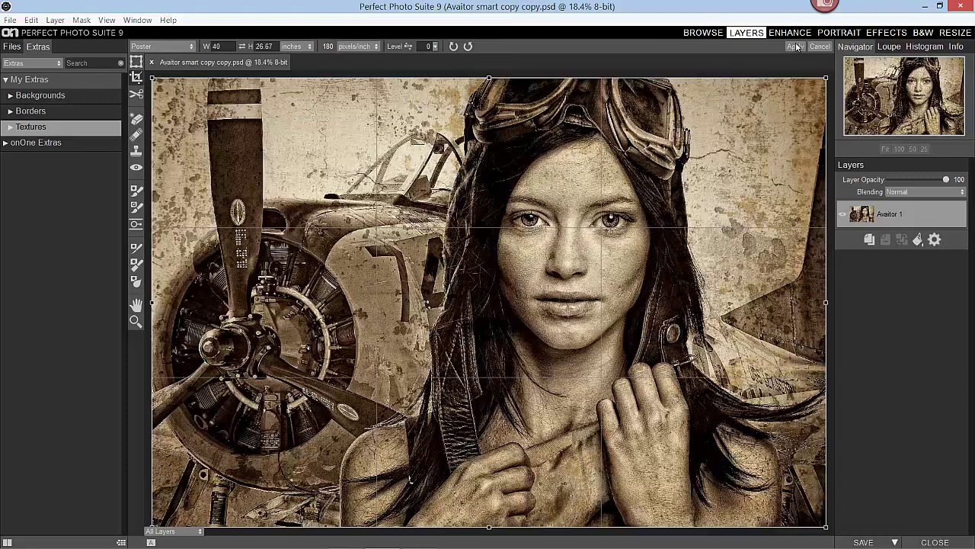
left_click(795, 47)
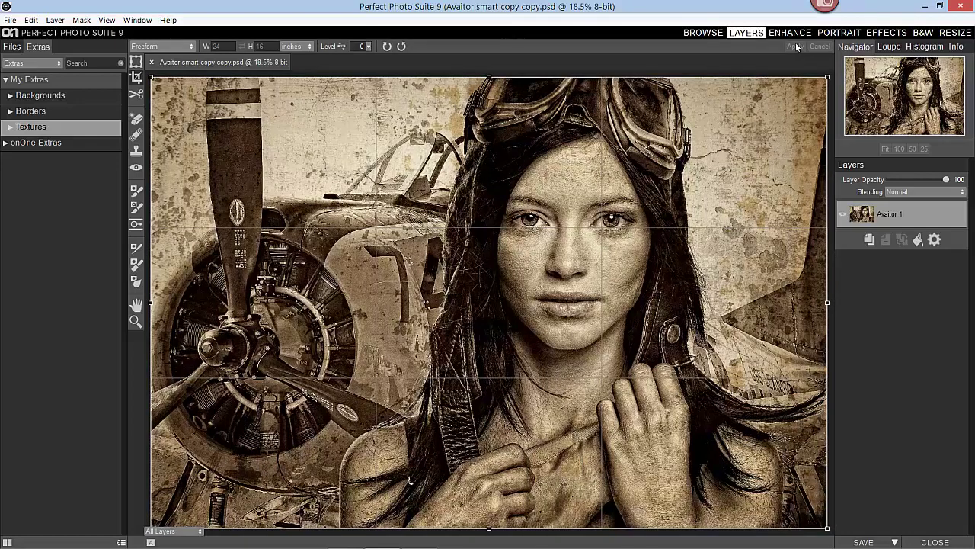
- Save a copy as Photoshop PSD named Avaitor_Print_24x16_180ppi
left_click(26, 23)
mouse_move(13, 20)
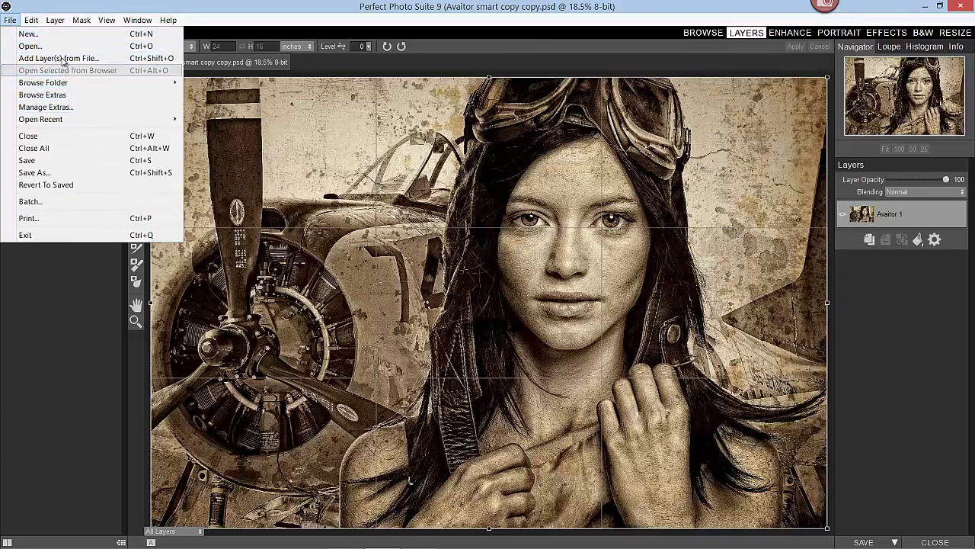
left_click(80, 175)
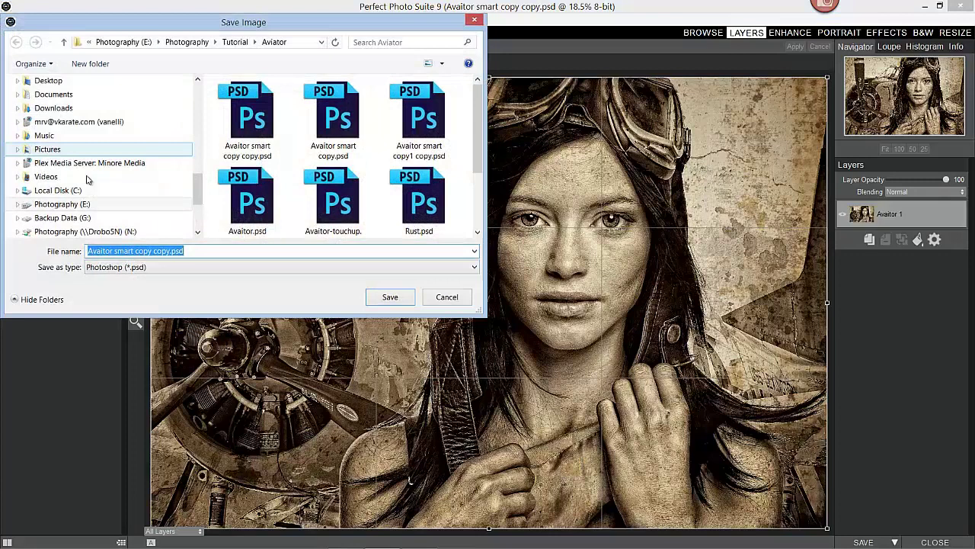
key("End")
key("BackSpace")
key("BackSpace")
key("BackSpace")
key("BackSpace")
key("BackSpace")
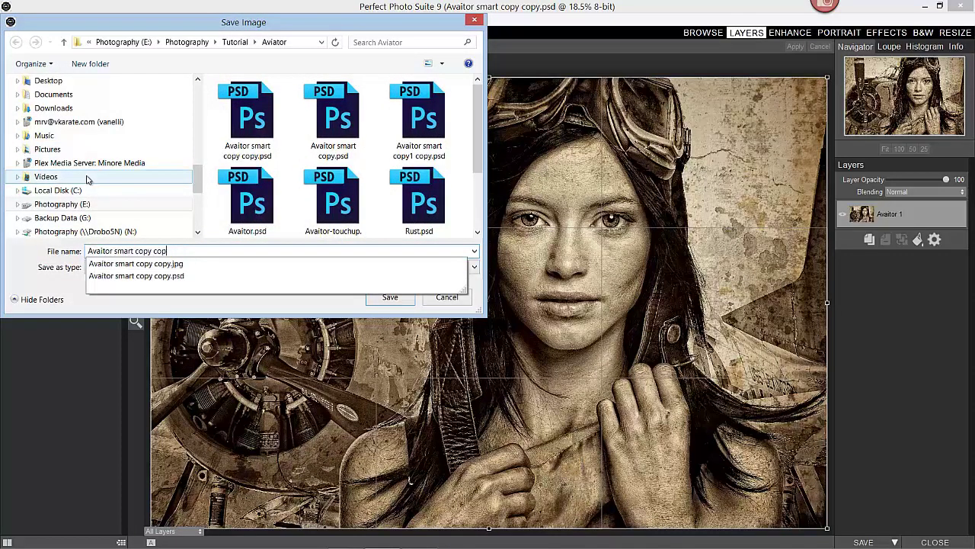
key("BackSpace")
key("BackSpace")
key("BackSpace")
key("BackSpace")
key("BackSpace")
key("BackSpace")
key("BackSpace")
key("BackSpace")
key("BackSpace")
key("BackSpace")
key("BackSpace")
key("BackSpace")
key("BackSpace")
key("BackSpace")
key("BackSpace")
type("_Print_24")
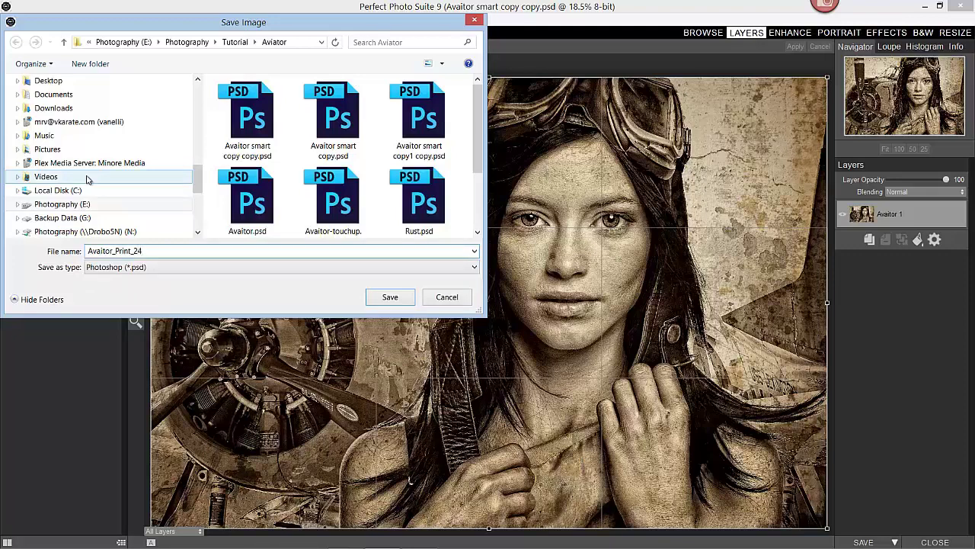
type("x16_180ppi")
left_click(369, 297)
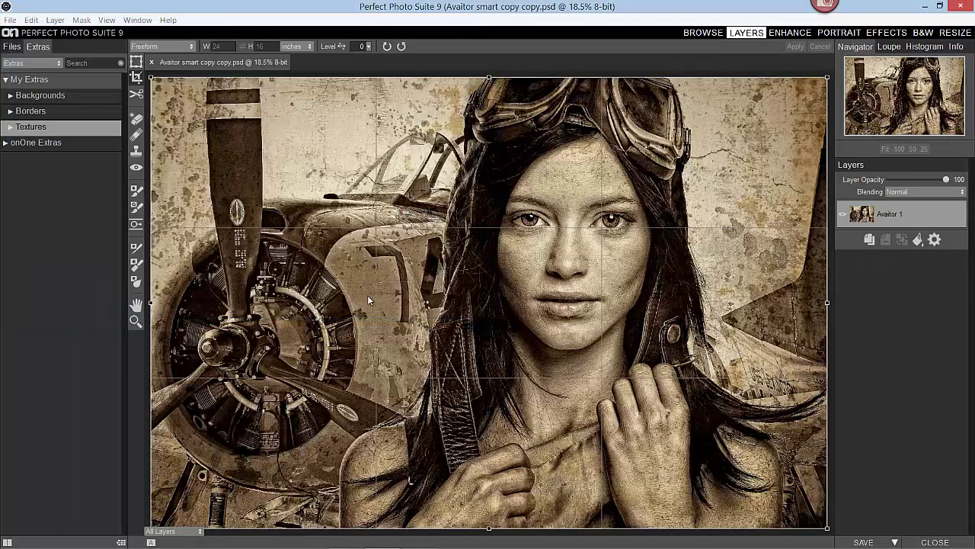